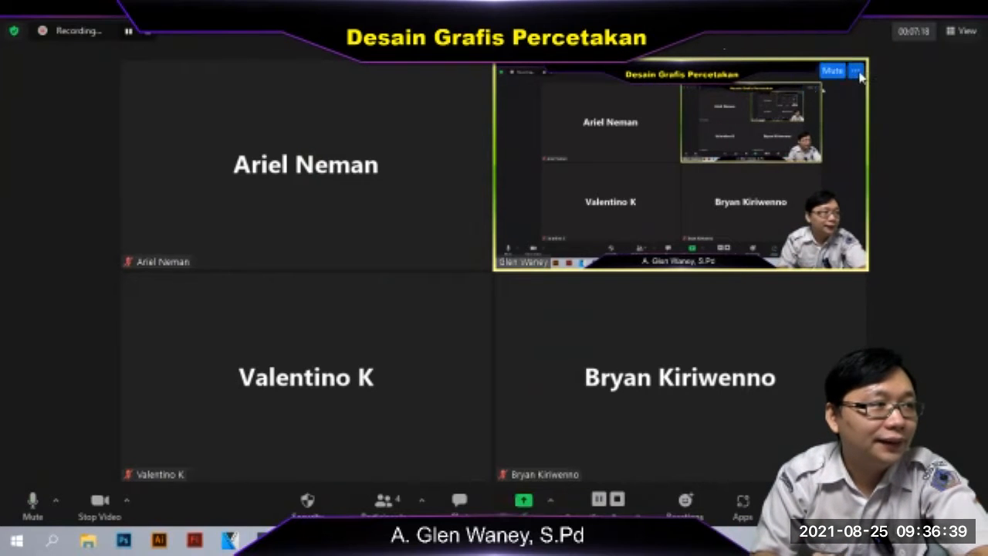
{"action": "left_click", "coordinate": [856, 71]}
{"action": "left_click", "coordinate": [879, 222]}
{"action": "left_click", "coordinate": [959, 31]}
{"action": "left_click", "coordinate": [937, 74]}
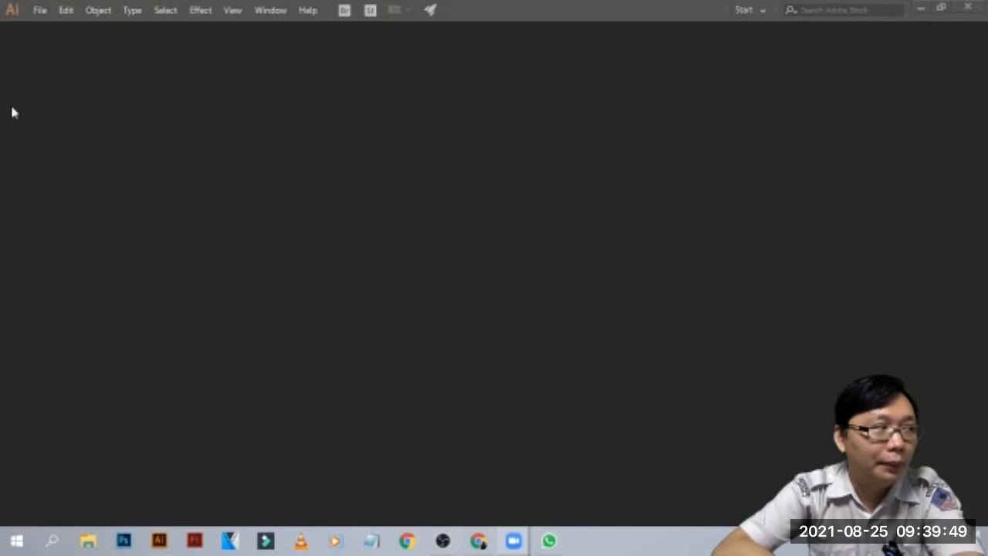
- Create a new 960 x 560 pt document with one artboard in RGB at 300 ppi and dismiss the error message
{"action": "left_click", "coordinate": [37, 11]}
{"action": "left_click", "coordinate": [46, 28]}
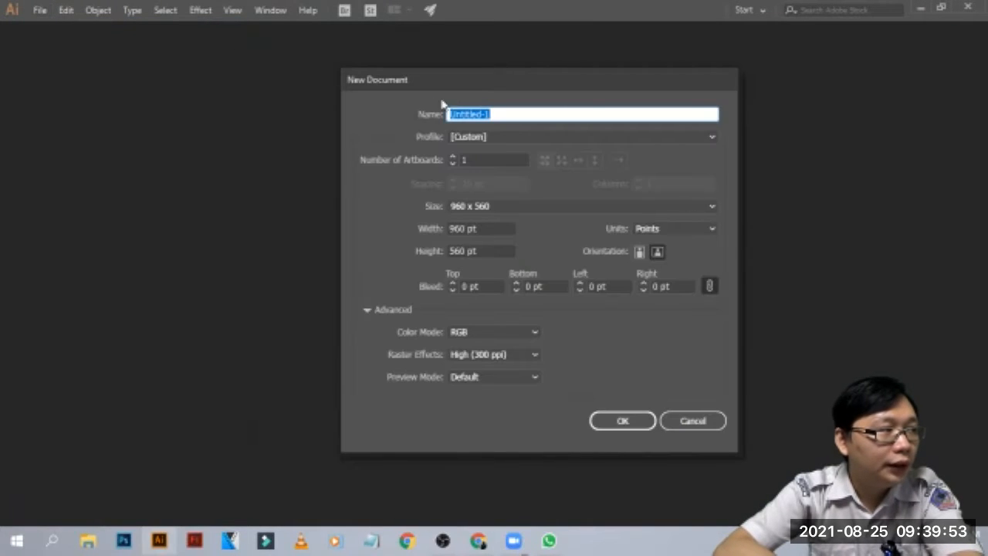
{"action": "left_click_drag", "start_coordinate": [484, 85], "coordinate": [521, 94]}
{"action": "left_click", "coordinate": [657, 428]}
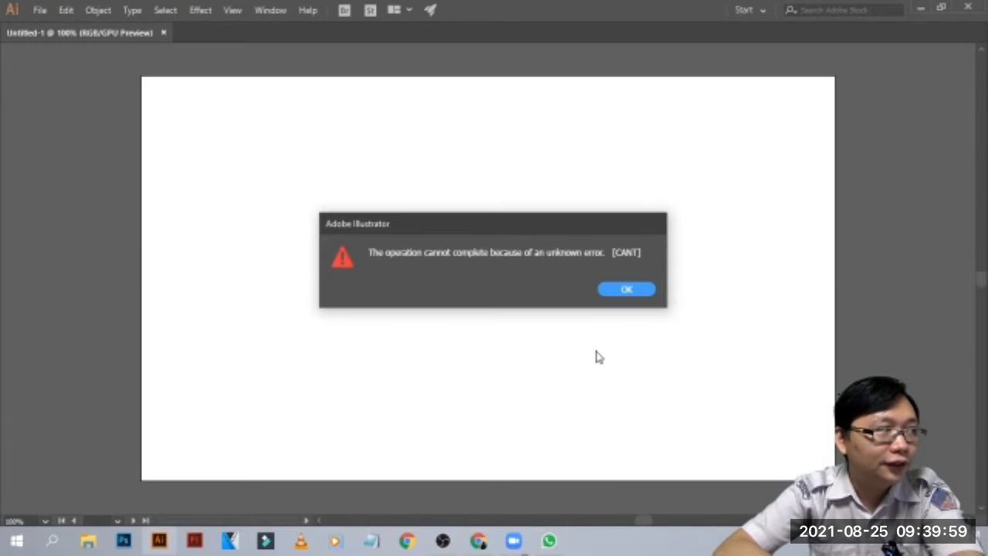
{"action": "left_click", "coordinate": [630, 290]}
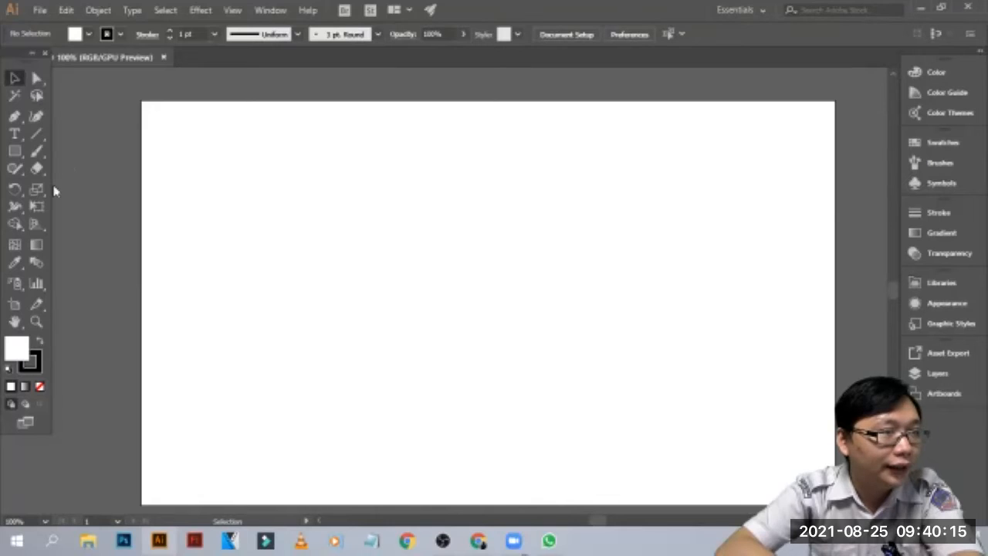
- Look through the object, type, view, selection and effect commands, including the Pathfinder effects such as Add, Intersect and Exclude
{"action": "left_click", "coordinate": [108, 10]}
{"action": "left_click", "coordinate": [108, 11]}
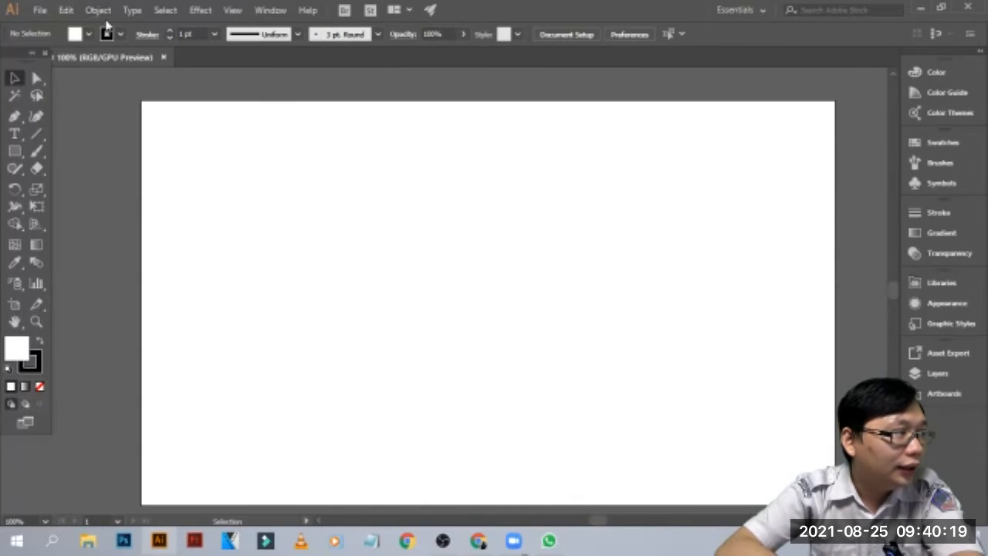
{"action": "left_click", "coordinate": [129, 17]}
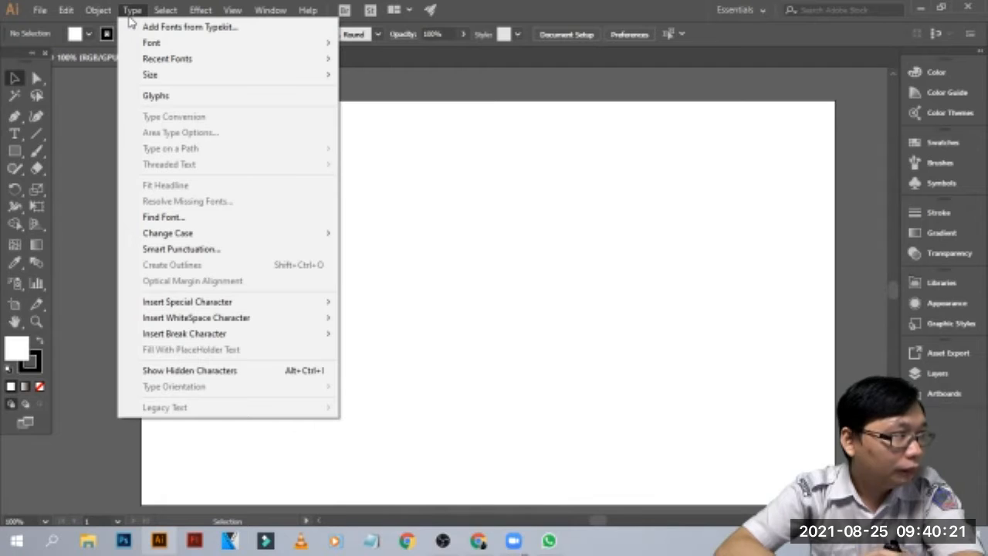
{"action": "mouse_move", "coordinate": [233, 10]}
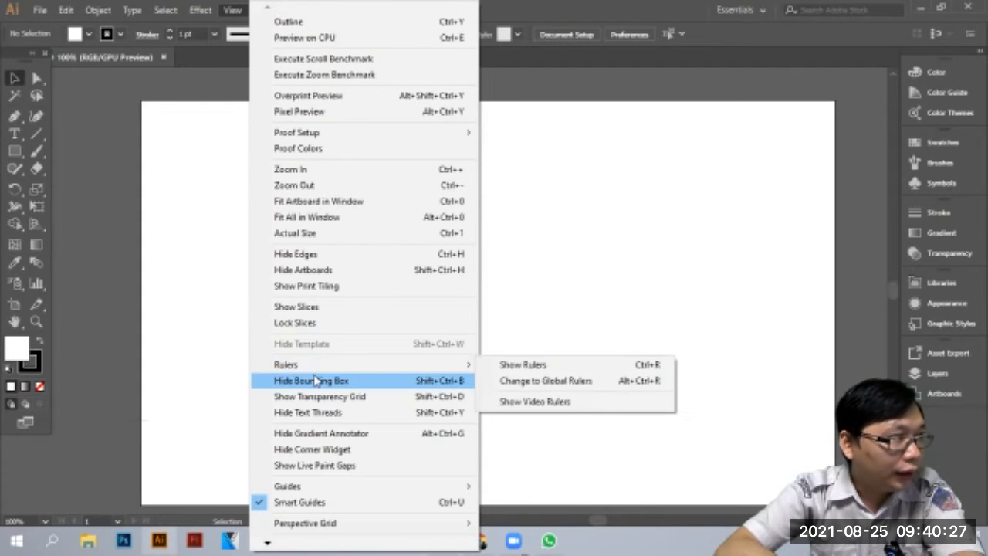
{"action": "scroll", "coordinate": [355, 540], "scroll_direction": "down", "scroll_amount": 1}
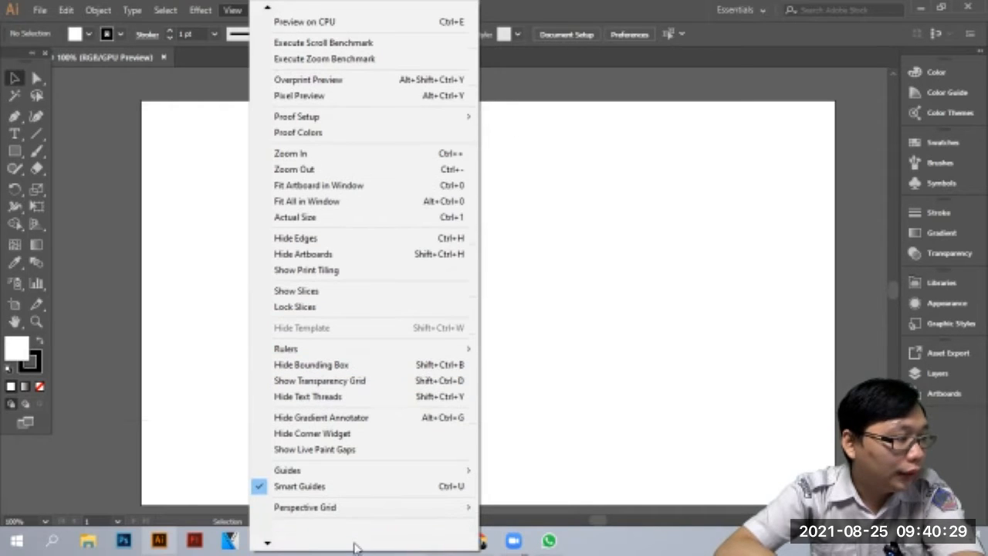
{"action": "scroll", "coordinate": [267, 547], "scroll_direction": "down", "scroll_amount": 1}
{"action": "scroll", "coordinate": [267, 547], "scroll_direction": "down", "scroll_amount": 4}
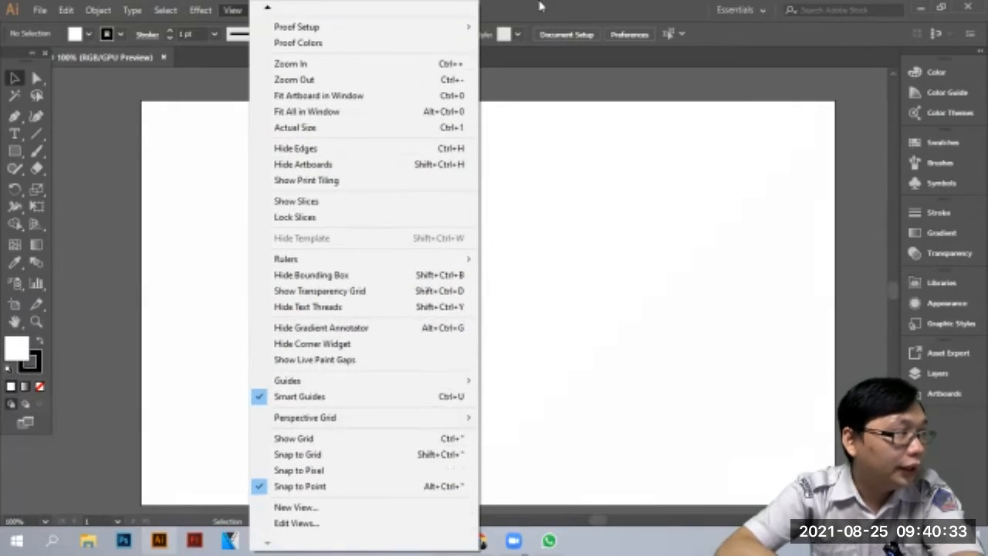
{"action": "left_click", "coordinate": [232, 10]}
{"action": "left_click", "coordinate": [268, 11]}
{"action": "mouse_move", "coordinate": [233, 14]}
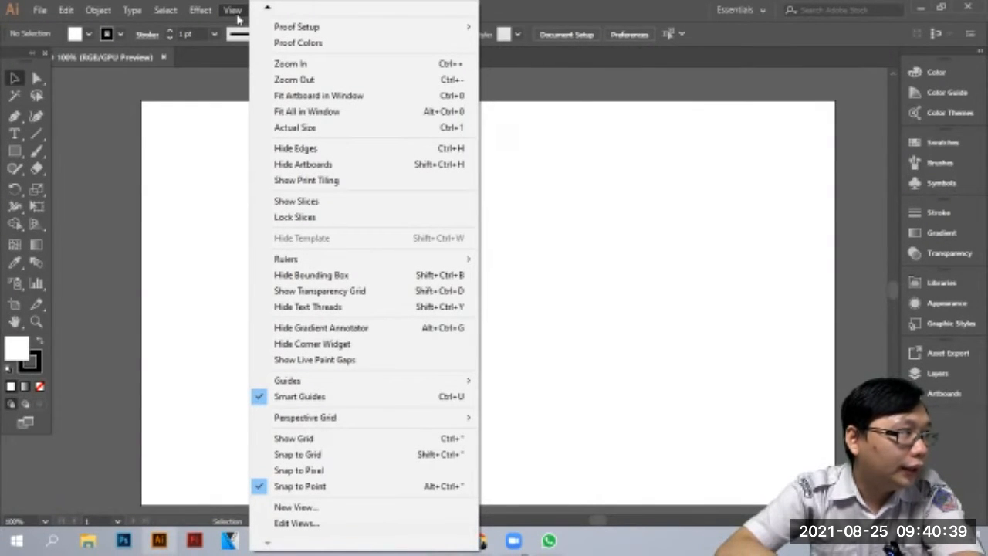
{"action": "mouse_move", "coordinate": [264, 11]}
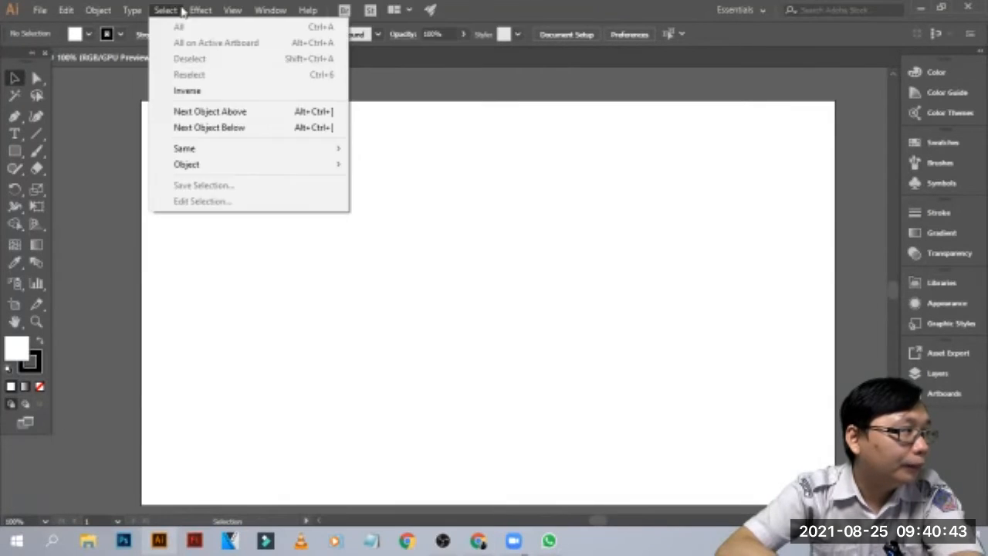
{"action": "mouse_move", "coordinate": [200, 12]}
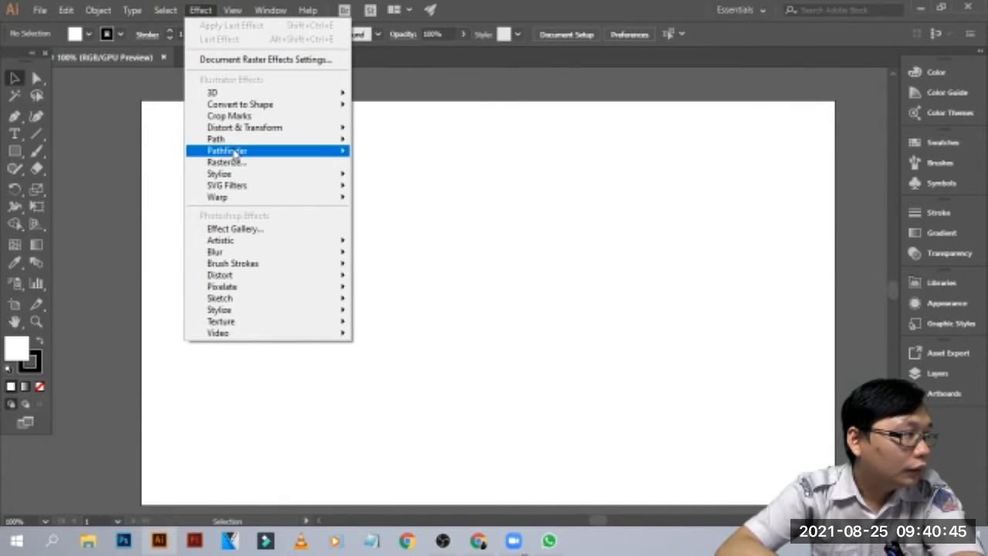
{"action": "mouse_move", "coordinate": [236, 151]}
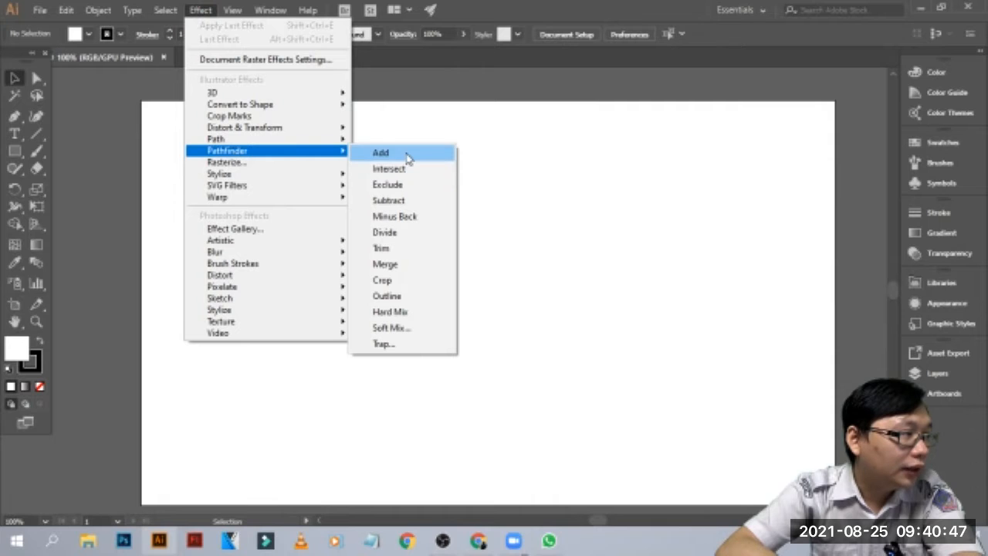
{"action": "left_click", "coordinate": [529, 12]}
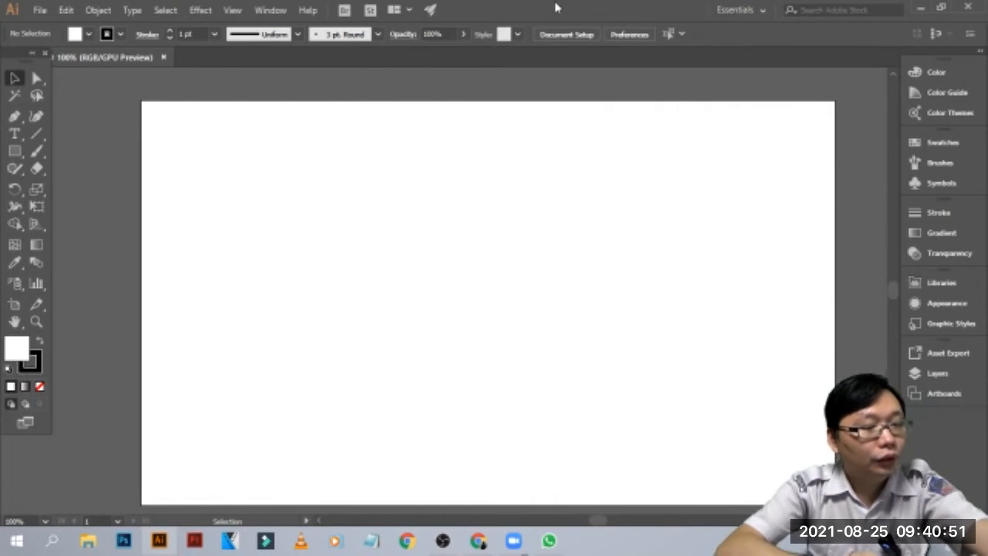
- Show the Pathfinder controls, place them over the artboard's upper-right area, and activate the Rectangle tool
{"action": "key", "text": "ctrl+shift+F9"}
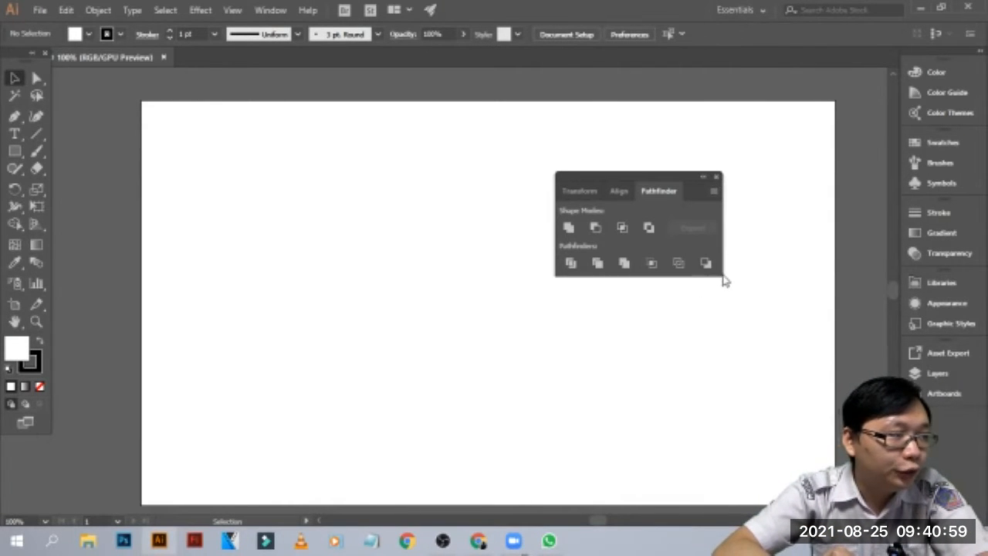
{"action": "left_click_drag", "start_coordinate": [679, 182], "coordinate": [561, 175]}
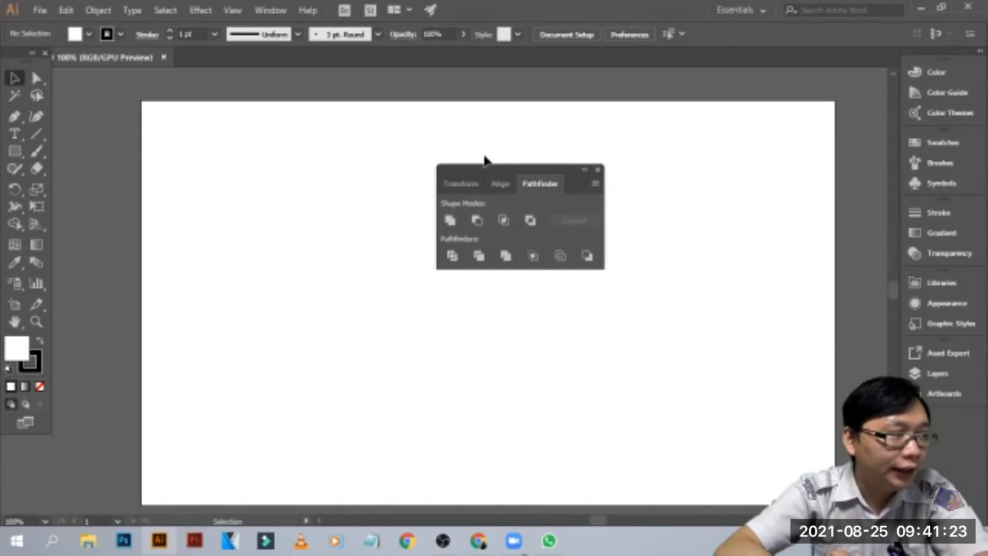
{"action": "left_click_drag", "start_coordinate": [505, 170], "coordinate": [699, 146]}
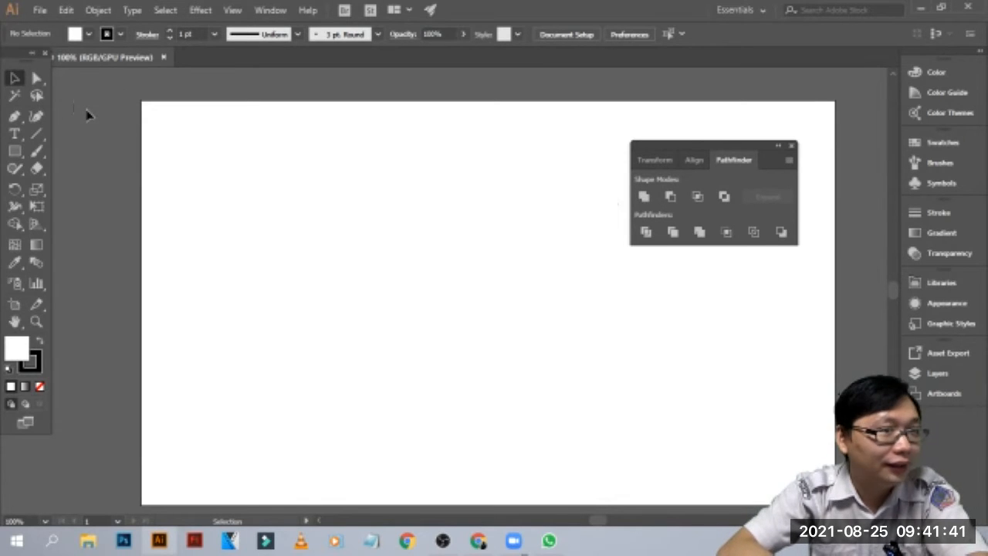
{"action": "left_click", "coordinate": [14, 78]}
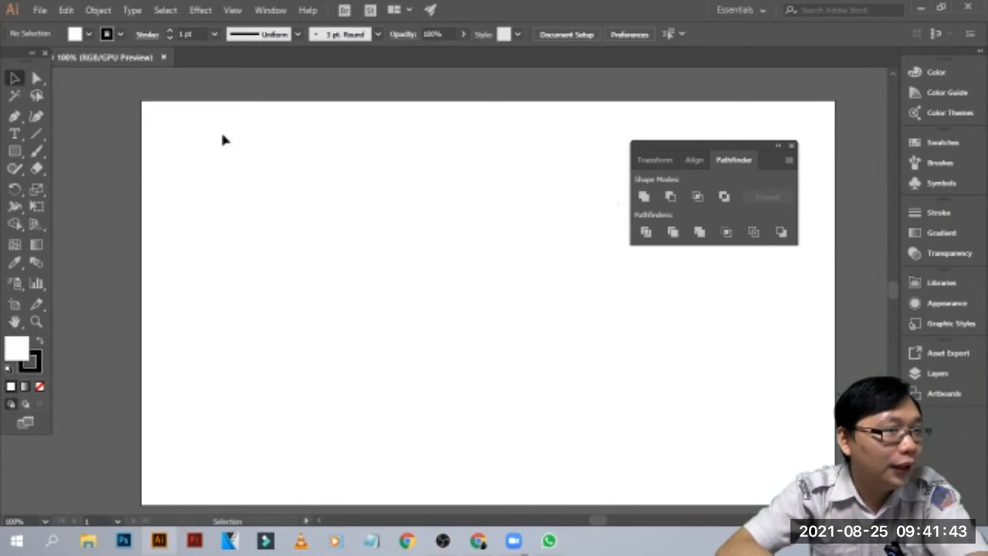
{"action": "left_click", "coordinate": [15, 154]}
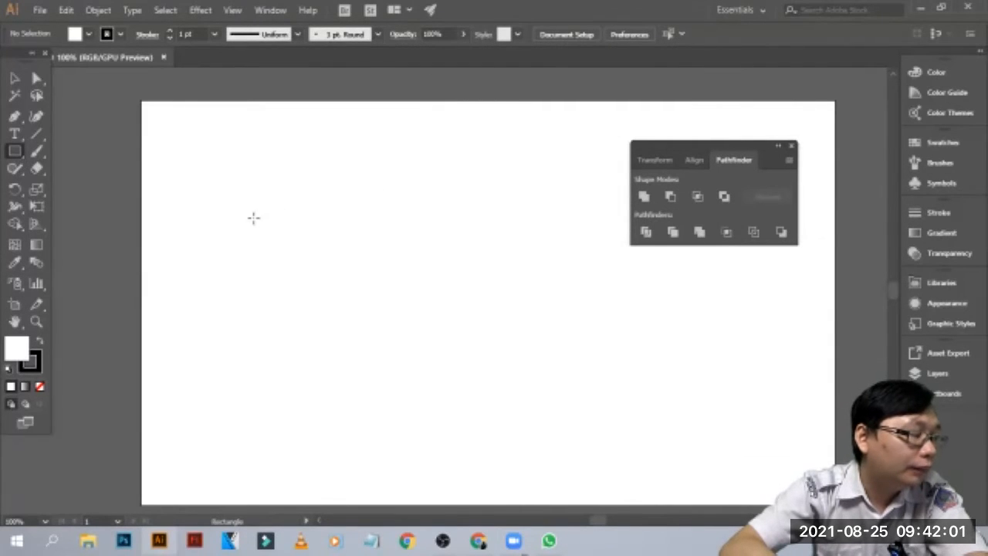
{"action": "mouse_move", "coordinate": [241, 192]}
{"action": "left_mouse_down"}
{"action": "mouse_move", "coordinate": [354, 303]}
{"action": "mouse_move", "coordinate": [227, 311]}
{"action": "mouse_move", "coordinate": [49, 375]}
{"action": "mouse_move", "coordinate": [410, 320]}
{"action": "left_mouse_up"}
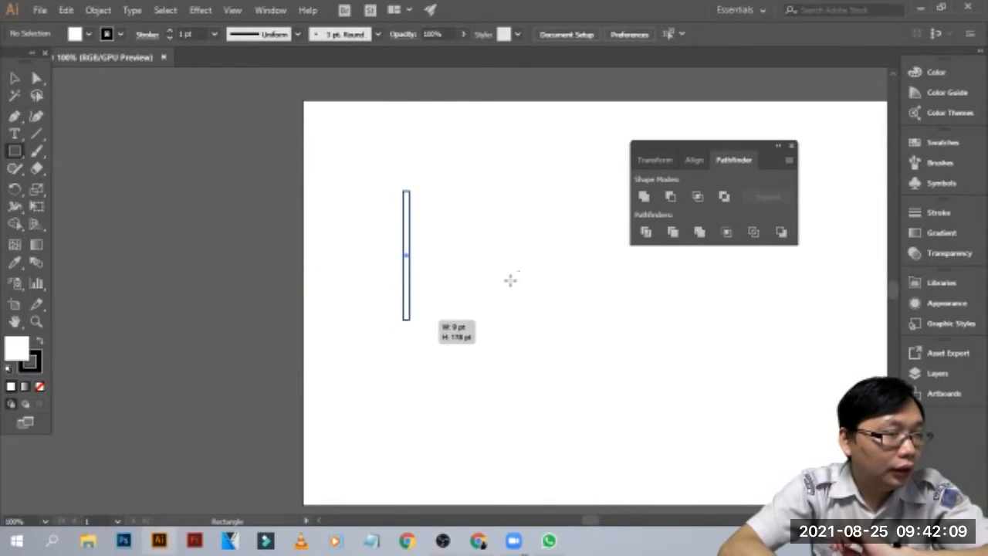
{"action": "key", "text": "ctrl+z"}
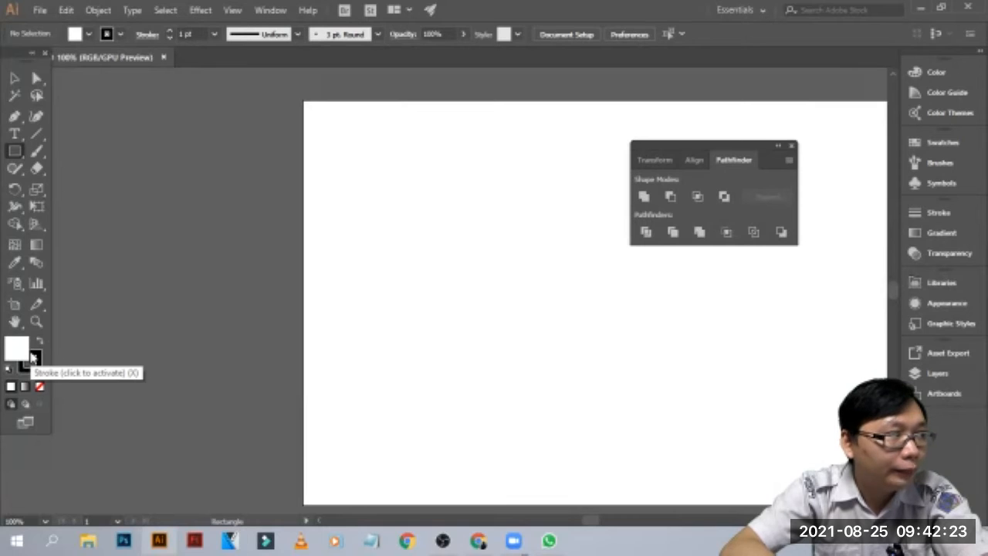
{"action": "left_click_drag", "start_coordinate": [591, 523], "coordinate": [596, 522]}
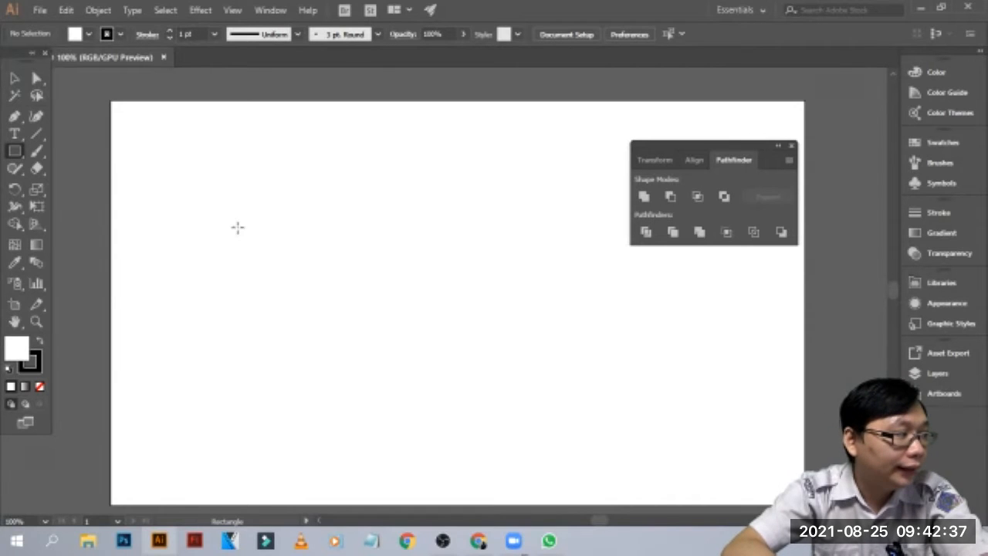
- Set the fill colour to pure red (FF0000)
{"action": "double_click", "coordinate": [15, 351]}
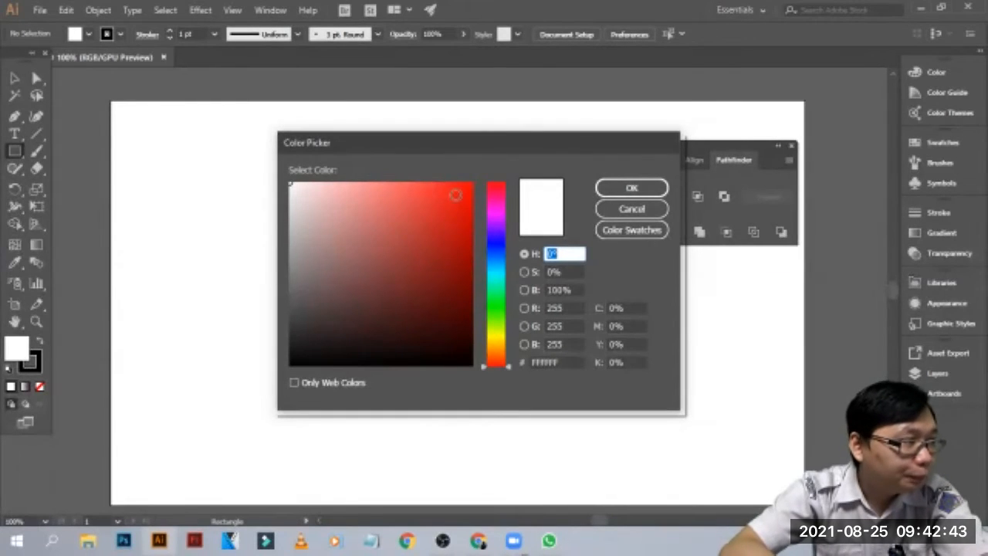
{"action": "left_click", "coordinate": [471, 183]}
{"action": "left_click", "coordinate": [632, 189]}
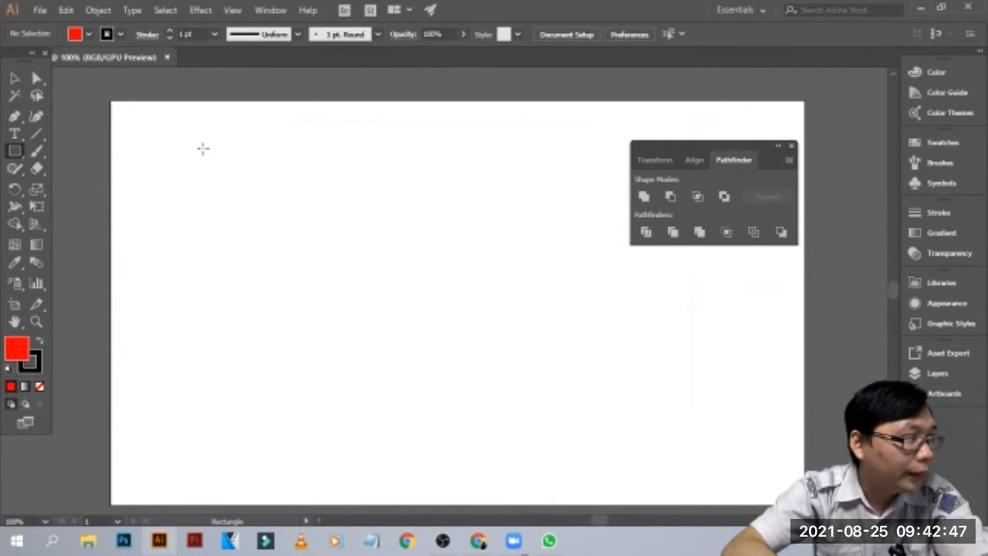
- Set the stroke to none and make the red fill the active colour
{"action": "left_click", "coordinate": [40, 344]}
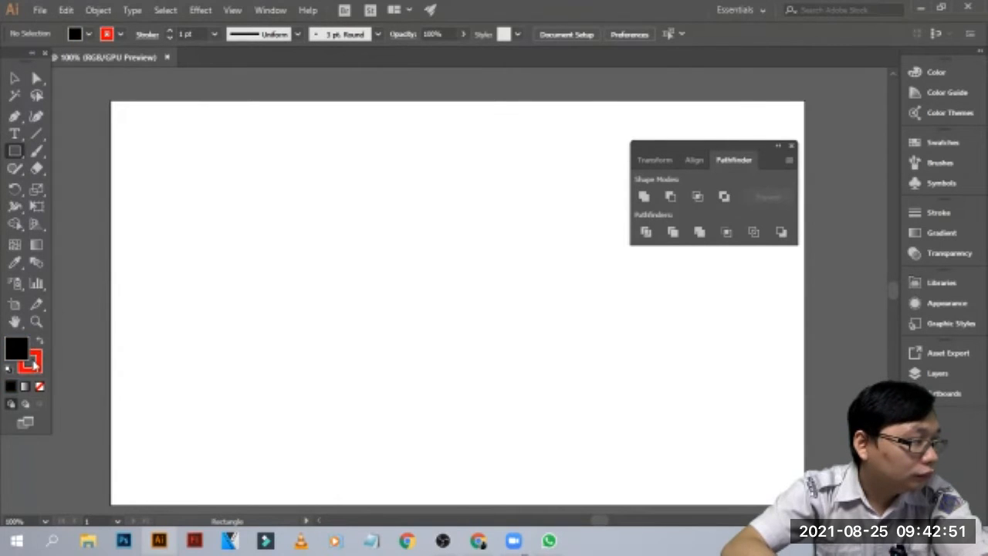
{"action": "key", "text": "shift+x"}
{"action": "double_click", "coordinate": [38, 365]}
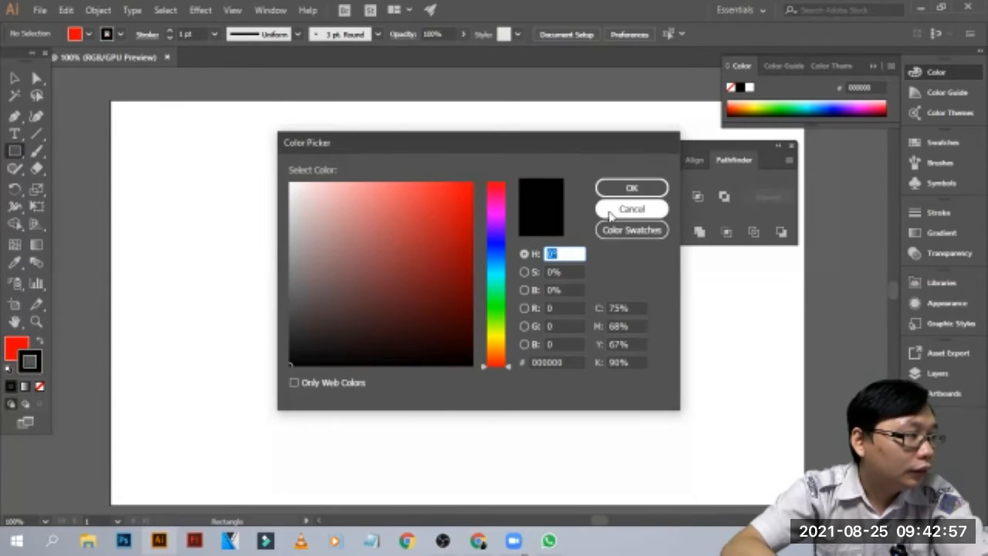
{"action": "left_click", "coordinate": [645, 192]}
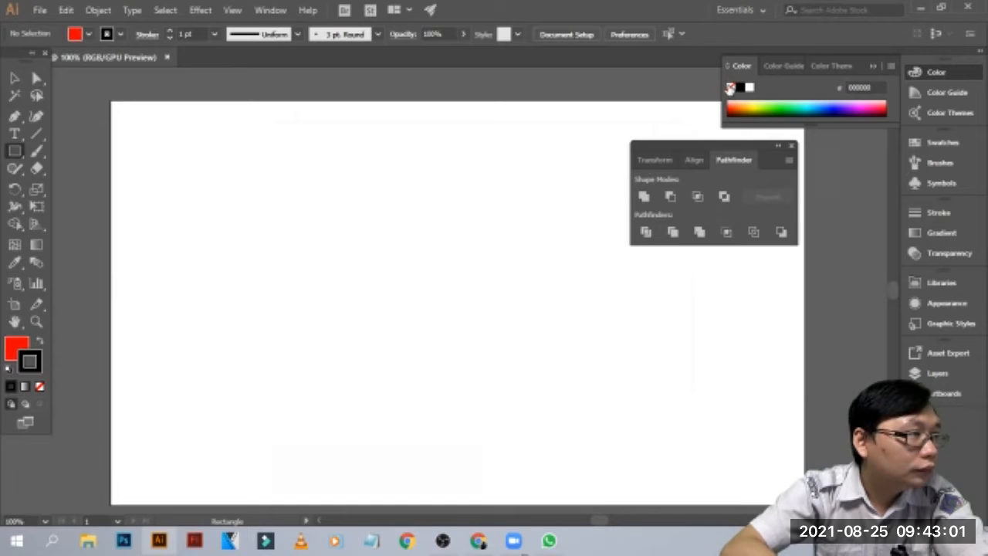
{"action": "left_click", "coordinate": [730, 87]}
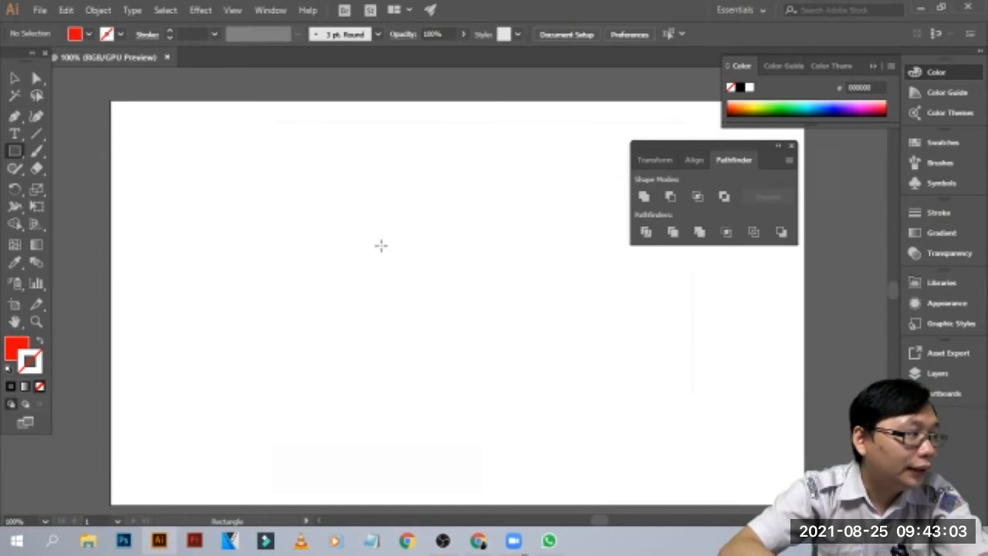
{"action": "left_click", "coordinate": [42, 344]}
{"action": "left_click", "coordinate": [39, 343]}
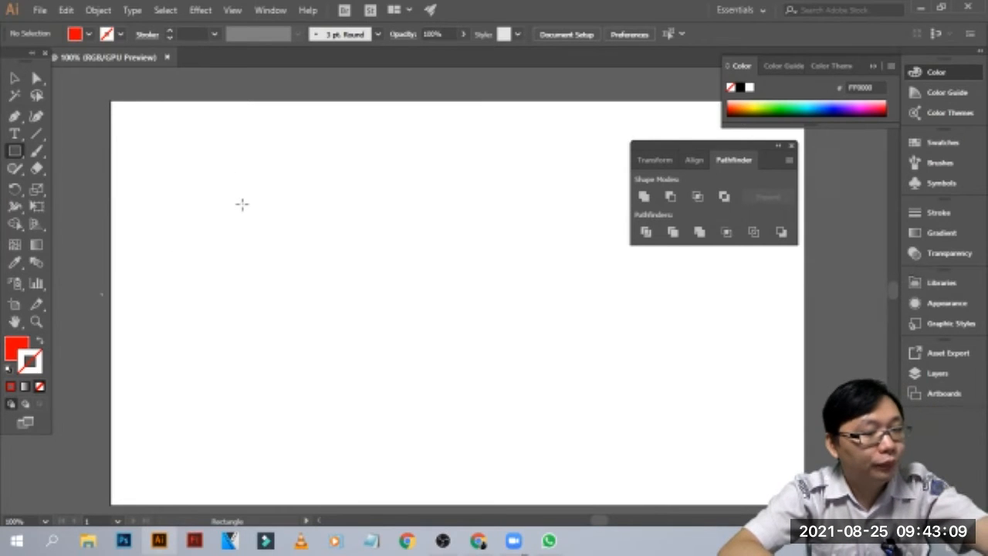
{"action": "left_click", "coordinate": [15, 350]}
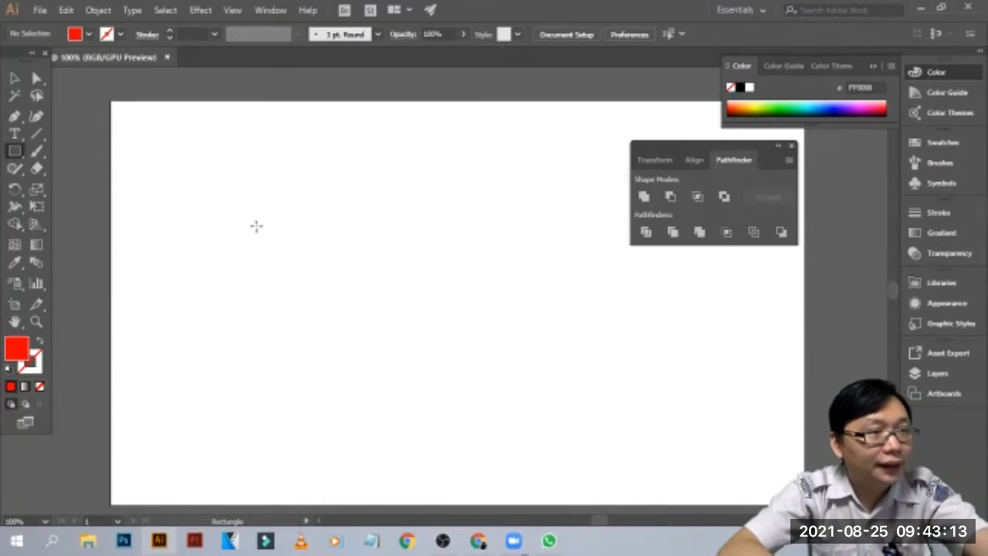
- Draw a red square about 77.5 pt wide in the artboard's upper-left area and add a second 77.5 x 77.5 pt square at its lower-right corner
{"action": "left_click_drag", "start_coordinate": [254, 194], "coordinate": [310, 249]}
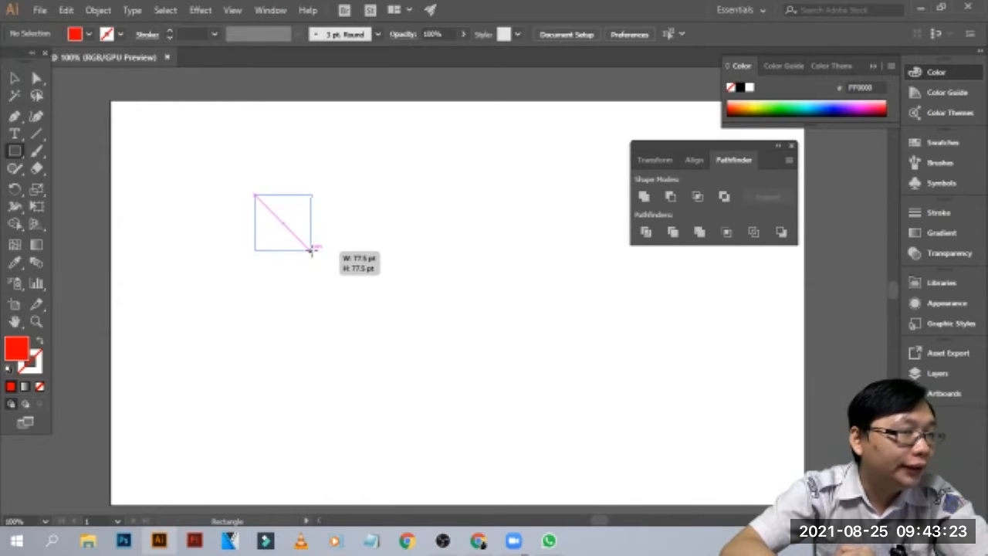
{"action": "left_click_drag", "start_coordinate": [311, 250], "coordinate": [311, 250]}
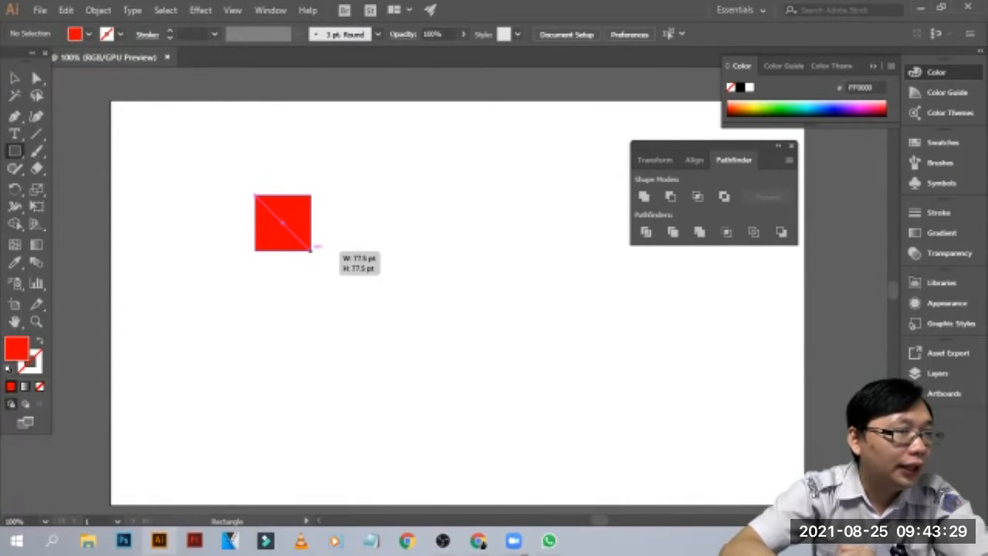
{"action": "left_click", "coordinate": [617, 258]}
{"action": "left_click_drag", "start_coordinate": [617, 257], "coordinate": [566, 254]}
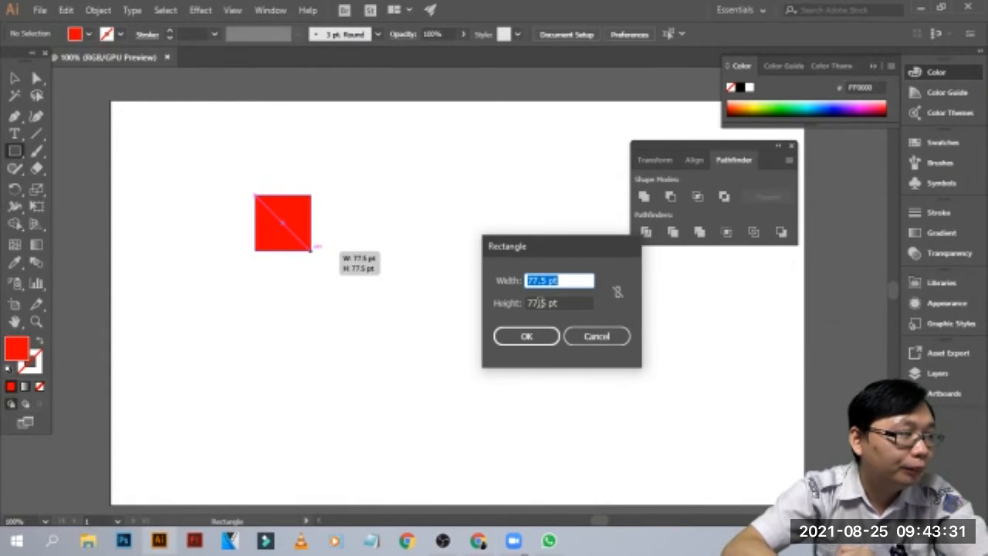
{"action": "left_click", "coordinate": [527, 336]}
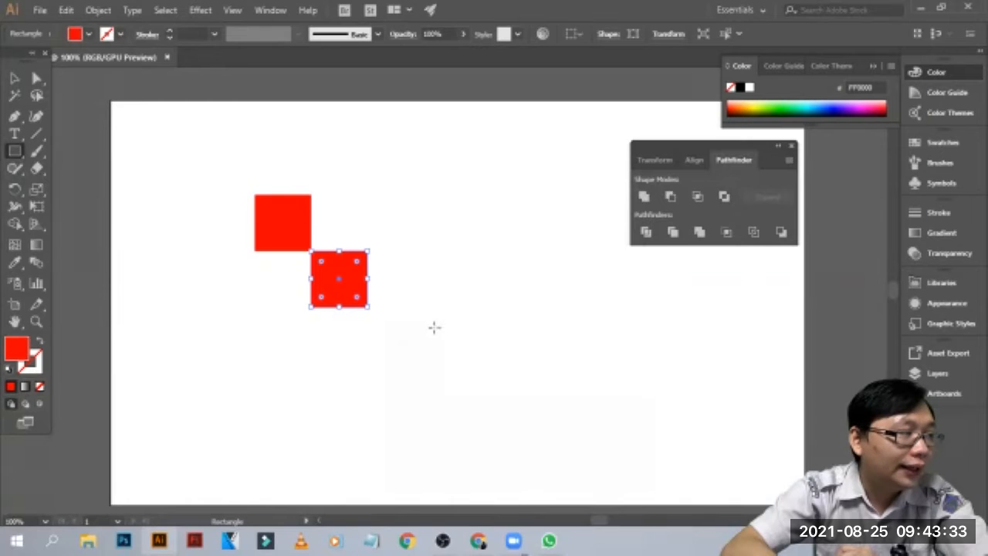
- Move both red squares so they sit side by side with a gap in the artboard's upper-left area
{"action": "left_click", "coordinate": [222, 195]}
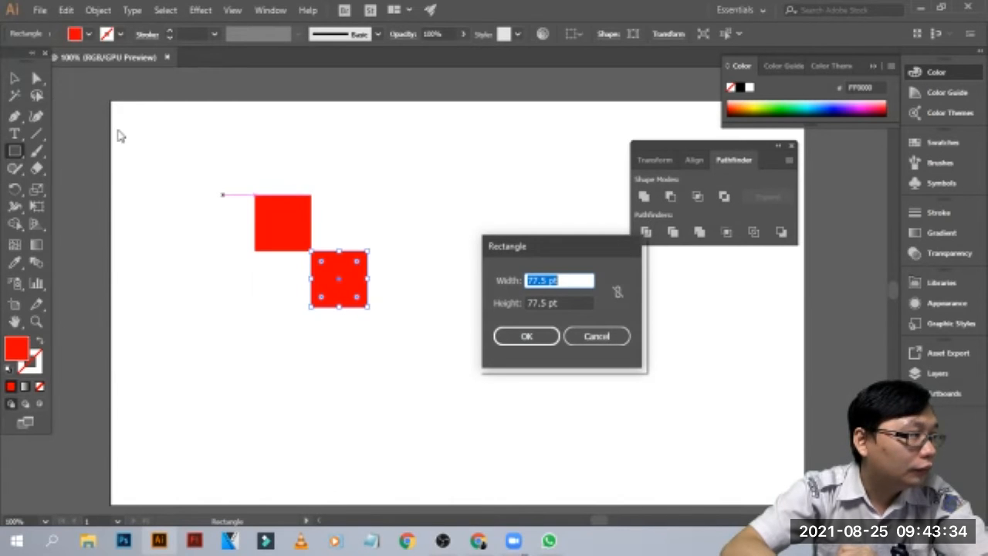
{"action": "left_click", "coordinate": [597, 337]}
{"action": "key", "text": "v"}
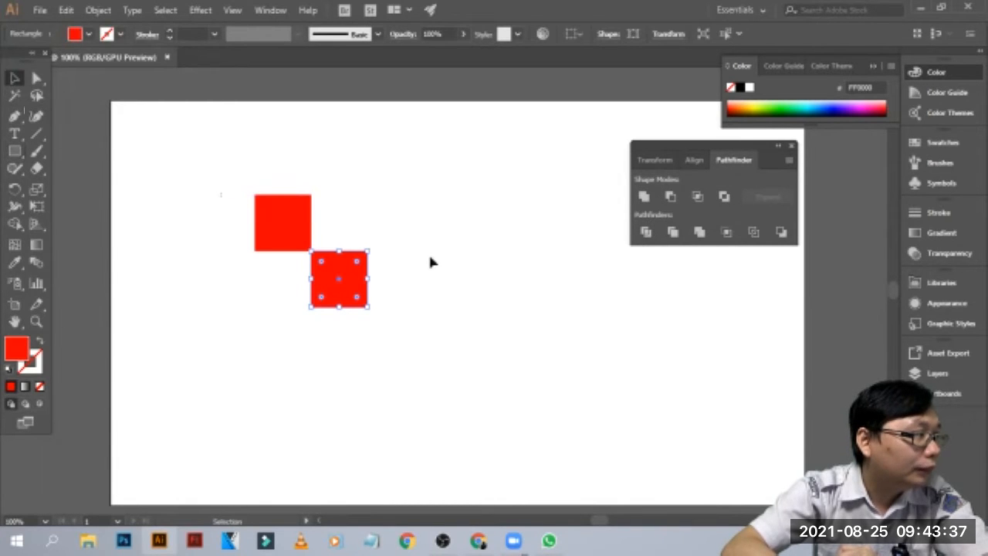
{"action": "left_click_drag", "start_coordinate": [361, 282], "coordinate": [395, 324]}
{"action": "left_click", "coordinate": [308, 227]}
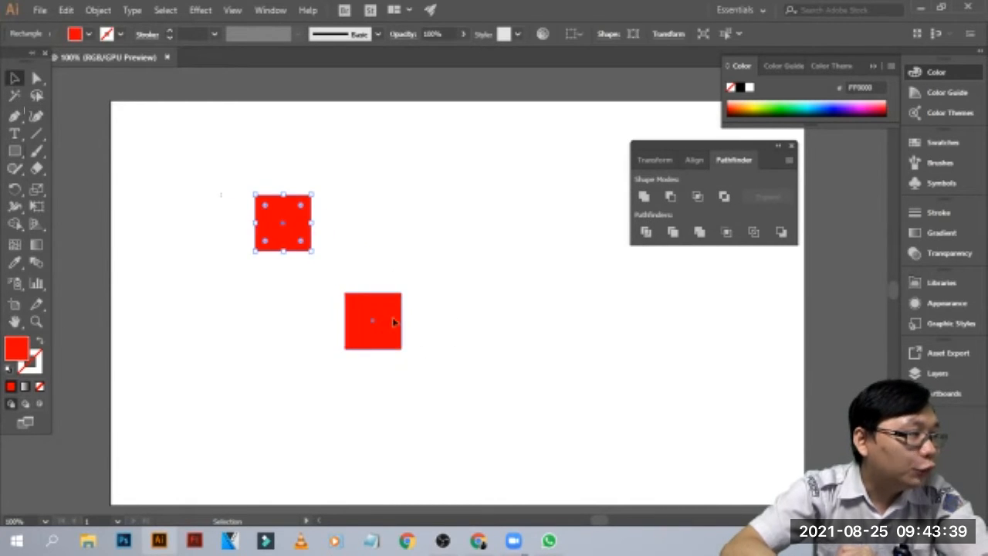
{"action": "key", "text": "ctrl+z"}
{"action": "left_click_drag", "start_coordinate": [304, 225], "coordinate": [349, 261]}
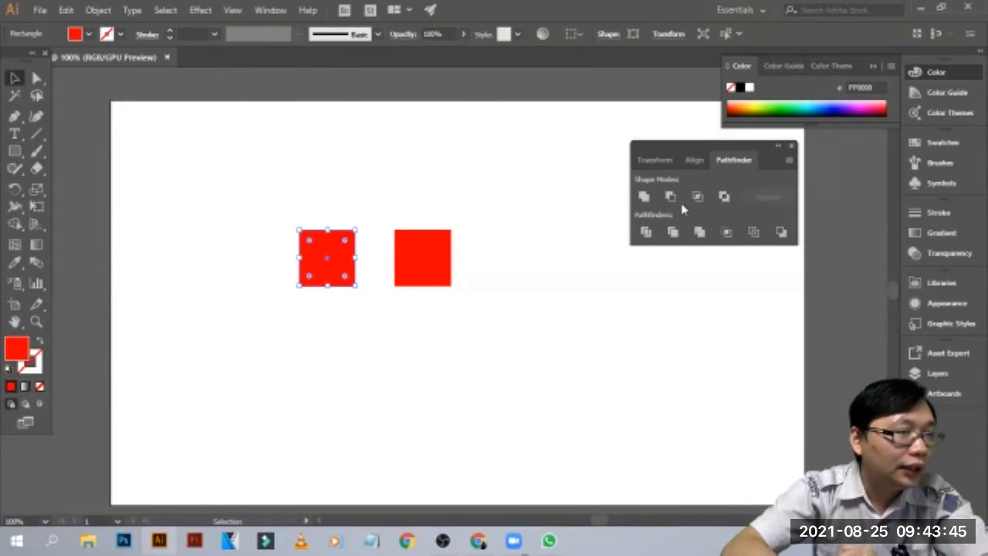
{"action": "left_click", "coordinate": [448, 268]}
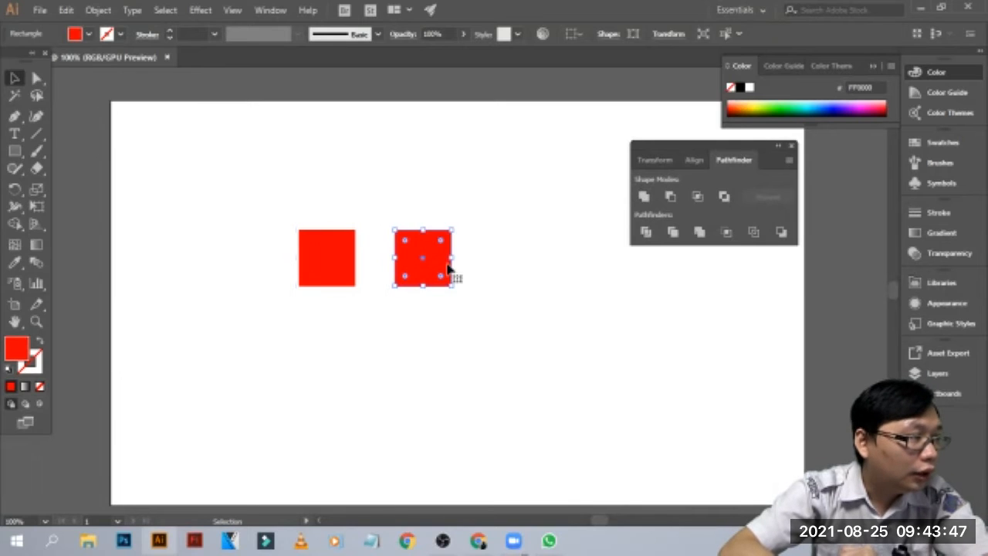
- Move the right square over the left one so that it overlaps the left square's upper-right part
{"action": "left_click", "coordinate": [472, 217]}
{"action": "mouse_move", "coordinate": [326, 261]}
{"action": "left_mouse_down"}
{"action": "mouse_move", "coordinate": [304, 317]}
{"action": "mouse_move", "coordinate": [320, 258]}
{"action": "mouse_move", "coordinate": [331, 262]}
{"action": "left_mouse_up"}
{"action": "left_click_drag", "start_coordinate": [431, 273], "coordinate": [354, 253]}
{"action": "left_click", "coordinate": [467, 216]}
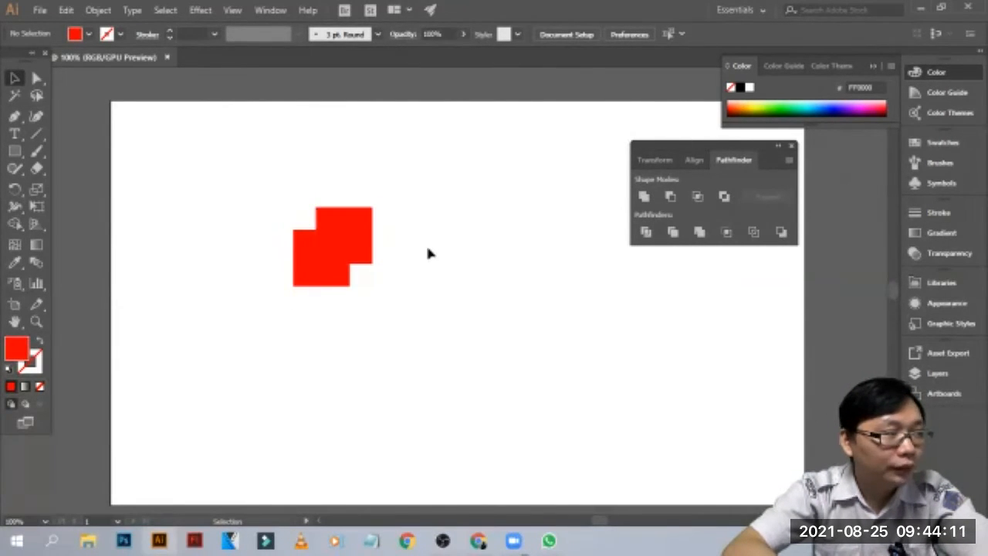
- Pull the upper-right square out of the overlap to show it is separate, and undo the move
{"action": "left_click_drag", "start_coordinate": [292, 276], "coordinate": [361, 203]}
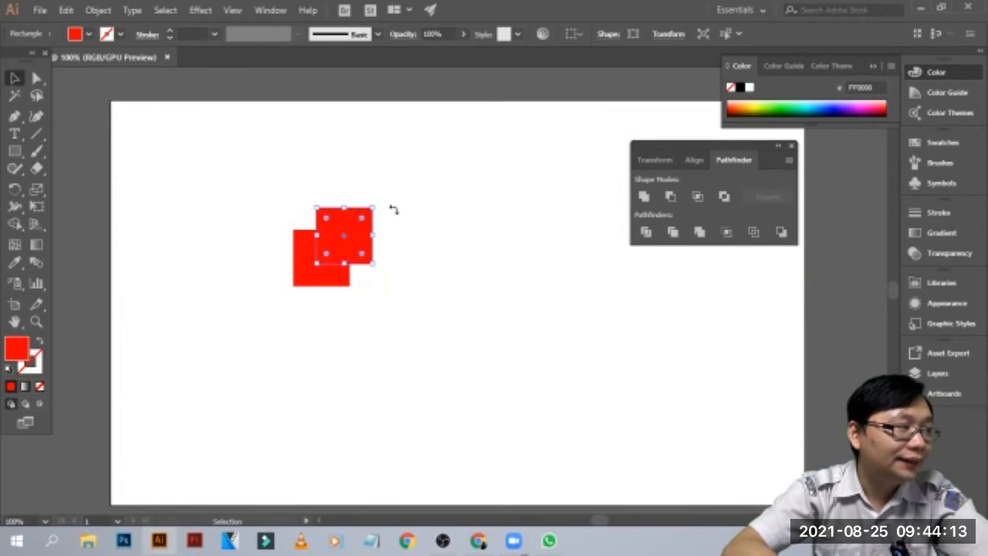
{"action": "left_click", "coordinate": [446, 242]}
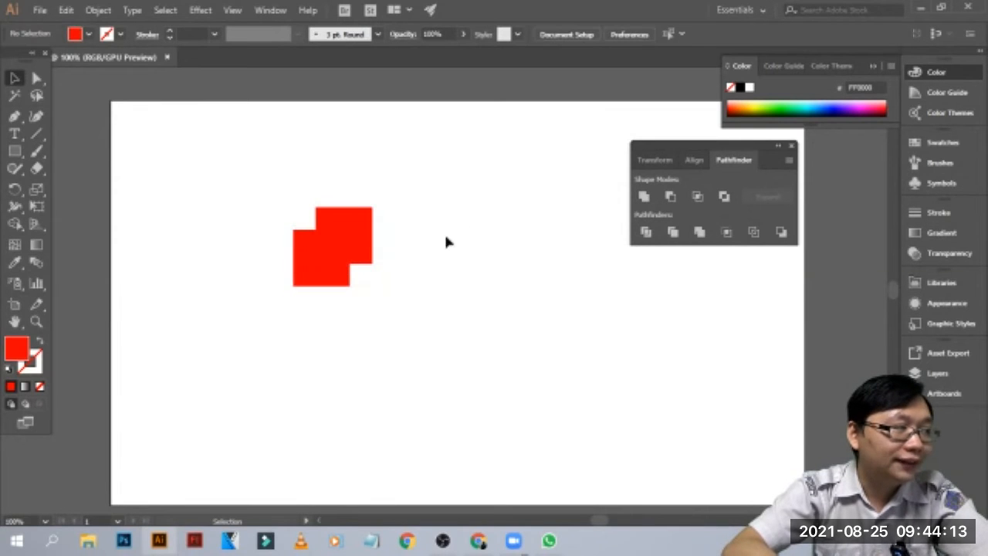
{"action": "left_click", "coordinate": [369, 230]}
{"action": "left_click_drag", "start_coordinate": [369, 230], "coordinate": [461, 243]}
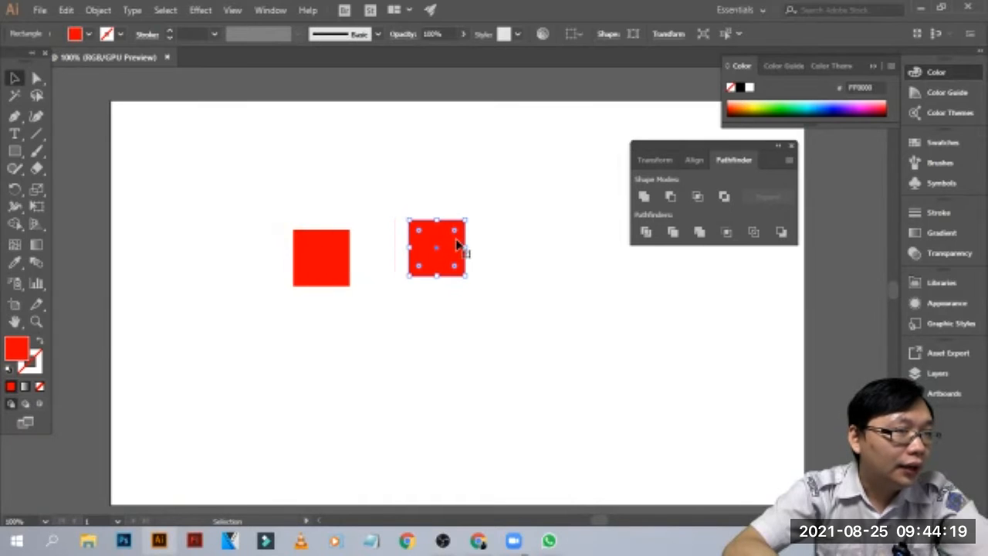
{"action": "key", "text": "ctrl+z"}
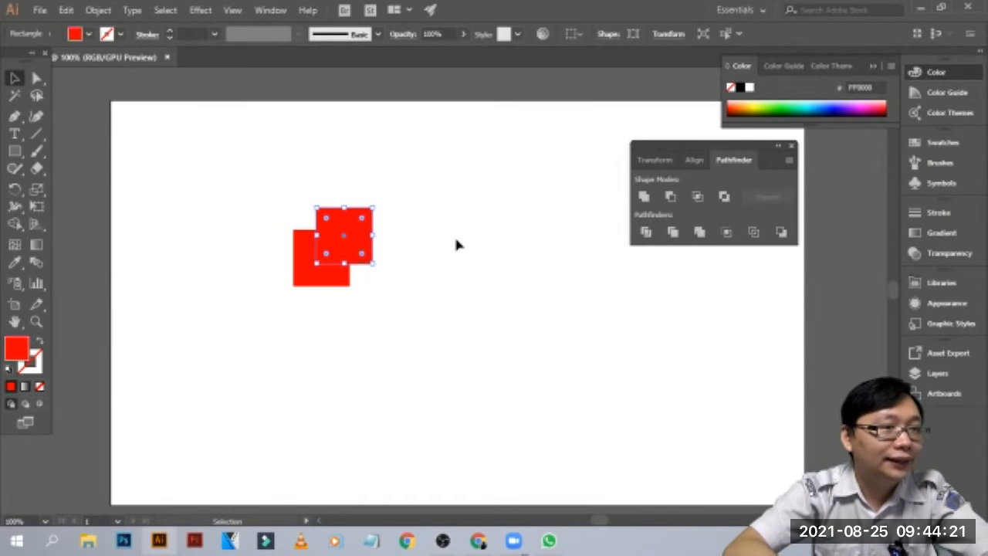
{"action": "left_click", "coordinate": [452, 236]}
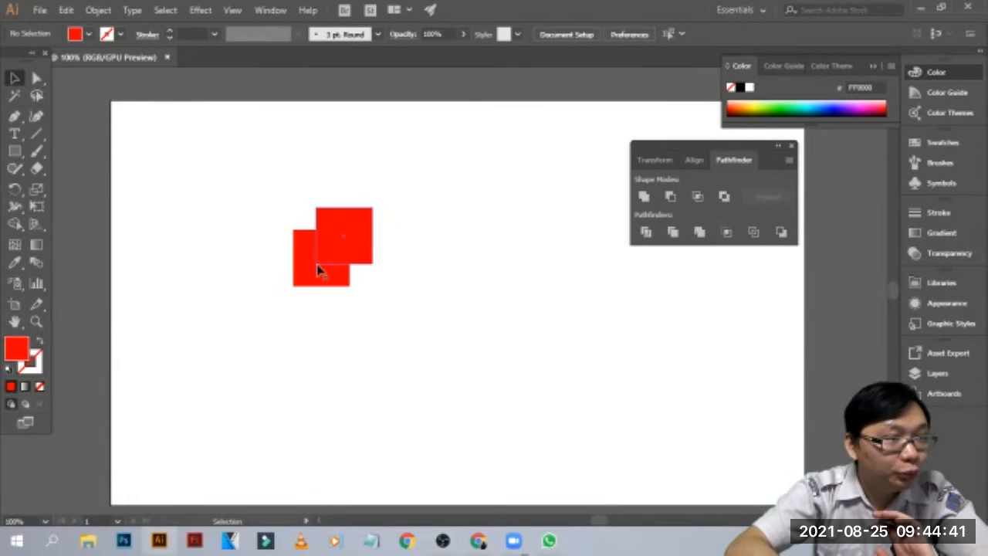
- Select both overlapping squares with an area selection, and clear the selection again
{"action": "left_click_drag", "start_coordinate": [244, 161], "coordinate": [415, 335]}
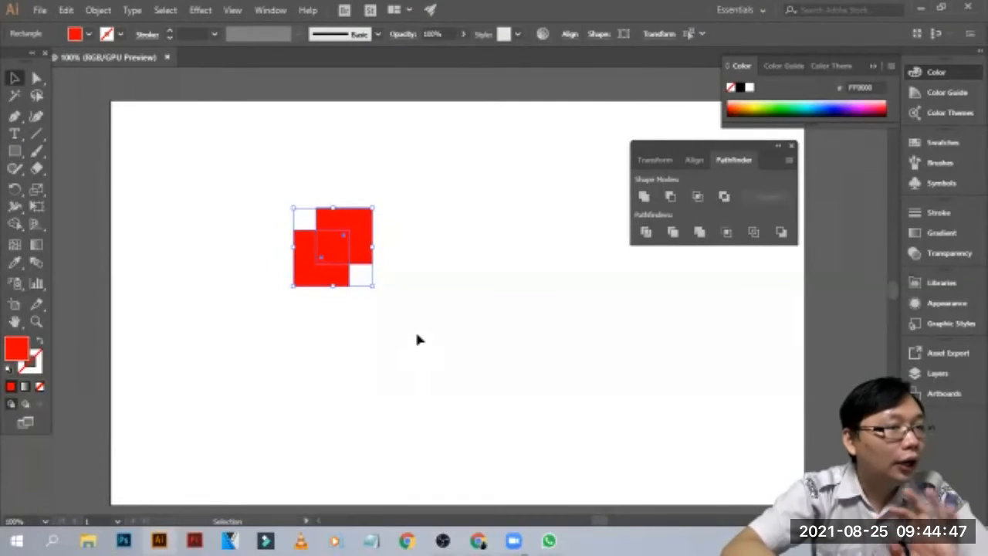
{"action": "left_click", "coordinate": [251, 173]}
{"action": "left_click_drag", "start_coordinate": [237, 188], "coordinate": [395, 324]}
{"action": "left_click", "coordinate": [410, 260]}
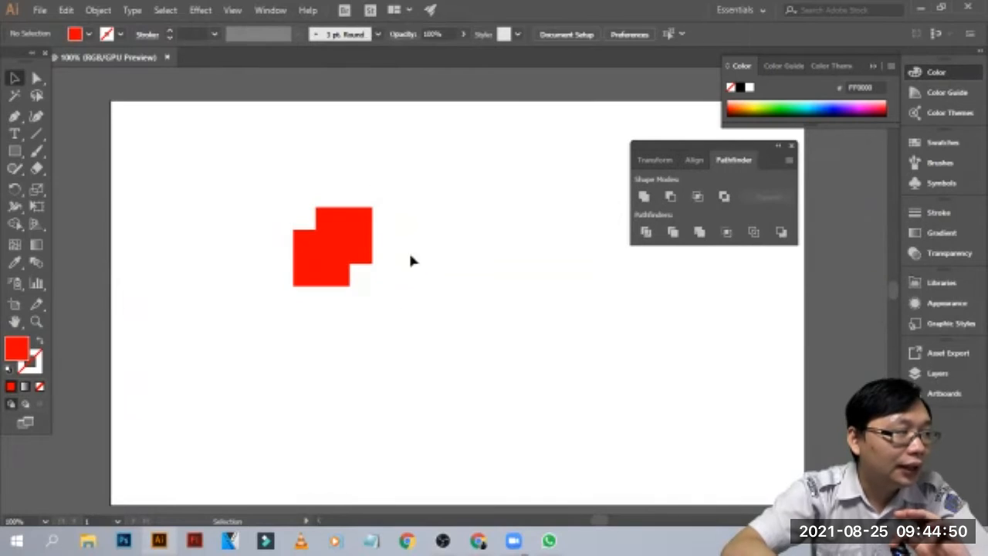
- Select the two squares one after the other by adding to the selection, and deselect them
{"action": "left_click", "coordinate": [357, 243]}
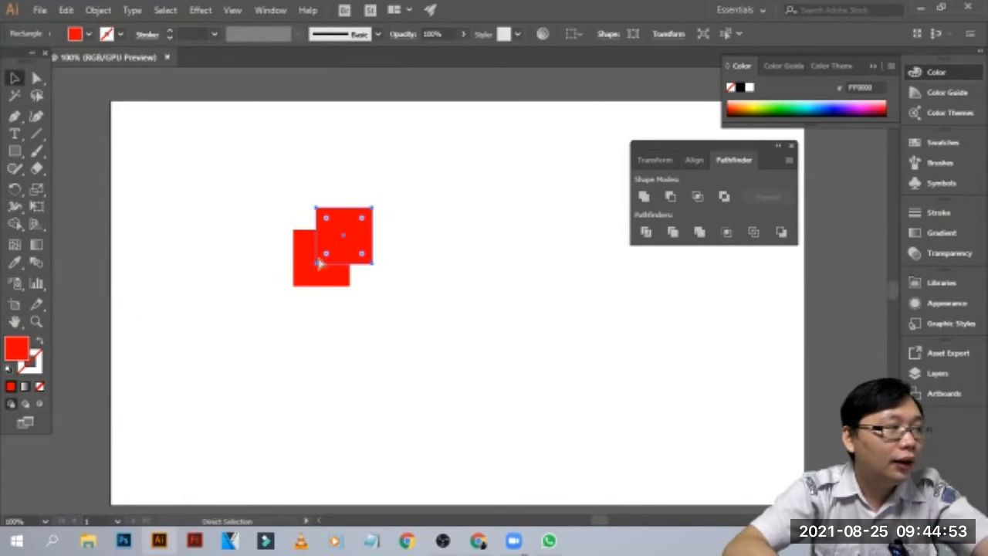
{"action": "left_click", "coordinate": [322, 263], "text": "shift"}
{"action": "left_click", "coordinate": [341, 232], "text": "shift"}
{"action": "left_click", "coordinate": [410, 206]}
{"action": "left_click", "coordinate": [343, 228]}
{"action": "left_click", "coordinate": [317, 275], "text": "shift"}
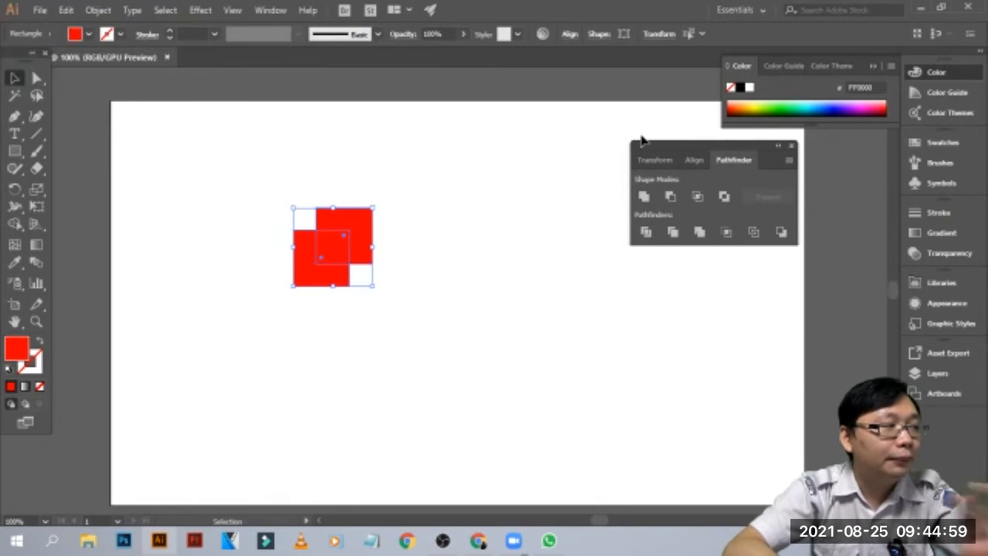
{"action": "left_click", "coordinate": [615, 157]}
- Repeat the area selection of both squares, contrast it with selecting only the upper square, and deselect
{"action": "left_click_drag", "start_coordinate": [445, 172], "coordinate": [270, 311]}
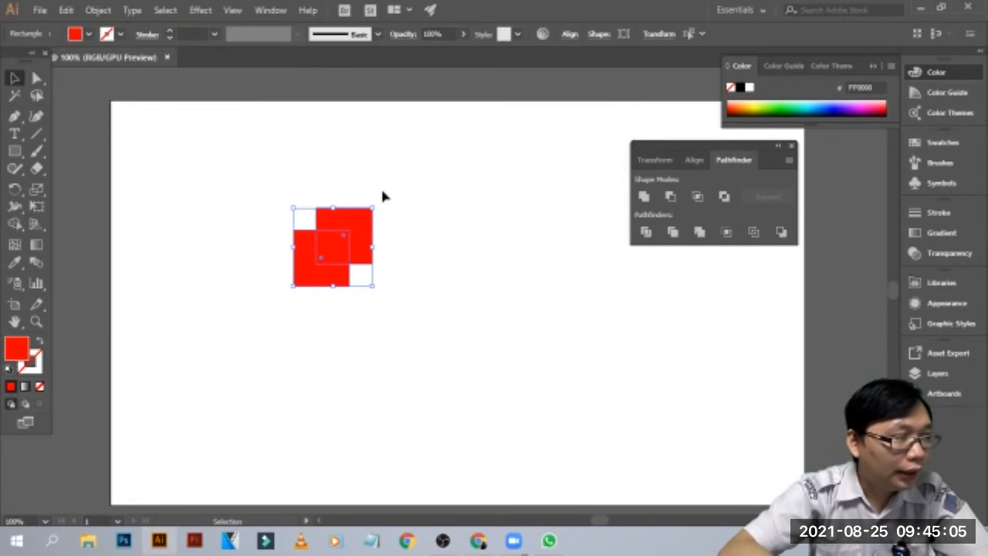
{"action": "left_click", "coordinate": [421, 239]}
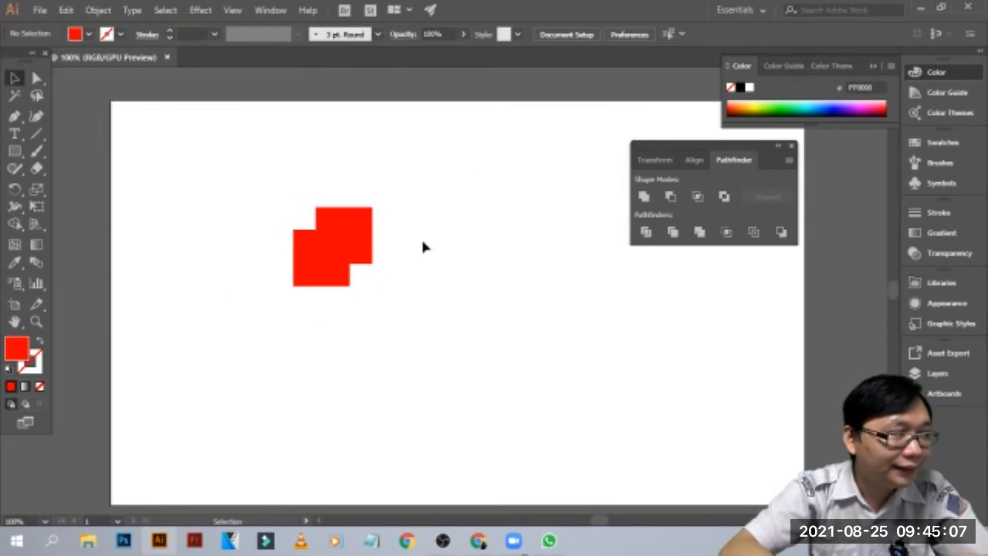
{"action": "left_click", "coordinate": [370, 211]}
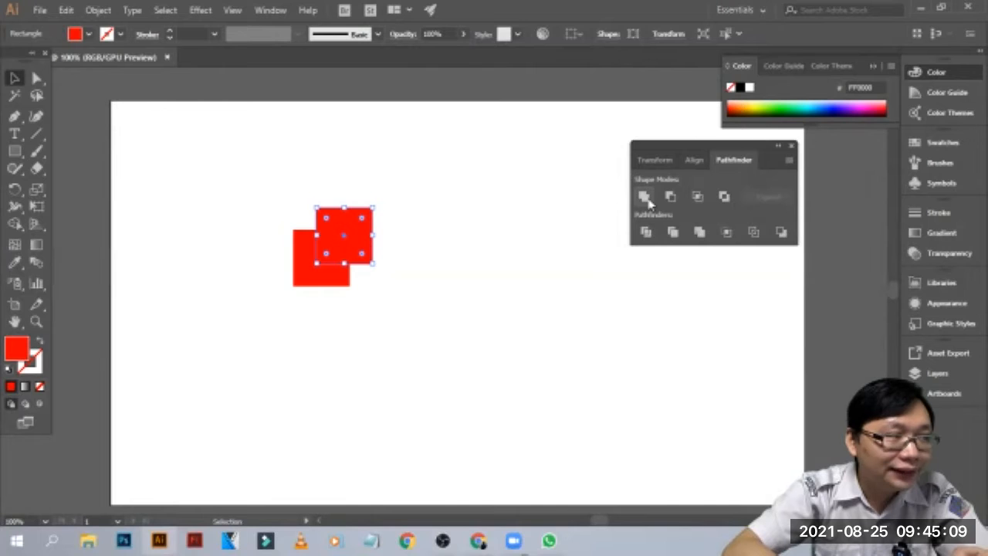
{"action": "left_click", "coordinate": [443, 224]}
- Select both overlapping squares and merge them into a single shape with Pathfinder Unite
{"action": "left_click_drag", "start_coordinate": [453, 166], "coordinate": [179, 354]}
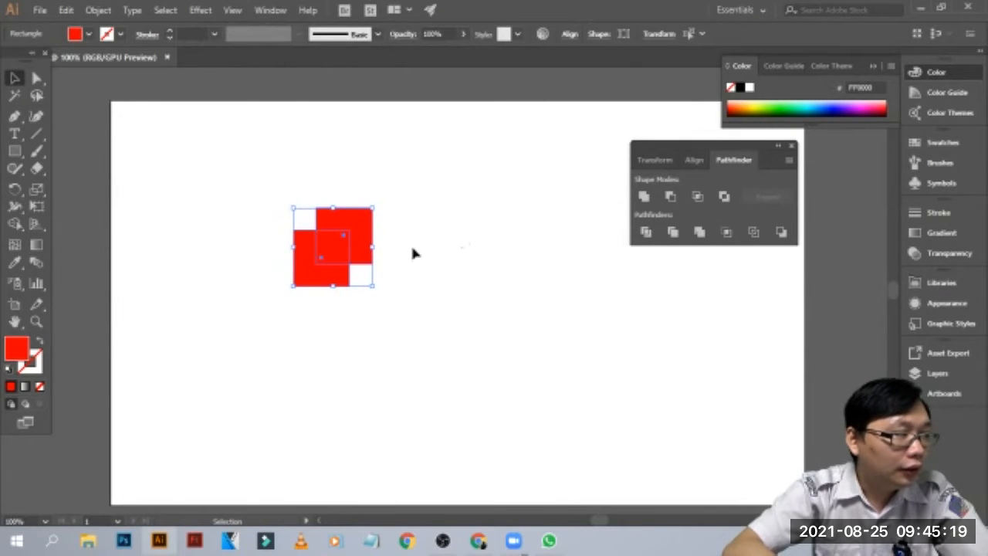
{"action": "key", "text": "ctrl+equal"}
{"action": "key", "text": "ctrl+equal"}
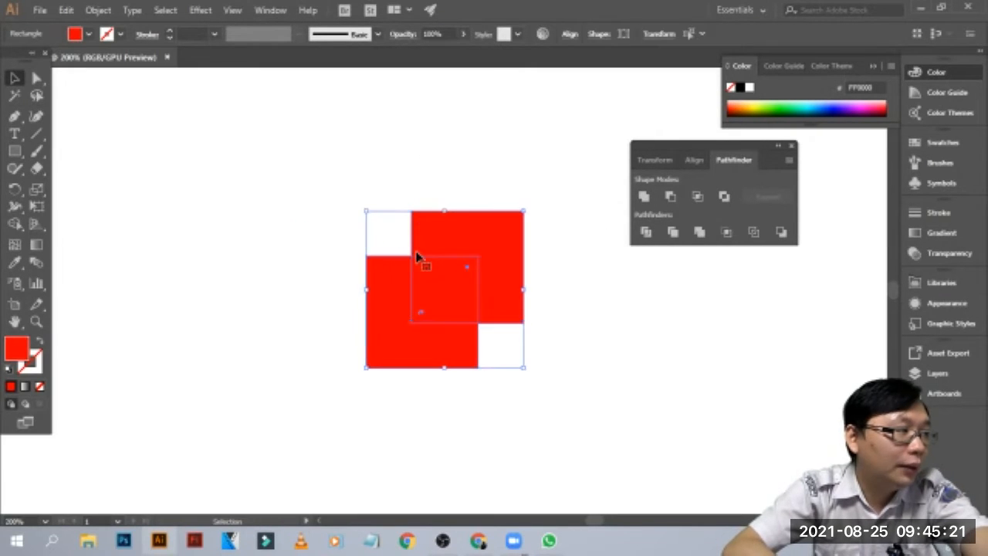
{"action": "key", "text": "ctrl+equal"}
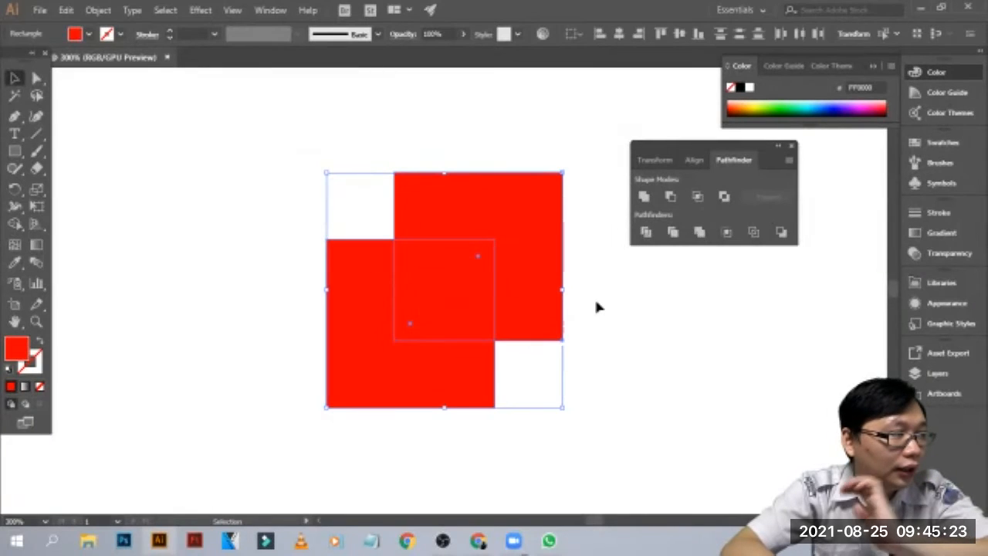
{"action": "left_click_drag", "start_coordinate": [277, 148], "coordinate": [584, 475]}
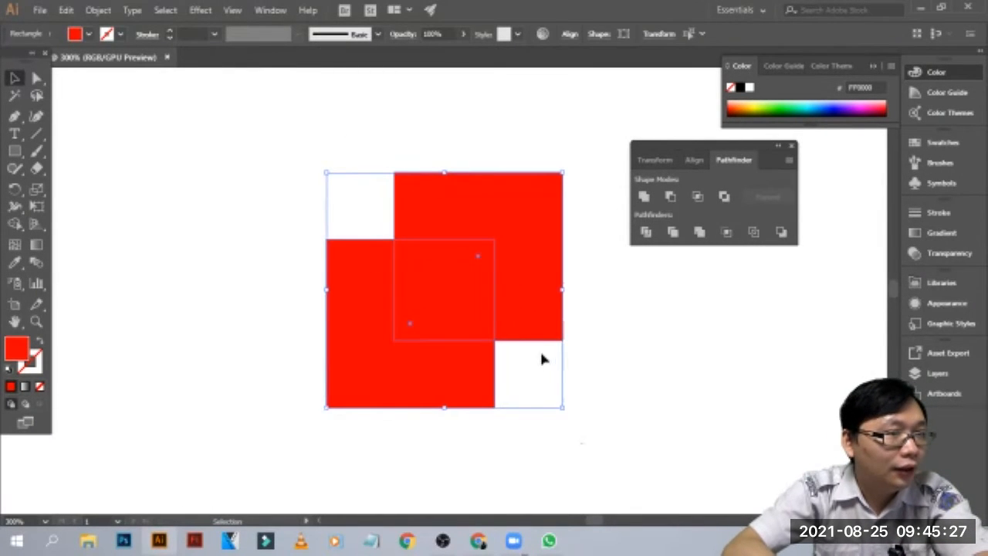
{"action": "left_click", "coordinate": [645, 198]}
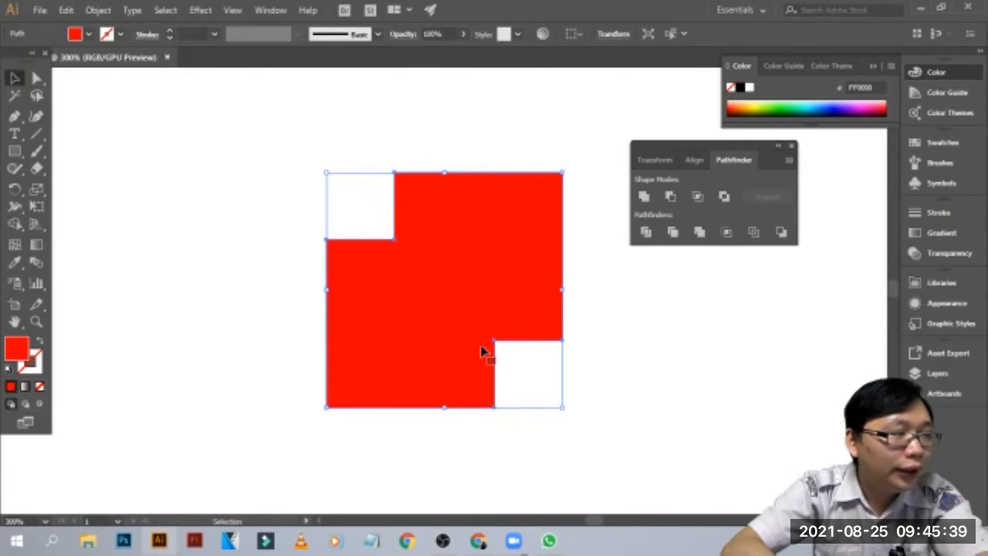
{"action": "left_click", "coordinate": [419, 154]}
{"action": "left_click", "coordinate": [474, 302]}
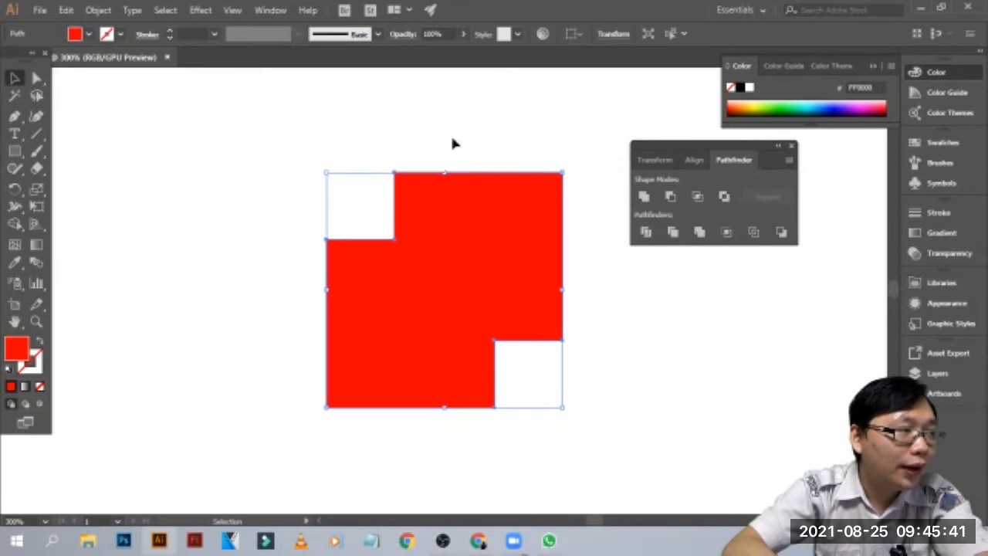
- Rotate the united shape slightly clockwise and move it towards the artboard's left side
{"action": "left_click", "coordinate": [14, 192]}
{"action": "left_click_drag", "start_coordinate": [564, 194], "coordinate": [546, 251]}
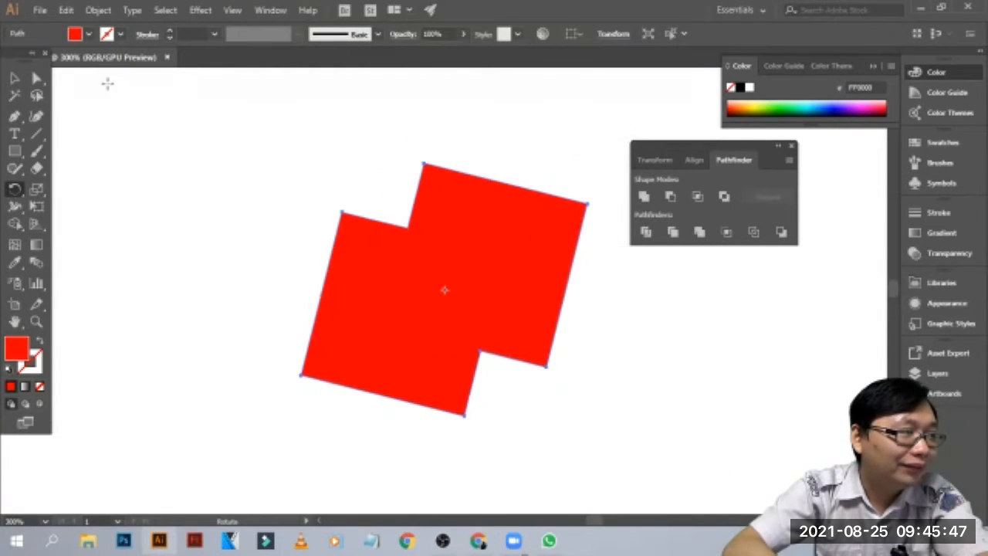
{"action": "key", "text": "v"}
{"action": "left_click_drag", "start_coordinate": [404, 257], "coordinate": [481, 250]}
{"action": "left_click_drag", "start_coordinate": [443, 291], "coordinate": [280, 287]}
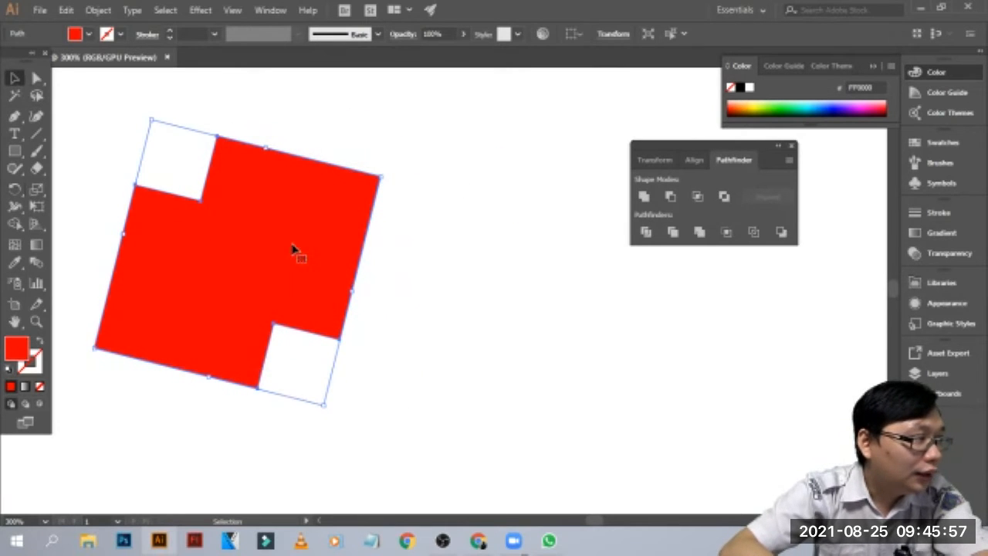
- Place a copy of the rotated shape to its right and delete that copy
{"action": "left_click_drag", "start_coordinate": [295, 247], "coordinate": [614, 323]}
{"action": "key", "text": "ctrl+z"}
{"action": "key", "text": "ctrl+shift+z"}
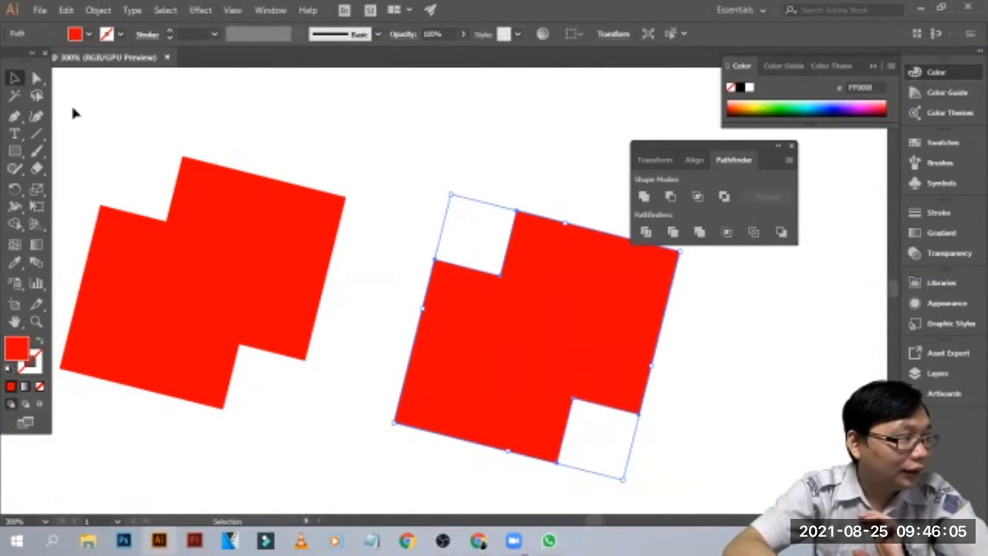
{"action": "left_click_drag", "start_coordinate": [523, 307], "coordinate": [483, 308]}
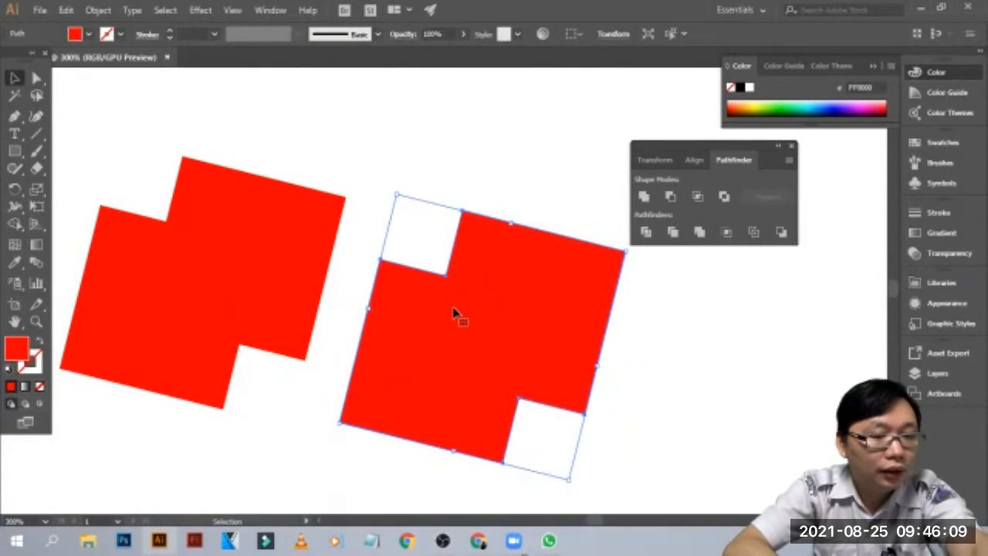
{"action": "key", "text": "Delete"}
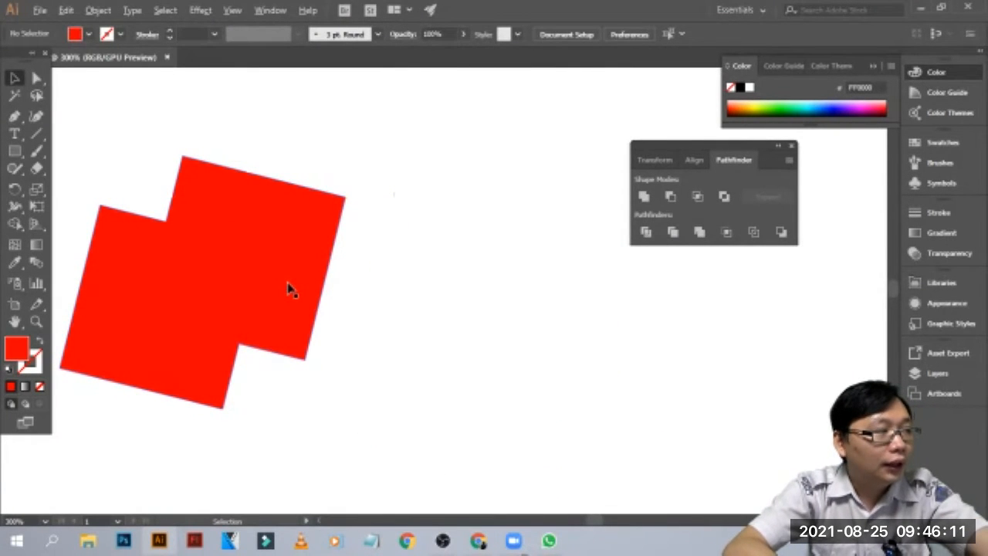
- Duplicate the rotated shape directly to its right and leave the copy selected
{"action": "left_click_drag", "start_coordinate": [288, 288], "coordinate": [554, 315]}
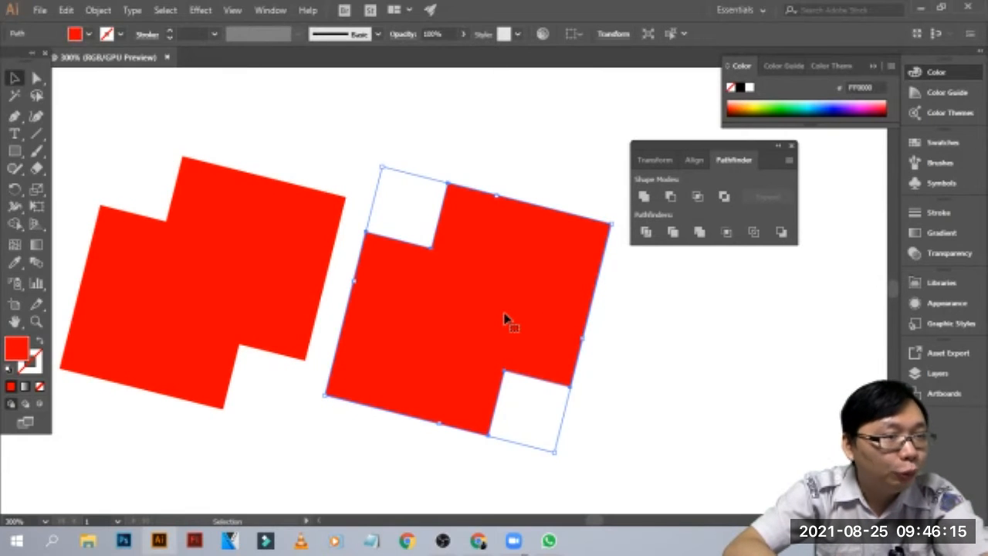
{"action": "left_click", "coordinate": [438, 141]}
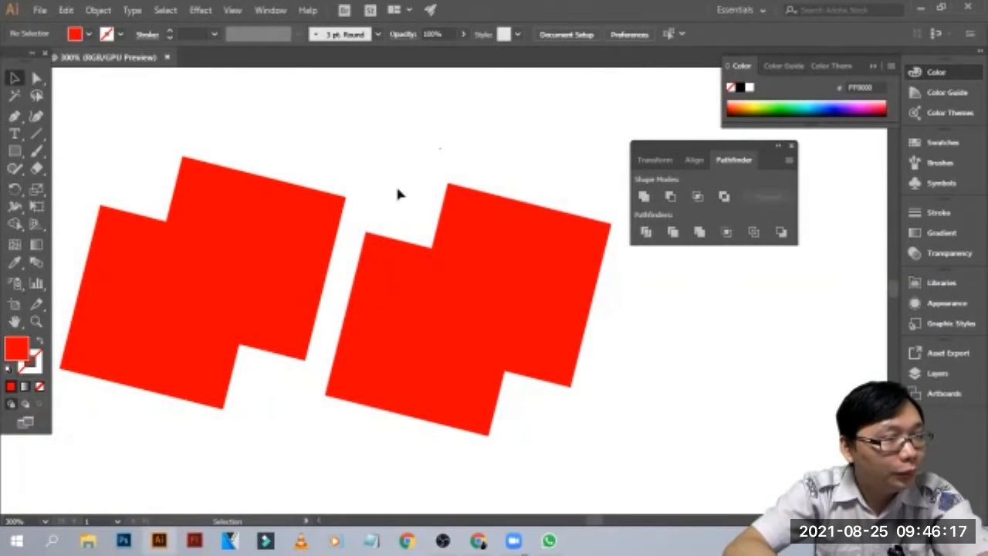
{"action": "left_click", "coordinate": [321, 244]}
{"action": "left_click", "coordinate": [500, 138]}
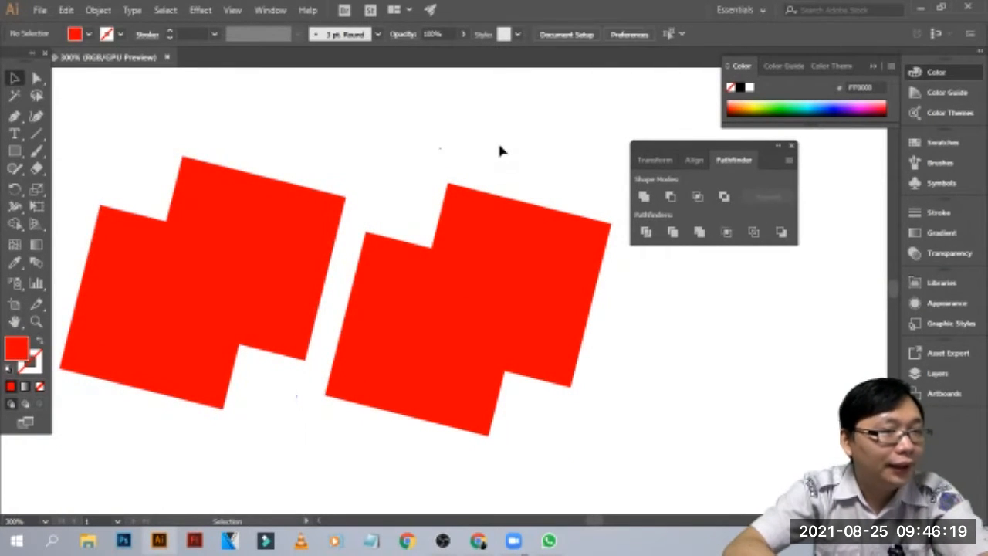
{"action": "left_click", "coordinate": [284, 285]}
{"action": "left_click", "coordinate": [422, 282]}
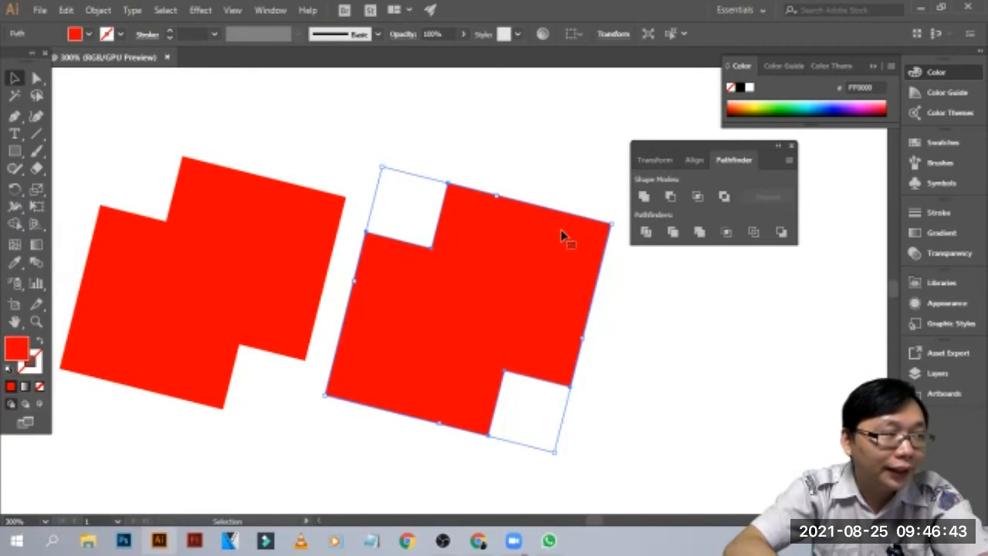
- Scale the copied shape down proportionally and place it over the middle of the original shape
{"action": "left_click_drag", "start_coordinate": [383, 168], "coordinate": [427, 218]}
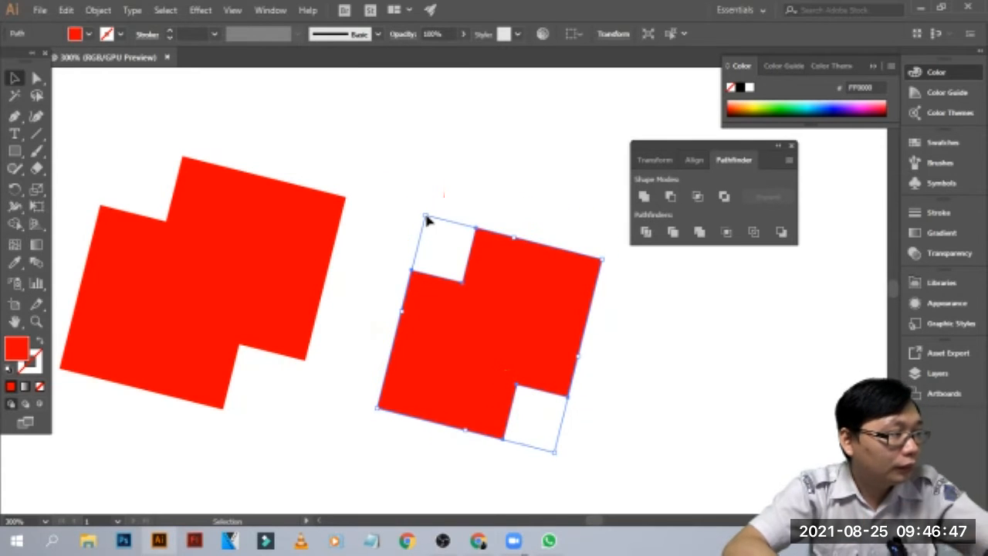
{"action": "key", "text": "ctrl+z"}
{"action": "left_click_drag", "start_coordinate": [383, 170], "coordinate": [431, 249]}
{"action": "left_click_drag", "start_coordinate": [409, 293], "coordinate": [193, 230]}
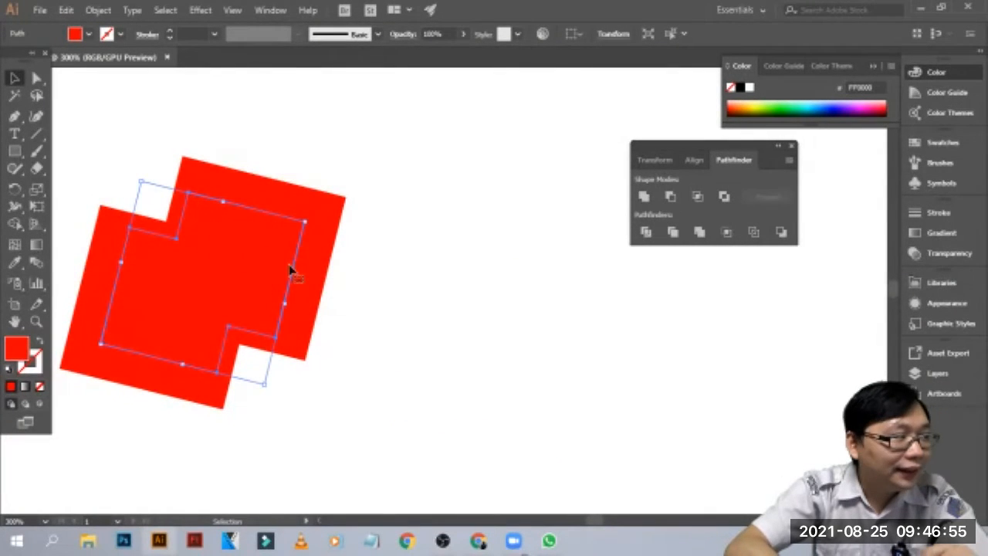
- Move the smaller copy off the original shape to its right and return it over the original's middle
{"action": "left_click", "coordinate": [357, 281]}
{"action": "left_click", "coordinate": [229, 264]}
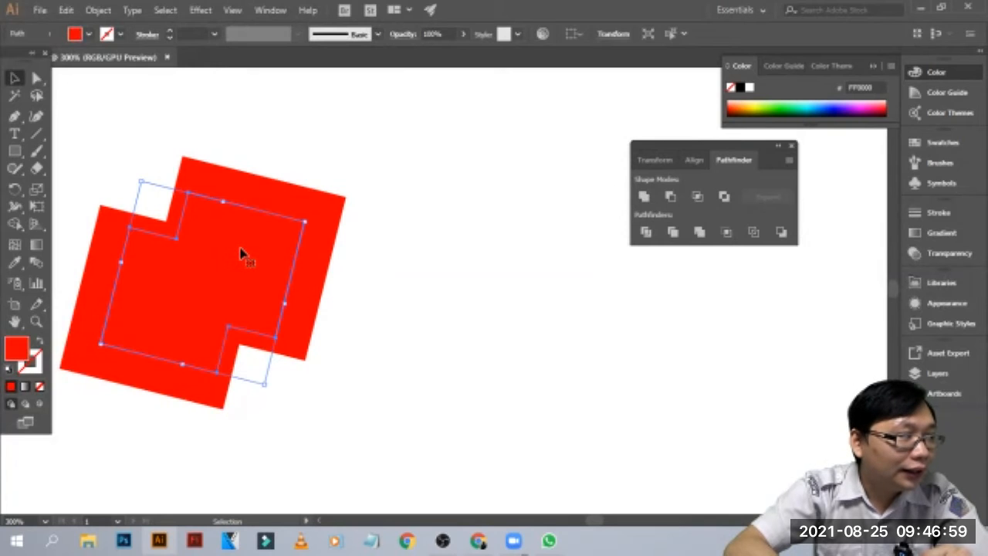
{"action": "left_click_drag", "start_coordinate": [240, 255], "coordinate": [463, 285]}
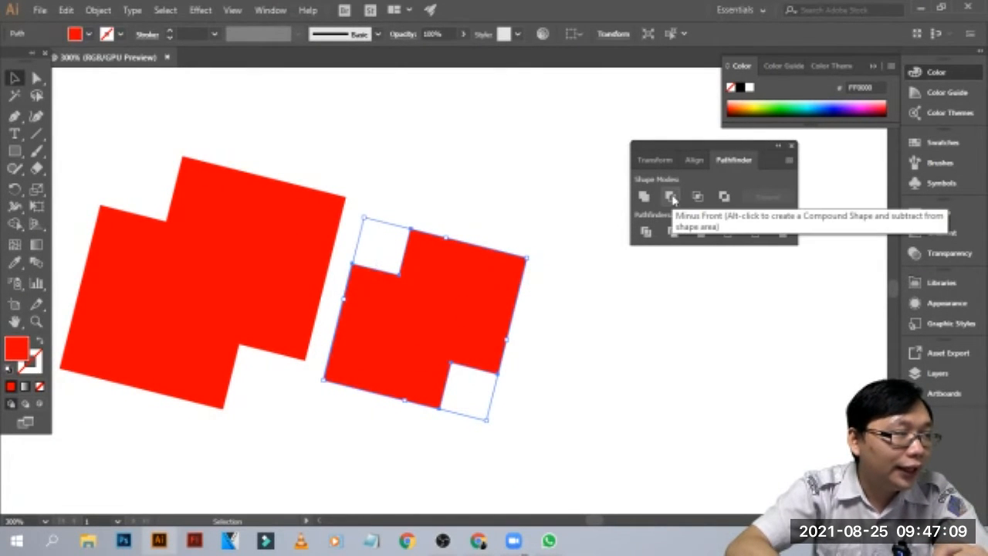
{"action": "left_click_drag", "start_coordinate": [469, 310], "coordinate": [246, 275]}
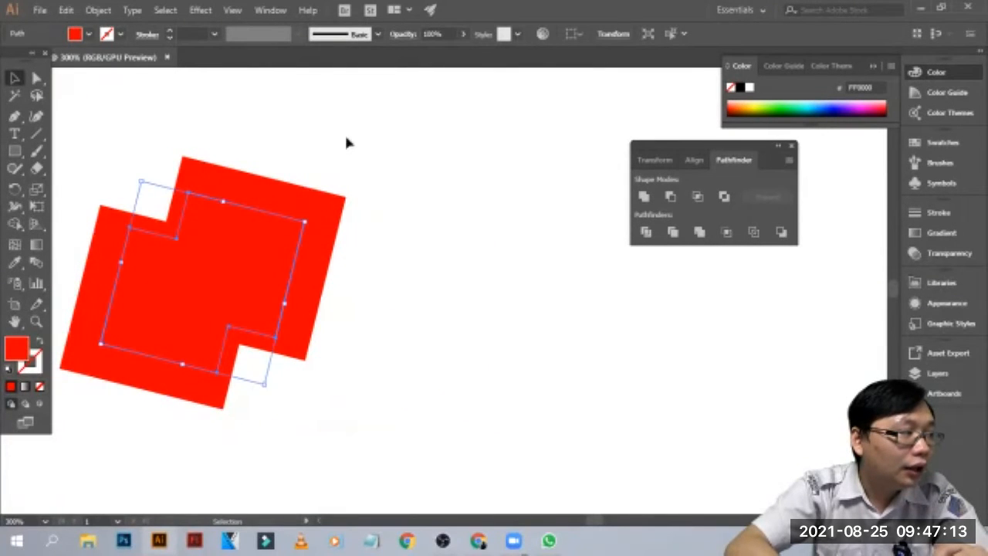
- Recolour the smaller copy on top of the red shape to yellow-green
{"action": "left_click", "coordinate": [355, 139]}
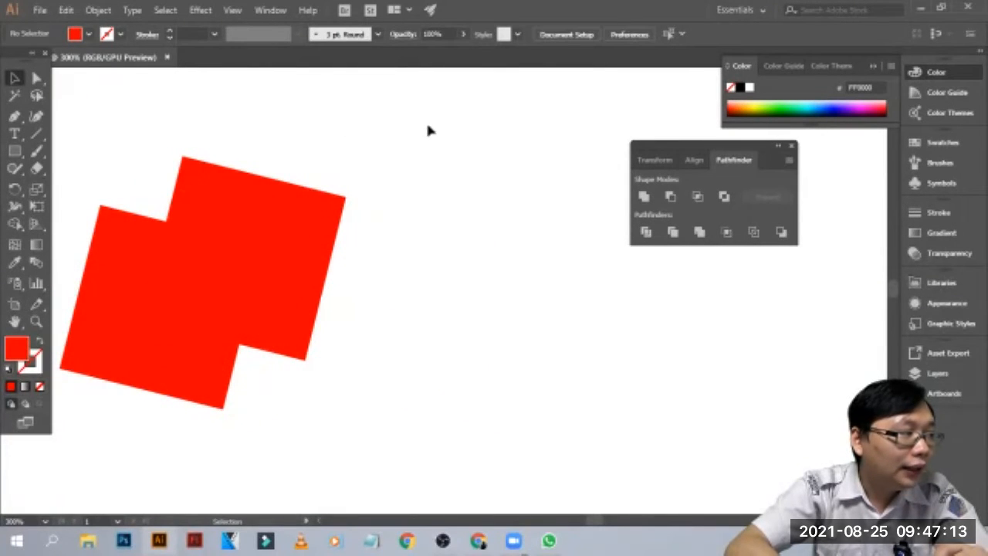
{"action": "left_click", "coordinate": [242, 264]}
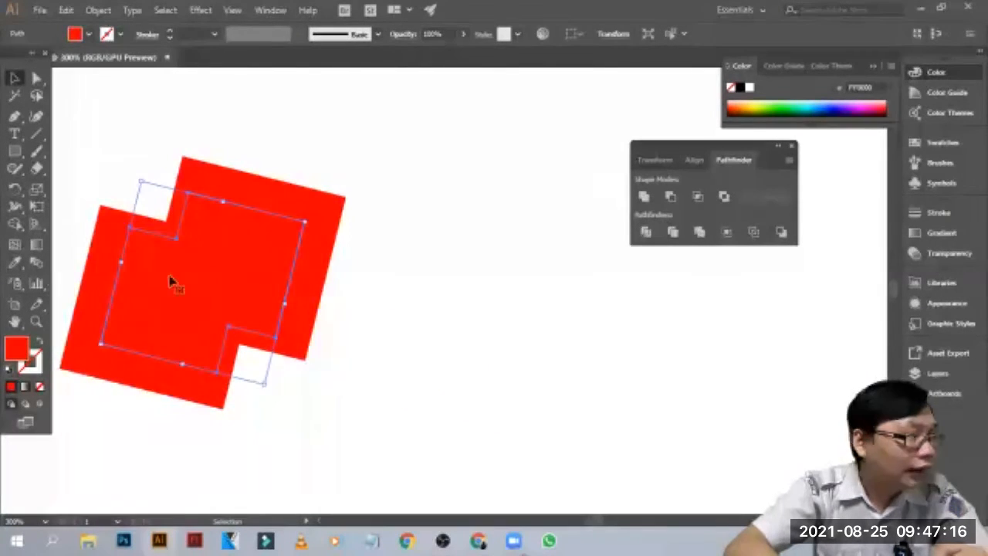
{"action": "left_click", "coordinate": [761, 104]}
{"action": "left_click", "coordinate": [476, 273]}
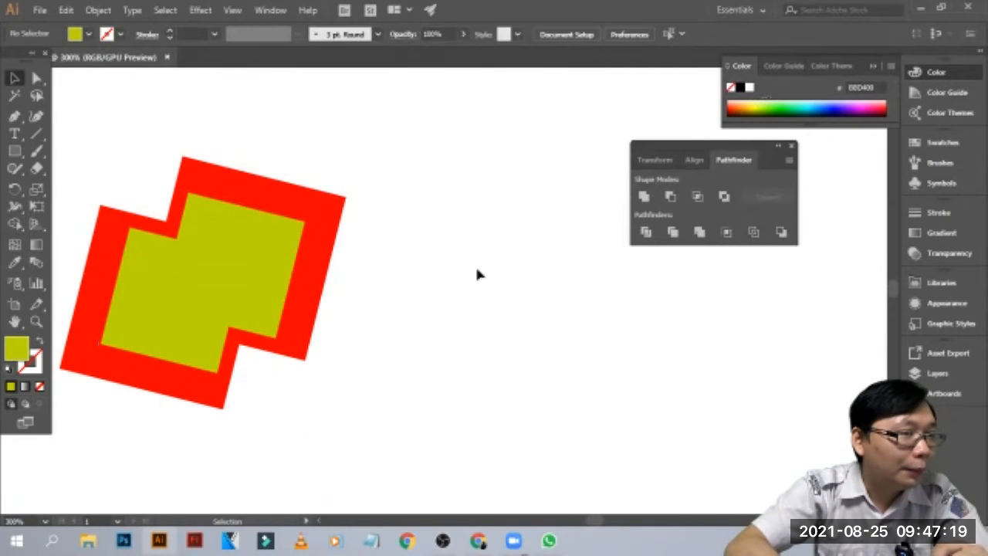
- Cut the yellow-green shape out of the red shape with the Pathfinder's Minus Front mode
{"action": "left_click_drag", "start_coordinate": [305, 187], "coordinate": [117, 400]}
{"action": "left_click", "coordinate": [670, 196]}
{"action": "left_click", "coordinate": [386, 279]}
- Move the cut-out red frame about 70 pt to the right and 7 pt down
{"action": "left_click", "coordinate": [327, 258]}
{"action": "left_click_drag", "start_coordinate": [326, 258], "coordinate": [474, 273]}
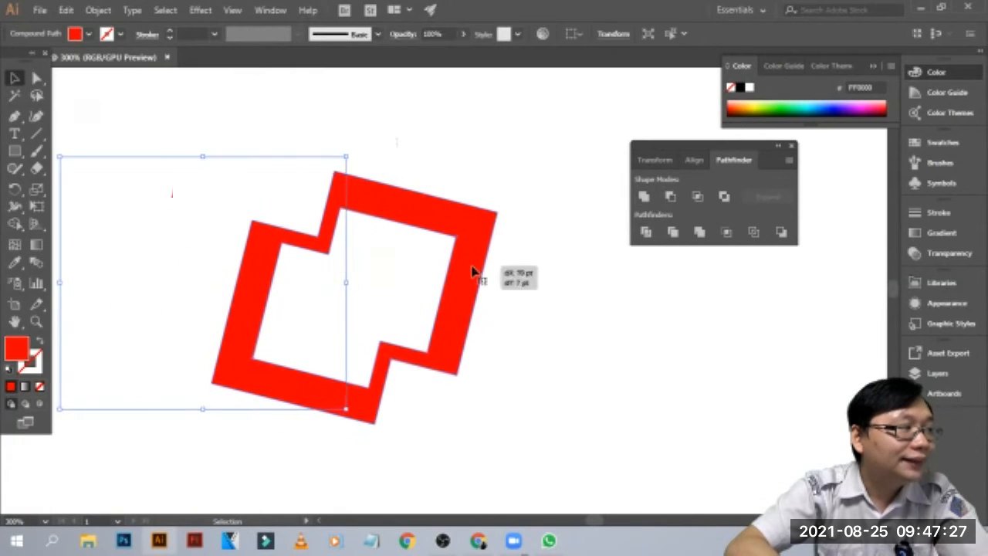
{"action": "left_click", "coordinate": [351, 300]}
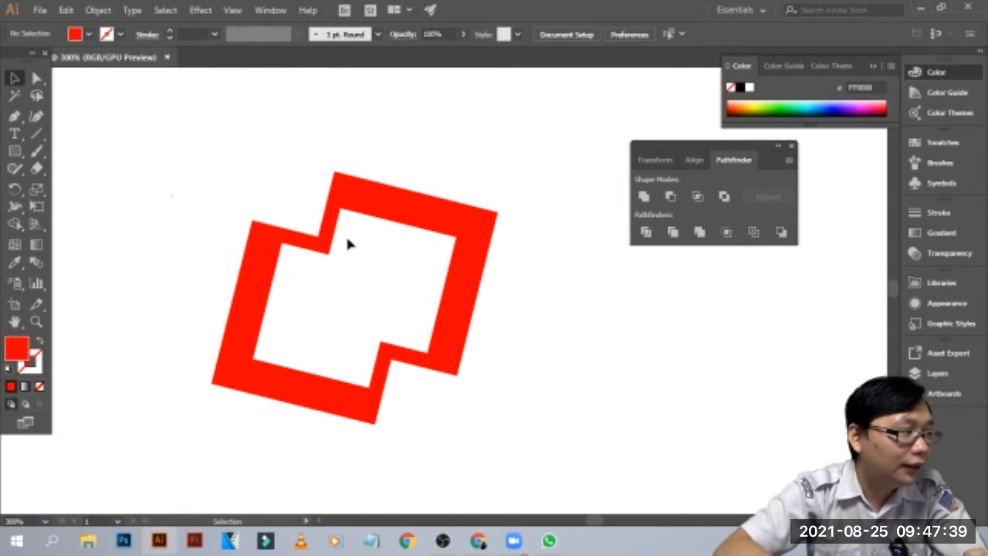
- Rotate the red frame clockwise until its sides run diagonally and its two outer tips align horizontally
{"action": "left_click", "coordinate": [327, 254]}
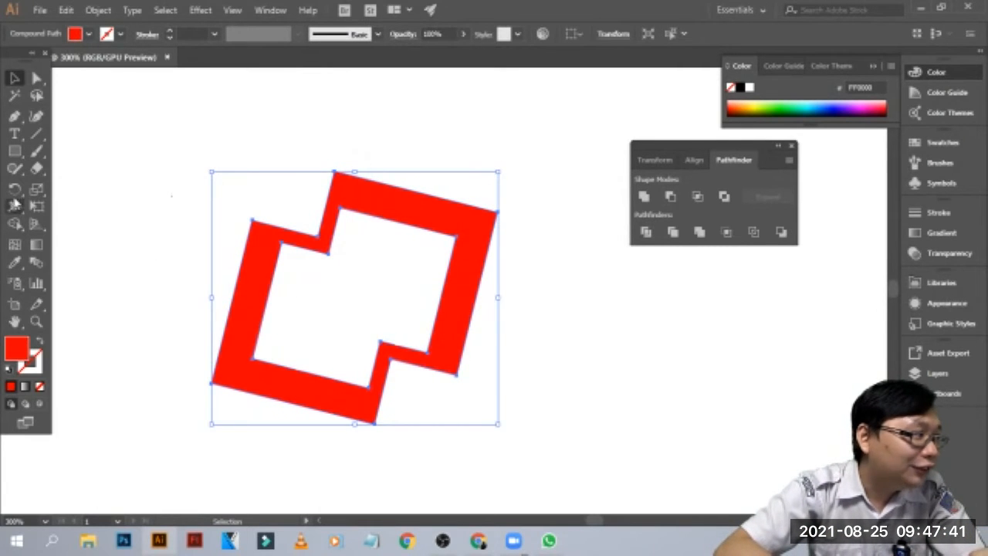
{"action": "key", "text": "r"}
{"action": "left_click_drag", "start_coordinate": [500, 194], "coordinate": [514, 292]}
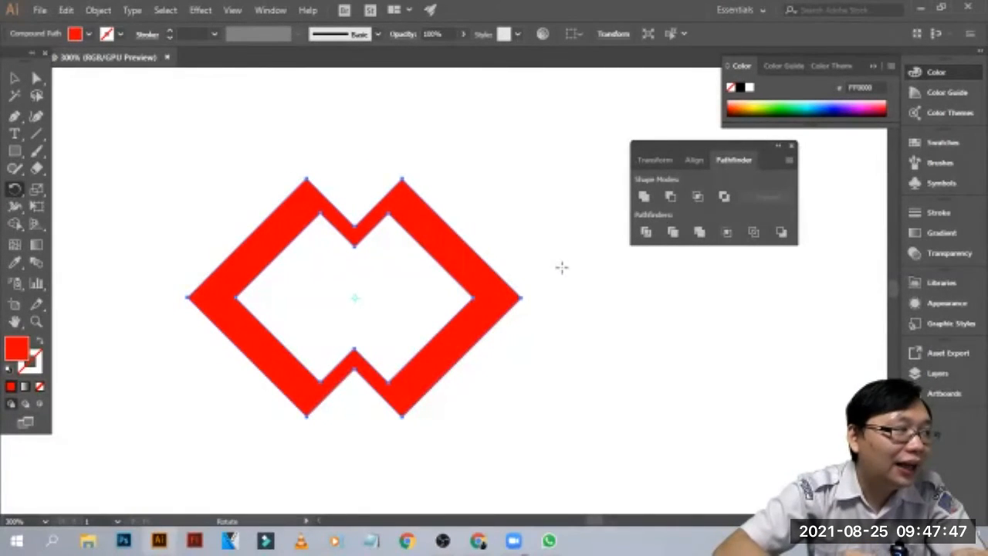
{"action": "left_click", "coordinate": [14, 79]}
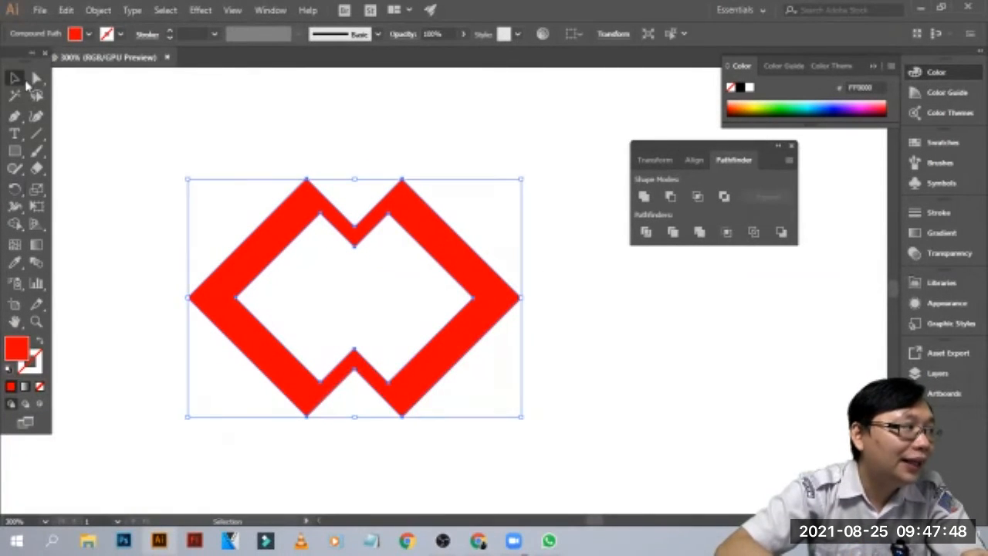
{"action": "left_click", "coordinate": [423, 123]}
{"action": "left_click", "coordinate": [495, 279]}
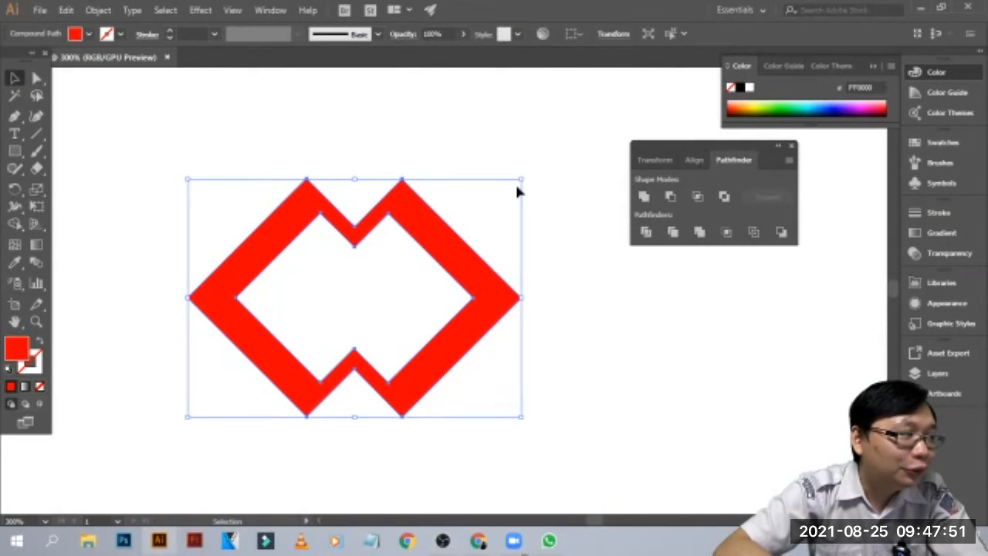
{"action": "left_click", "coordinate": [525, 242]}
{"action": "left_click", "coordinate": [435, 230]}
{"action": "left_click", "coordinate": [537, 185]}
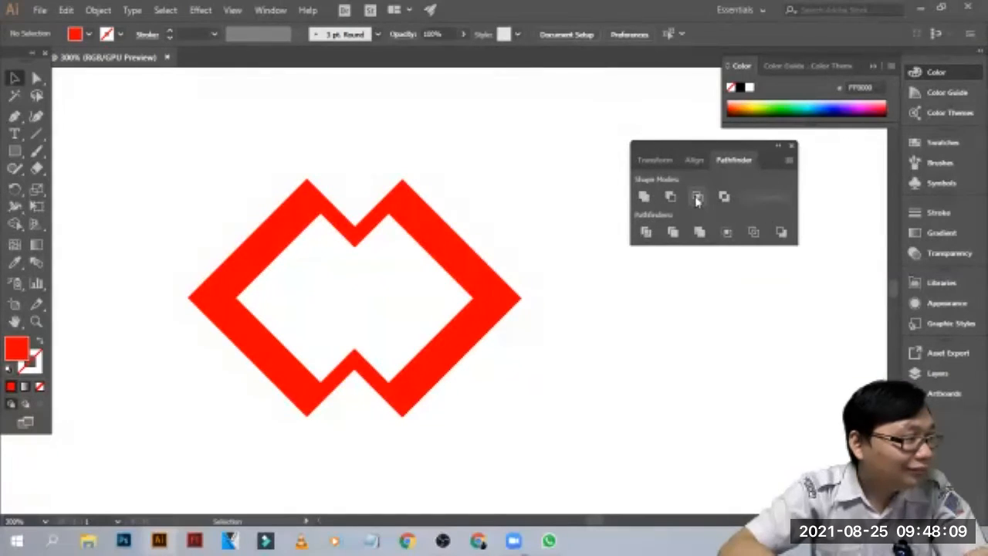
- Draw a circle about 38 pt in diameter above and left of the red frame and fill it with green
{"action": "left_click", "coordinate": [15, 152]}
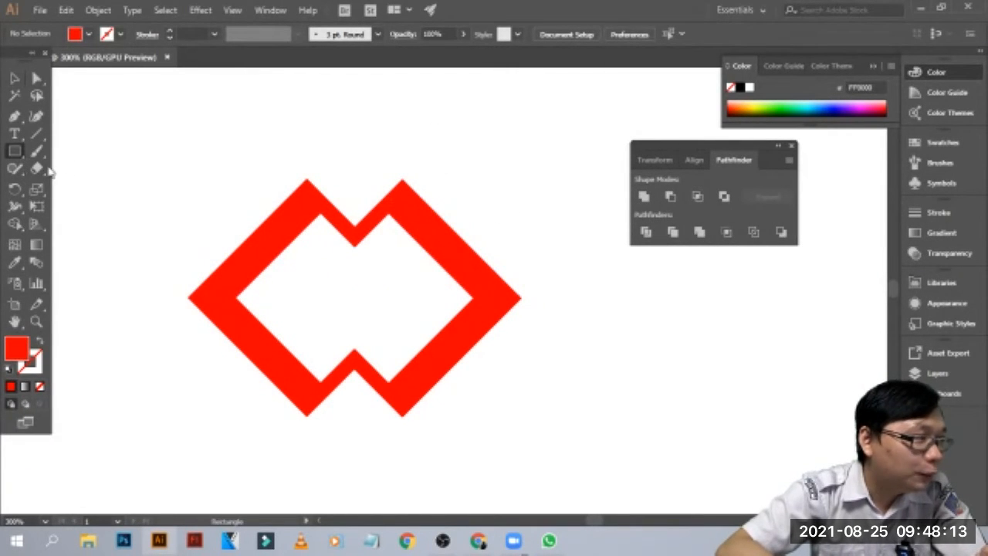
{"action": "left_click_drag", "start_coordinate": [18, 156], "coordinate": [86, 191]}
{"action": "left_click_drag", "start_coordinate": [115, 111], "coordinate": [199, 194]}
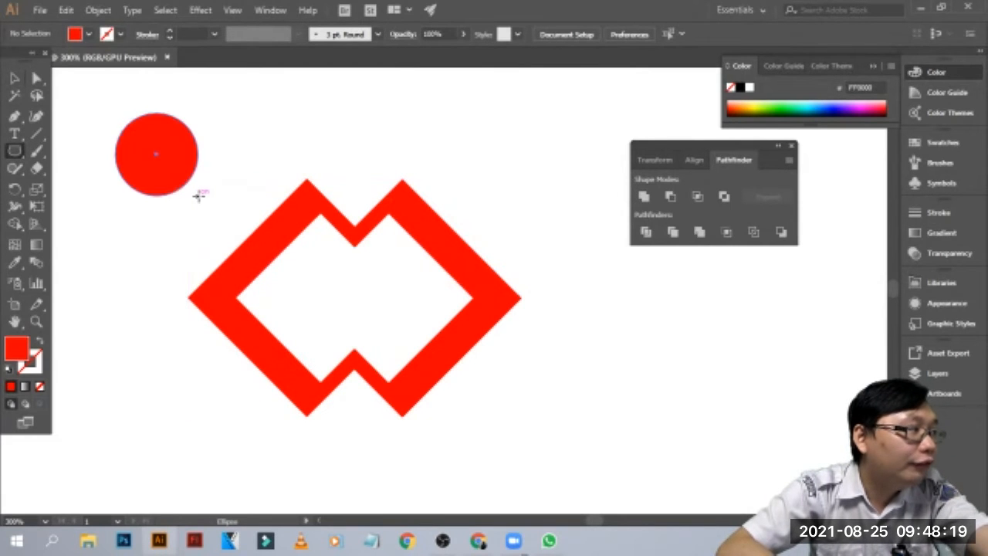
{"action": "left_click", "coordinate": [788, 106]}
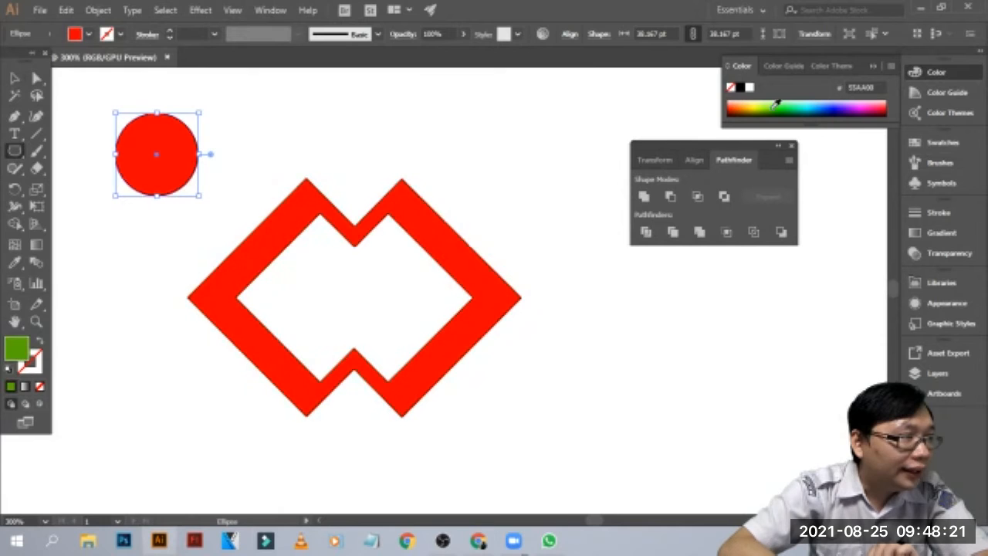
{"action": "left_click", "coordinate": [14, 78]}
{"action": "left_click", "coordinate": [232, 114]}
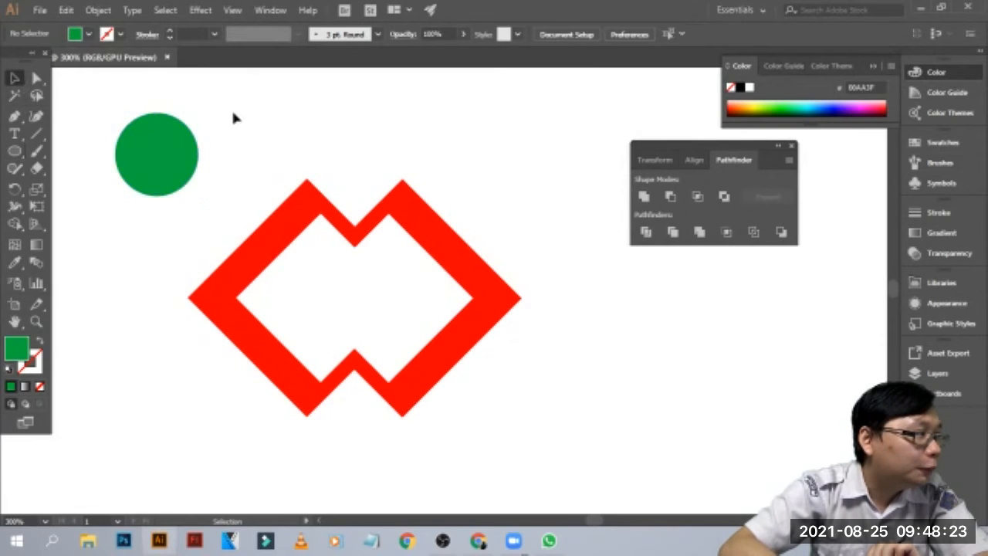
- Move the green circle to the centre of the red frame and enlarge it to about 74 pt in diameter
{"action": "left_click_drag", "start_coordinate": [137, 150], "coordinate": [494, 216]}
{"action": "left_click_drag", "start_coordinate": [424, 258], "coordinate": [393, 282]}
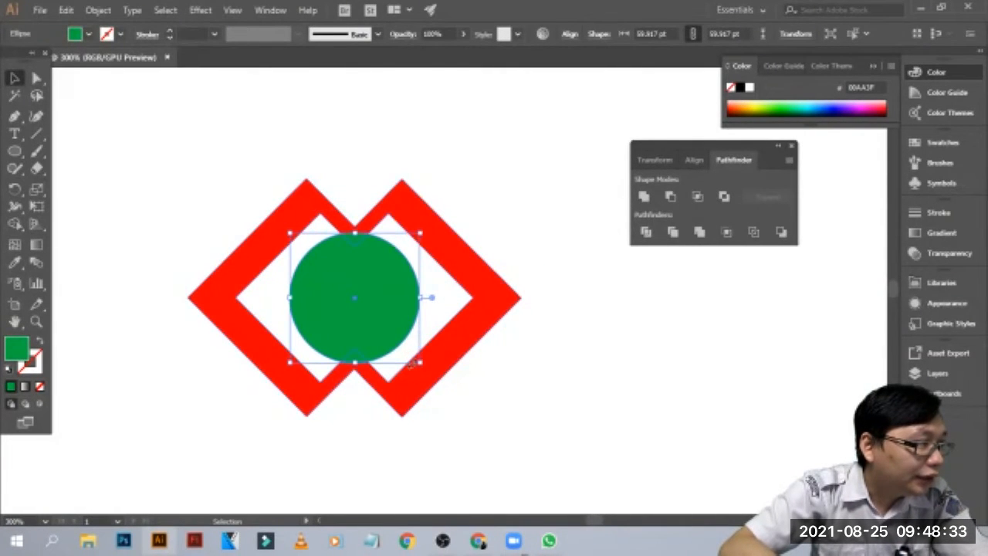
{"action": "left_click_drag", "start_coordinate": [417, 364], "coordinate": [407, 331]}
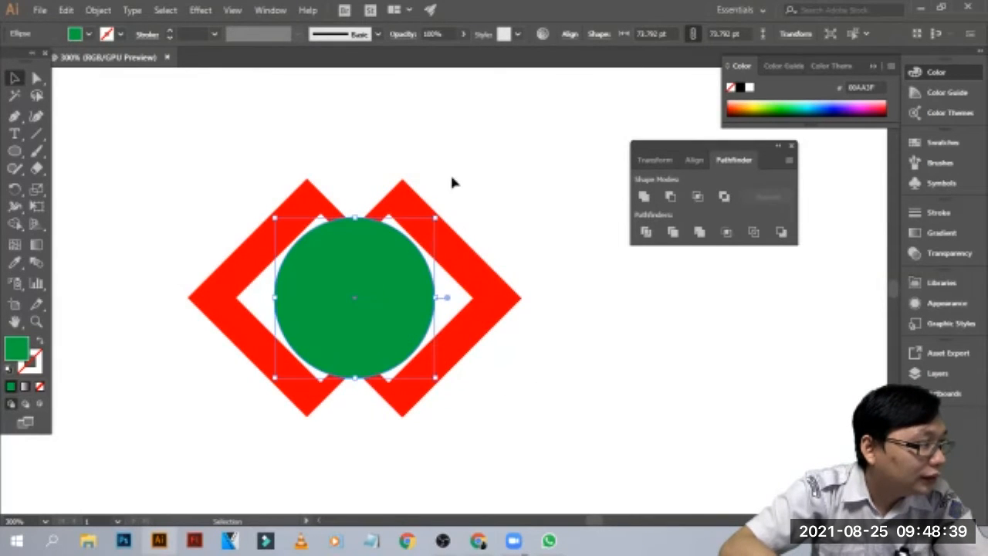
{"action": "left_click", "coordinate": [520, 170]}
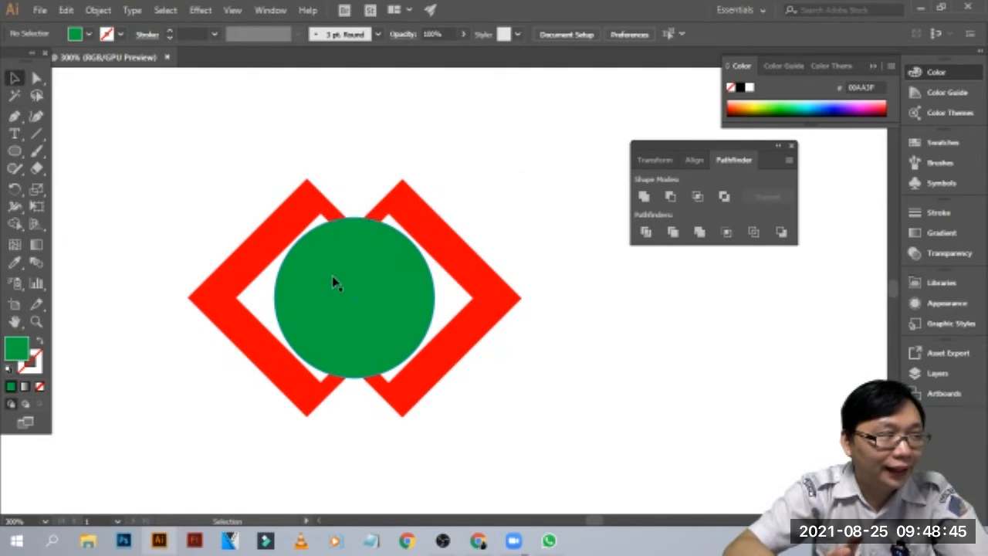
- Apply the Intersect shape mode to the 74 pt circle and the red frame and undo it
{"action": "left_click_drag", "start_coordinate": [205, 226], "coordinate": [540, 448]}
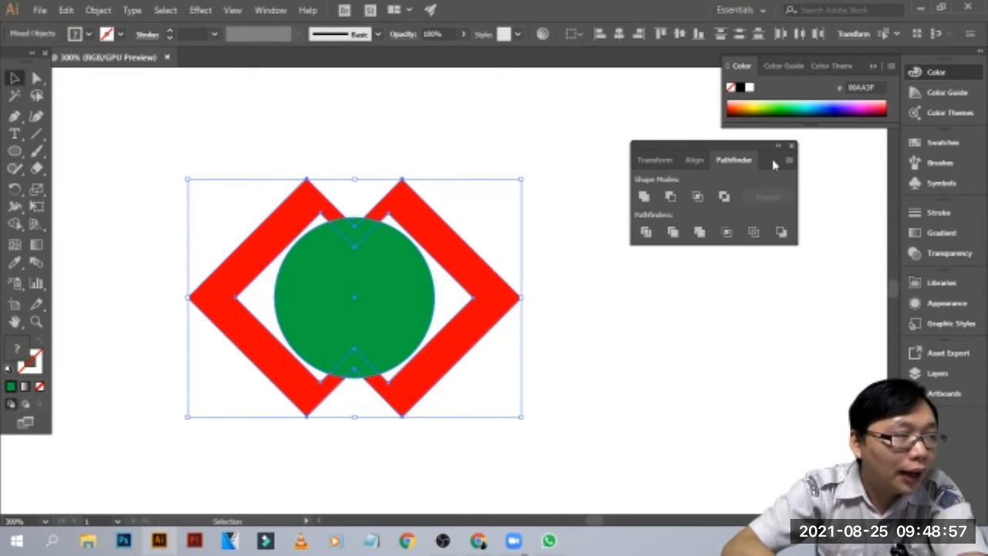
{"action": "left_click", "coordinate": [697, 197]}
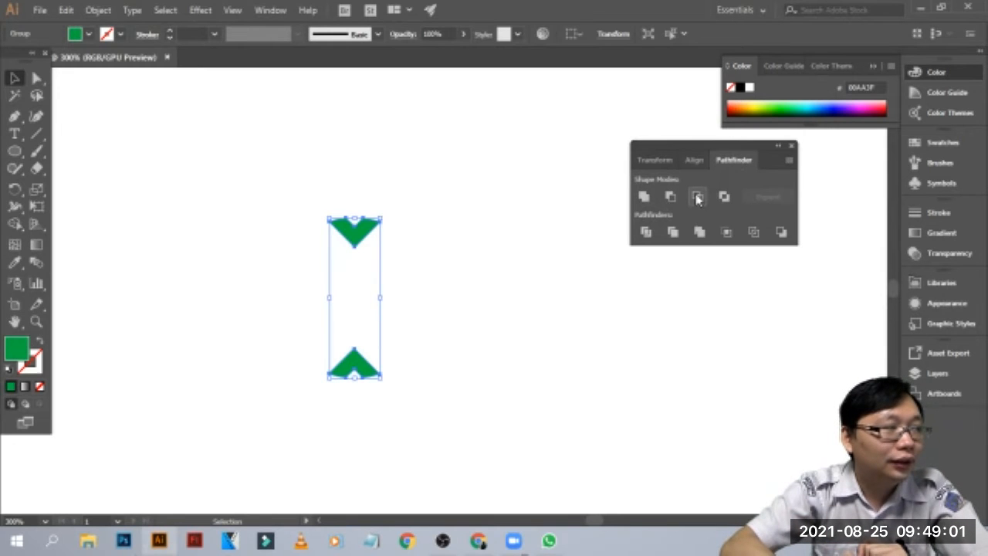
{"action": "key", "text": "ctrl+z"}
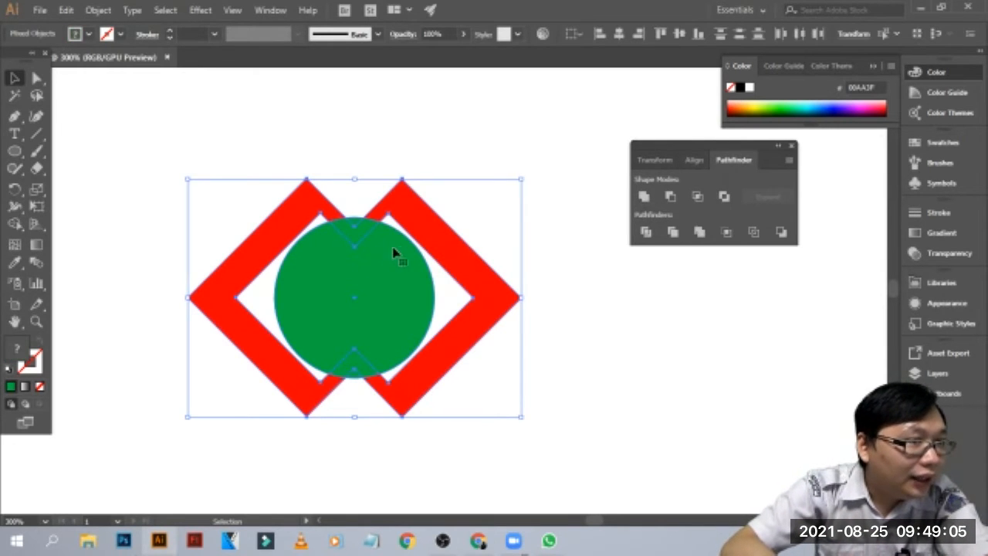
- Enlarge the green circle to about 84 pt in diameter, centred on the frame and overlapping all its inner sides
{"action": "key", "text": "ctrl+equal"}
{"action": "key", "text": "ctrl+equal"}
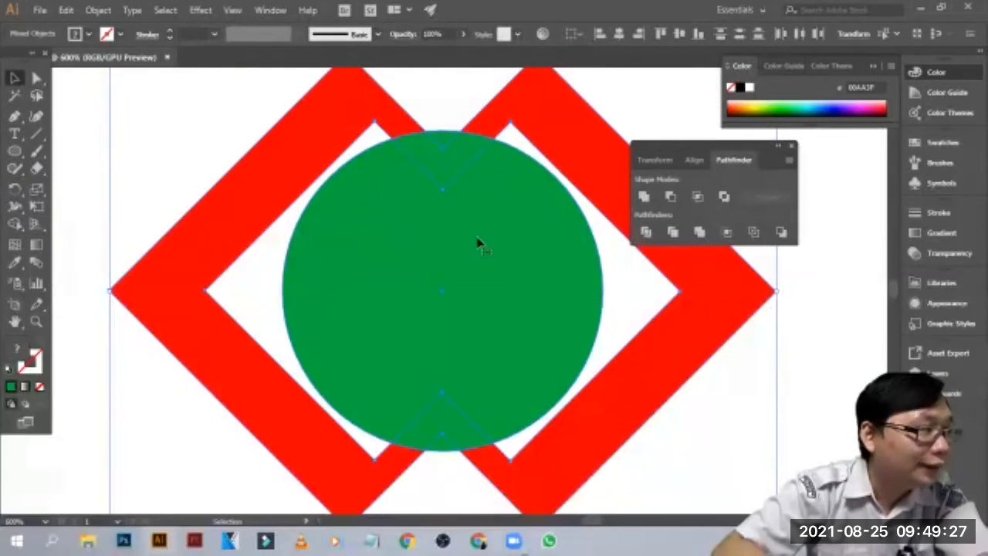
{"action": "left_click", "coordinate": [448, 242]}
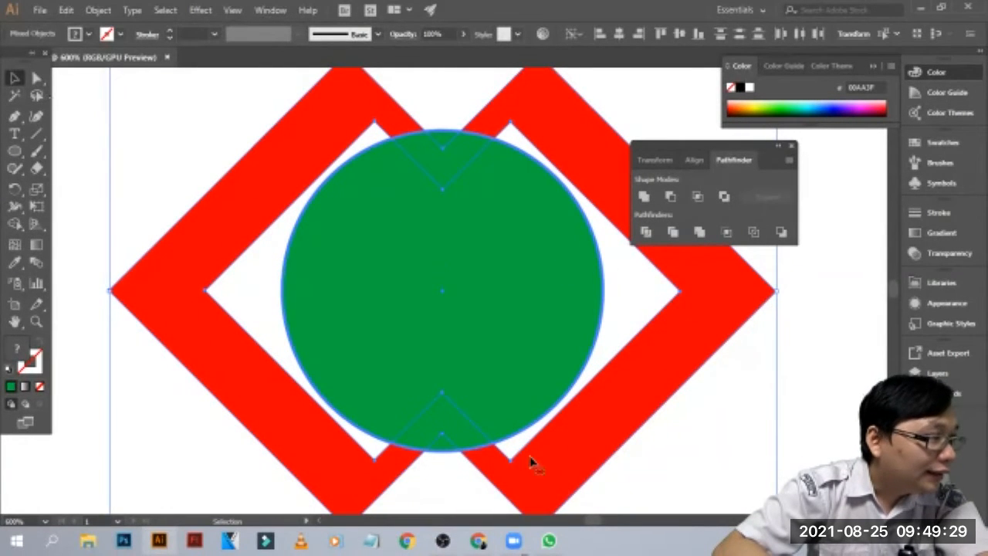
{"action": "left_click", "coordinate": [182, 170]}
{"action": "left_click", "coordinate": [376, 284]}
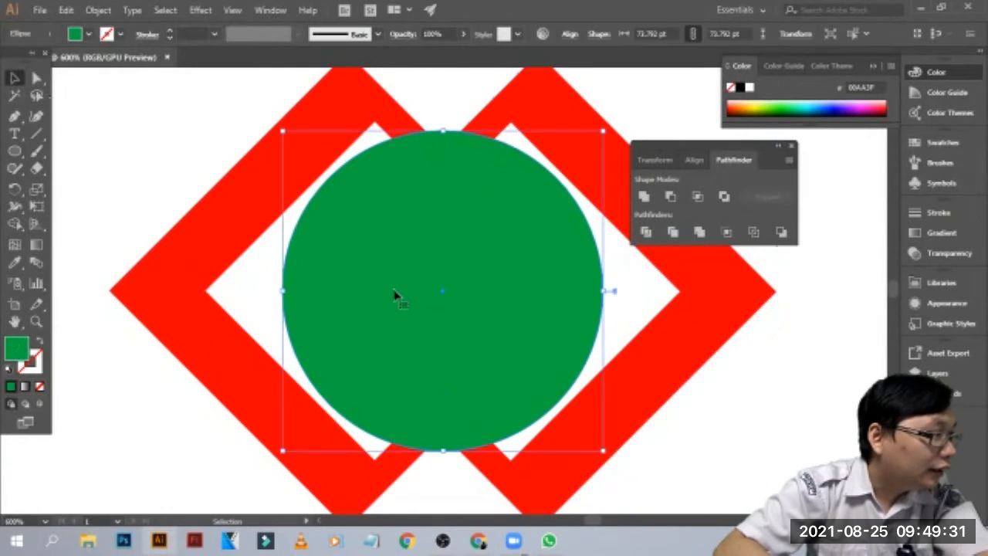
{"action": "left_click_drag", "start_coordinate": [284, 133], "coordinate": [249, 98]}
{"action": "mouse_move", "coordinate": [476, 223]}
{"action": "left_mouse_down"}
{"action": "mouse_move", "coordinate": [463, 206]}
{"action": "mouse_move", "coordinate": [469, 216]}
{"action": "left_mouse_up"}
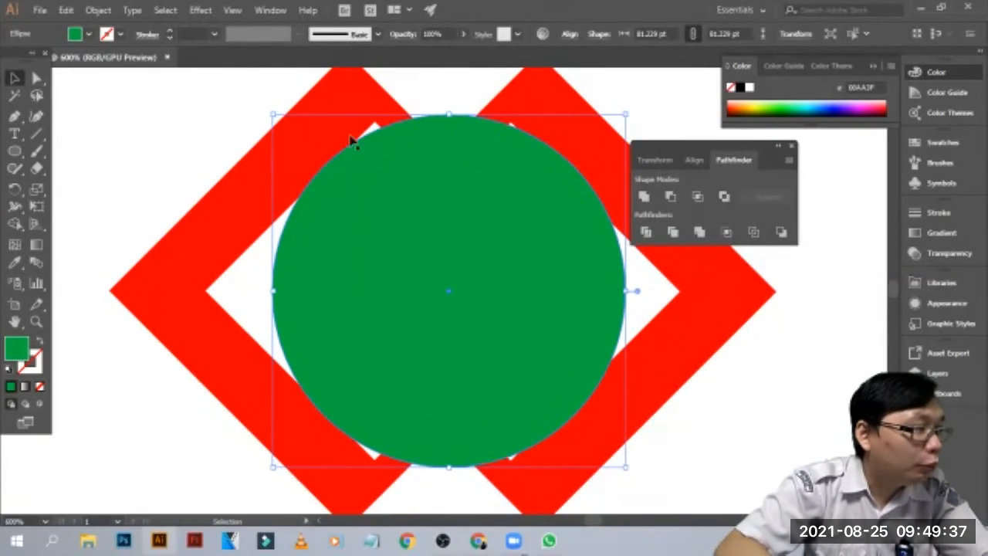
{"action": "left_click_drag", "start_coordinate": [274, 115], "coordinate": [245, 102]}
{"action": "mouse_move", "coordinate": [421, 177]}
{"action": "left_mouse_down"}
{"action": "mouse_move", "coordinate": [447, 199]}
{"action": "mouse_move", "coordinate": [421, 183]}
{"action": "left_mouse_up"}
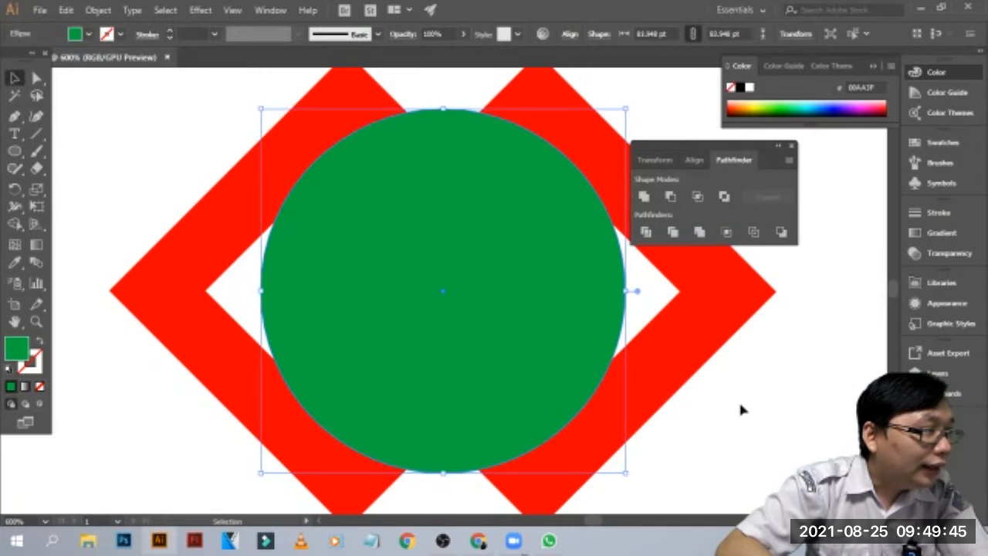
{"action": "left_click", "coordinate": [741, 418]}
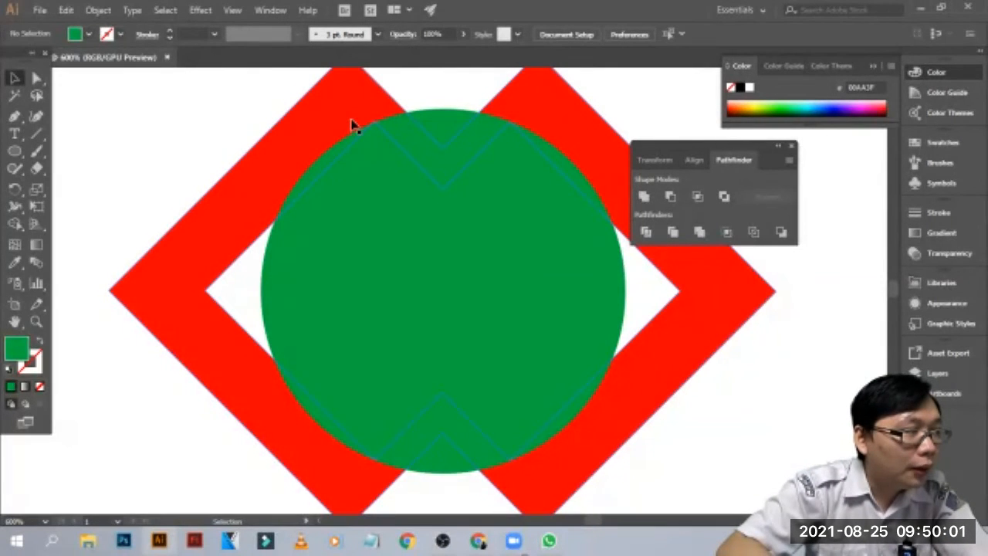
- Apply the Intersect shape mode to the enlarged green circle and the red frame and undo it
{"action": "key", "text": "ctrl+a"}
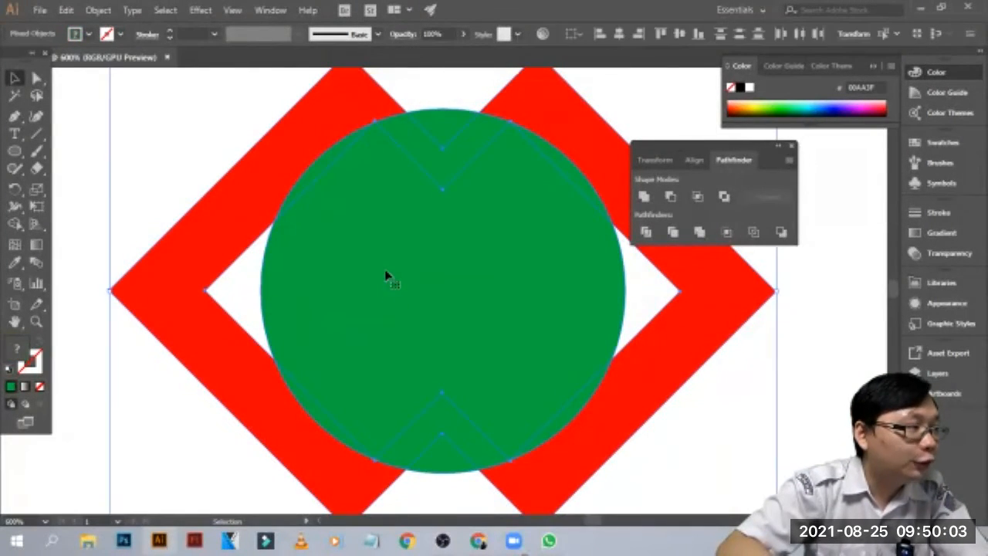
{"action": "left_click", "coordinate": [696, 196]}
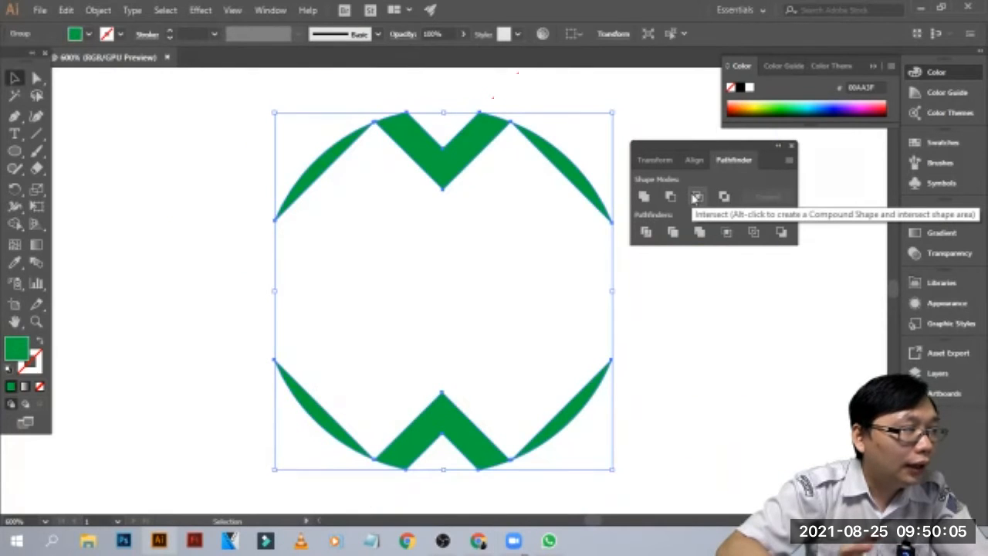
{"action": "left_click", "coordinate": [680, 407]}
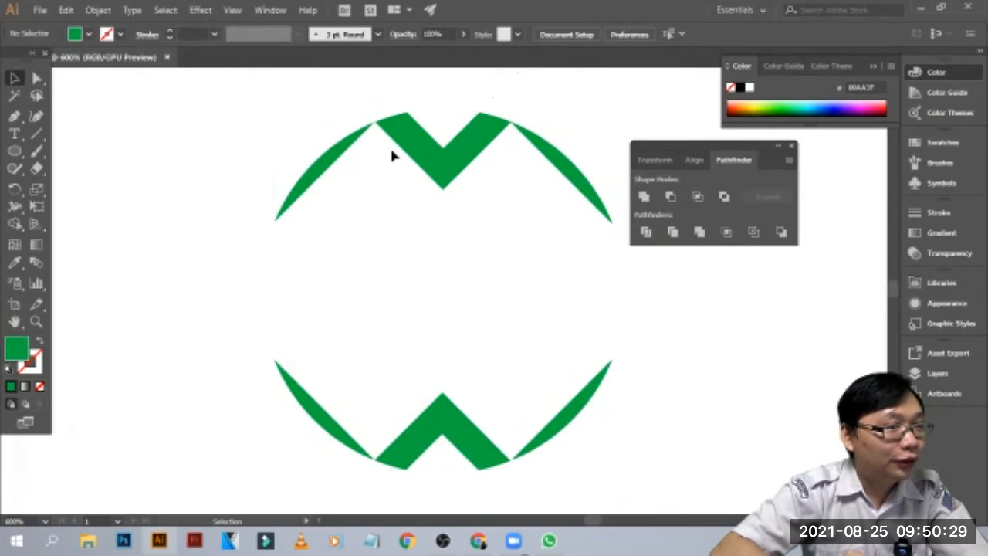
{"action": "key", "text": "ctrl+z"}
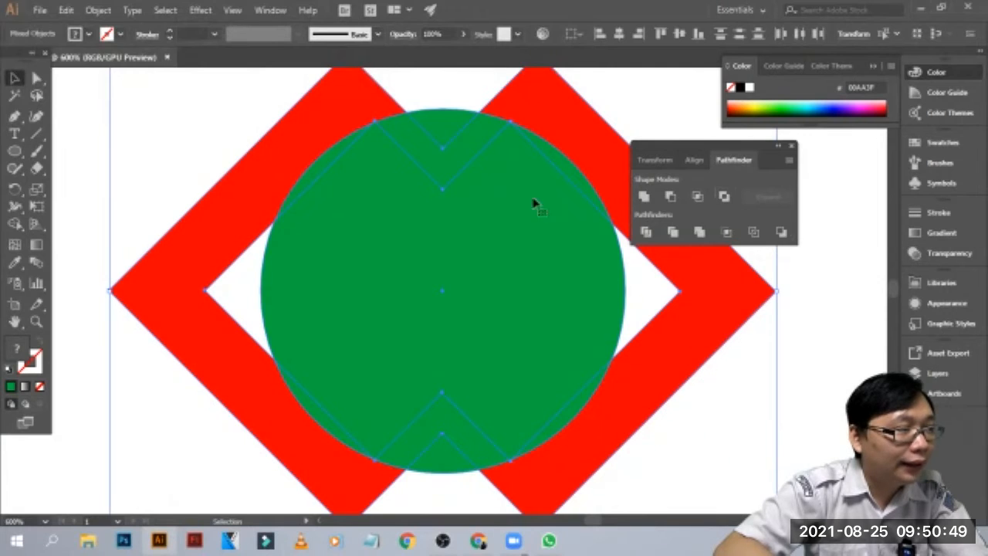
- Combine the enlarged green circle and the red frame with the Pathfinder's Exclude mode
{"action": "left_click", "coordinate": [726, 197]}
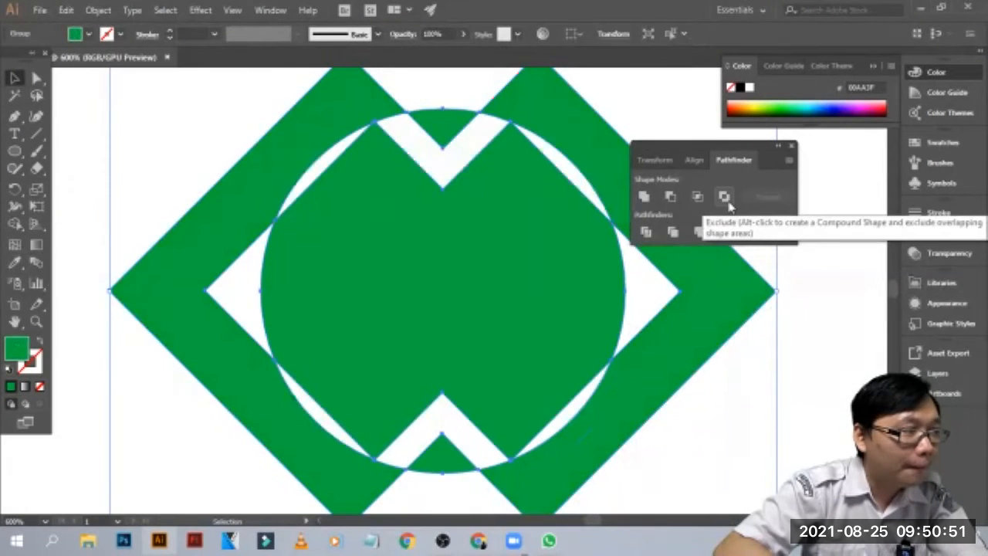
{"action": "left_click", "coordinate": [799, 344]}
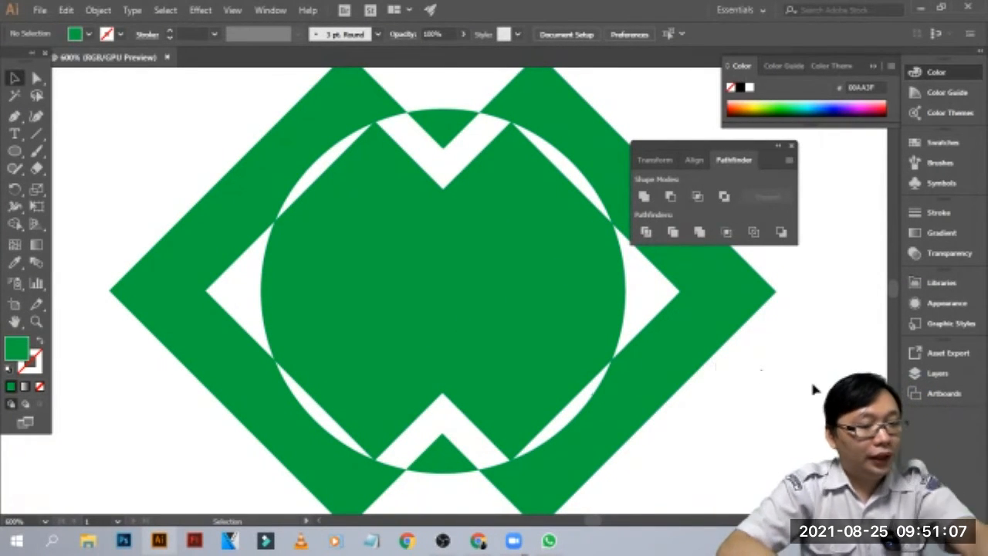
- Undo the Exclude operation and combine the green circle and red frame with the Pathfinder's Intersect mode instead
{"action": "key", "text": "ctrl+minus"}
{"action": "key", "text": "ctrl+minus"}
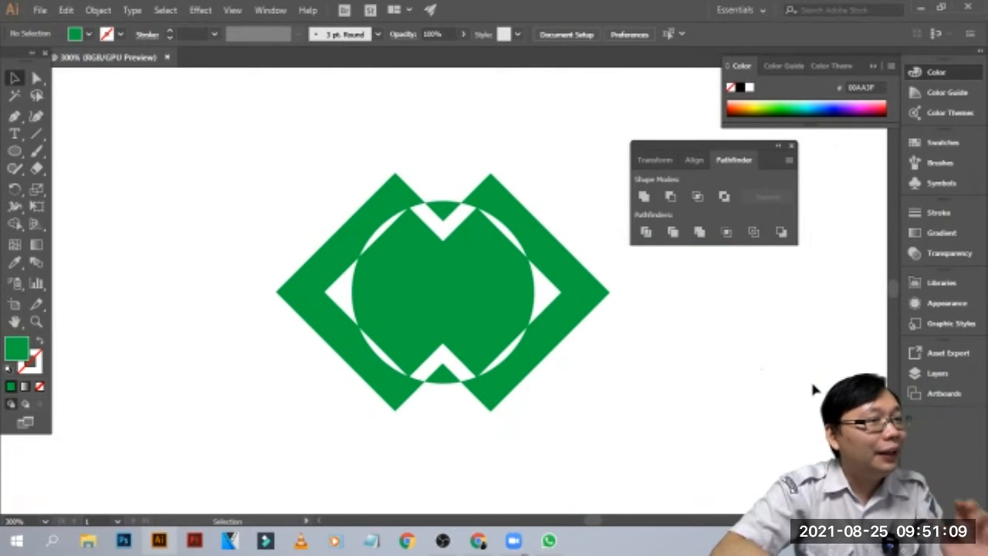
{"action": "key", "text": "ctrl+z"}
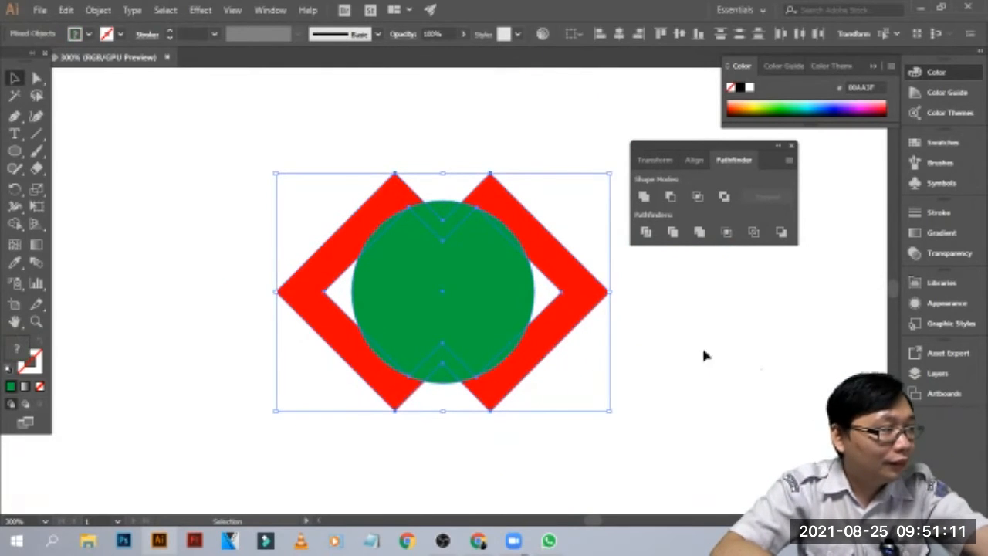
{"action": "left_click", "coordinate": [697, 196]}
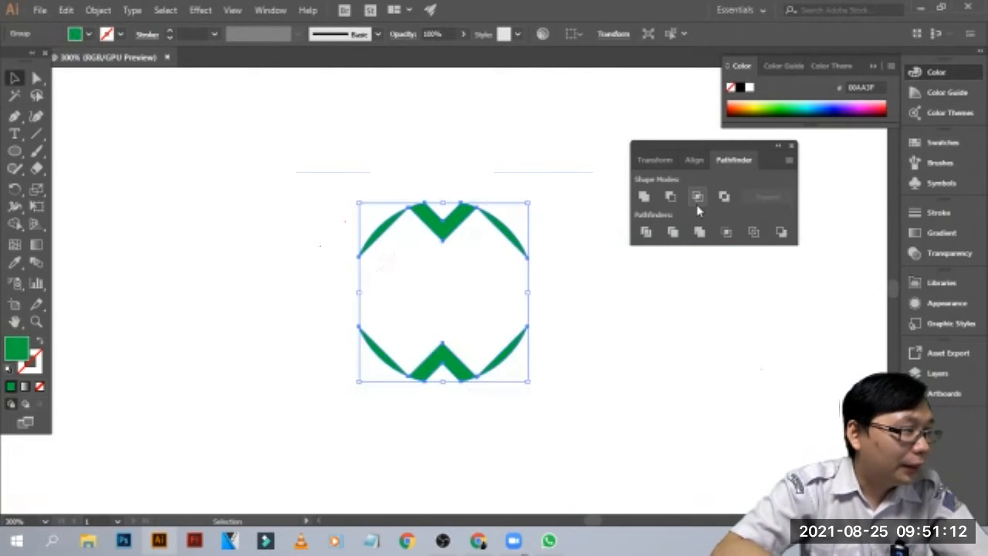
{"action": "left_click", "coordinate": [644, 342]}
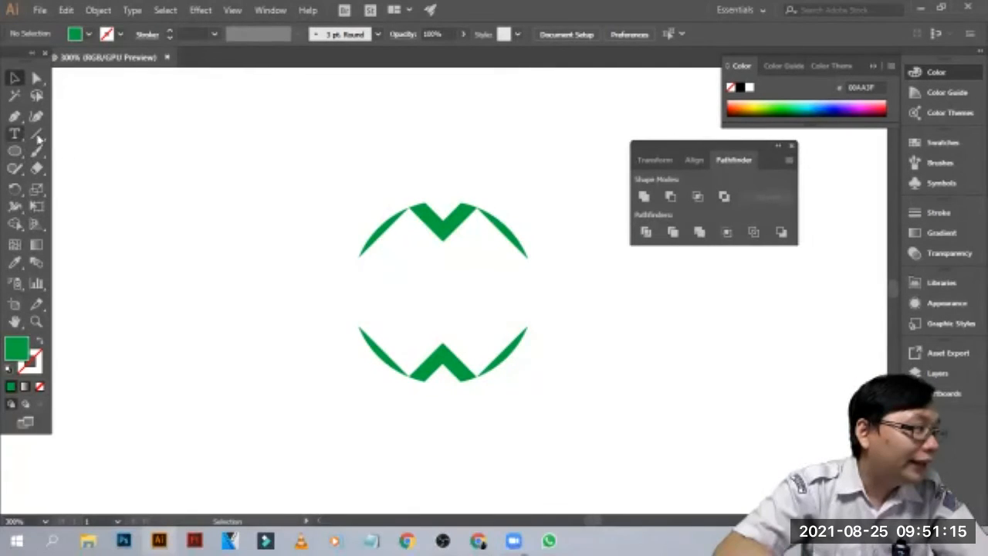
- Add the text MULTIMEDIA in 12 pt Myriad Pro between the upper and lower green arcs
{"action": "left_click", "coordinate": [301, 292]}
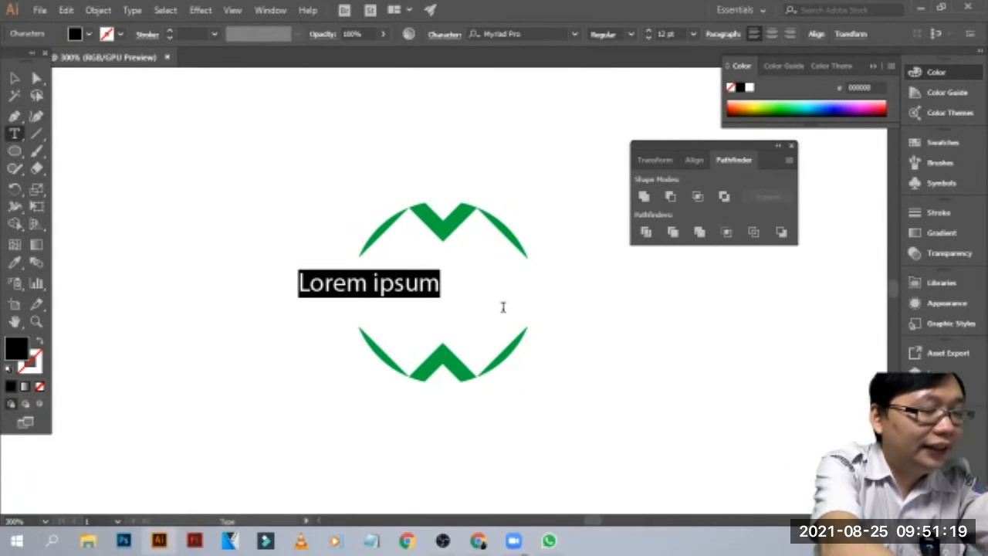
{"action": "type", "text": "Me"}
{"action": "key", "text": "BackSpace"}
{"action": "type", "text": "ULTIMEDIA"}
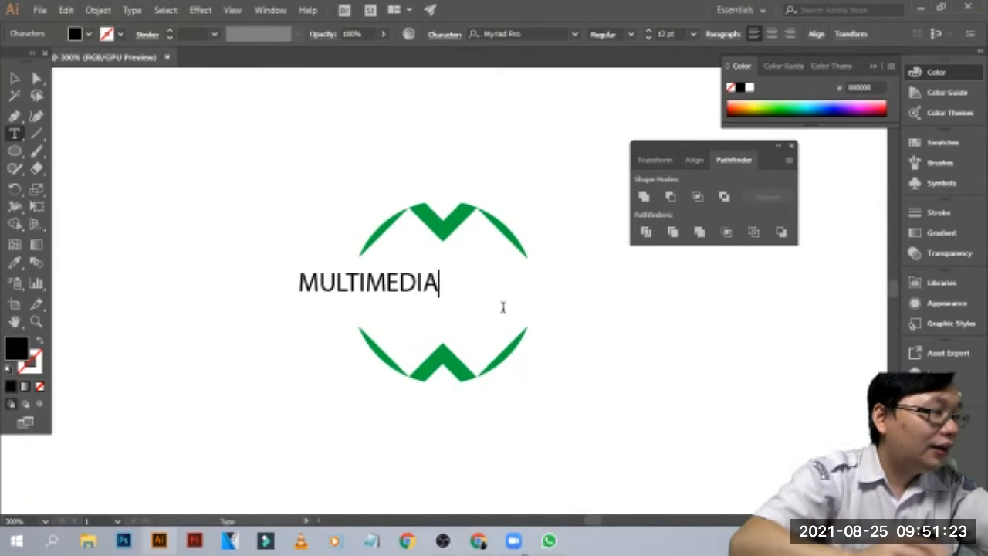
- Enlarge the MULTIMEDIA text to about 29.5 pt and position it across the gap between the green arcs
{"action": "key", "text": "Escape"}
{"action": "left_click_drag", "start_coordinate": [438, 297], "coordinate": [600, 348]}
{"action": "mouse_move", "coordinate": [529, 313]}
{"action": "left_mouse_down"}
{"action": "mouse_move", "coordinate": [532, 286]}
{"action": "mouse_move", "coordinate": [522, 301]}
{"action": "left_mouse_up"}
{"action": "left_click", "coordinate": [567, 192]}
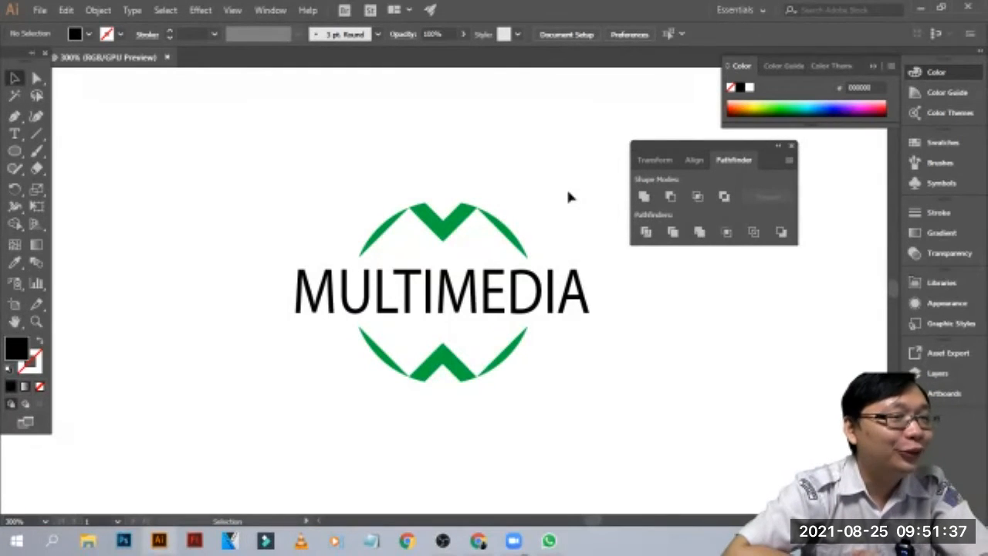
{"action": "left_click_drag", "start_coordinate": [547, 301], "coordinate": [528, 284]}
- Group the MULTIMEDIA text with the green intersected shapes
{"action": "left_click_drag", "start_coordinate": [259, 162], "coordinate": [567, 435]}
{"action": "right_click", "coordinate": [507, 318]}
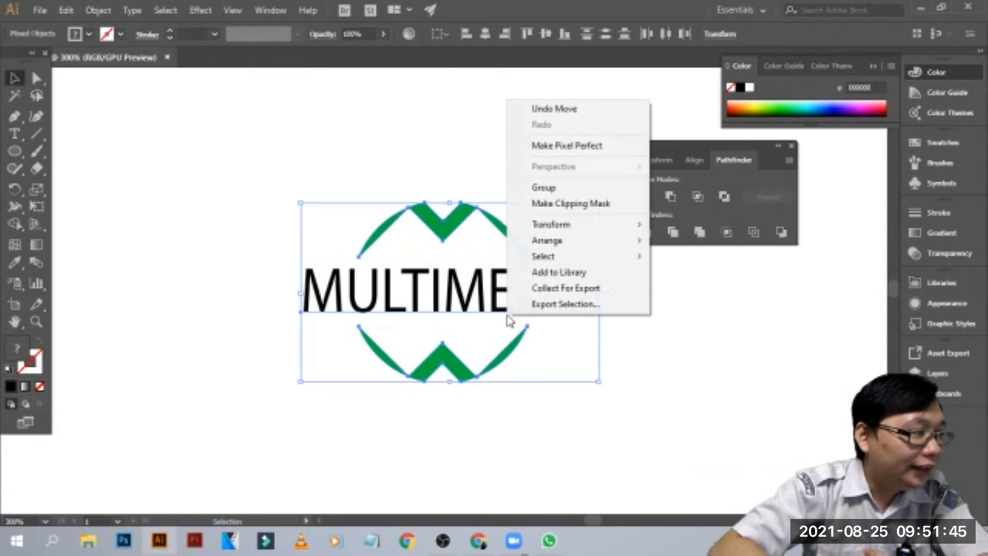
{"action": "left_click", "coordinate": [531, 190]}
{"action": "left_click", "coordinate": [710, 397]}
- Move the grouped logo around the canvas as one unit and leave it in the lower right area
{"action": "left_click", "coordinate": [515, 365]}
{"action": "left_click_drag", "start_coordinate": [516, 365], "coordinate": [634, 398]}
{"action": "left_click_drag", "start_coordinate": [491, 225], "coordinate": [382, 207]}
{"action": "left_click", "coordinate": [531, 222]}
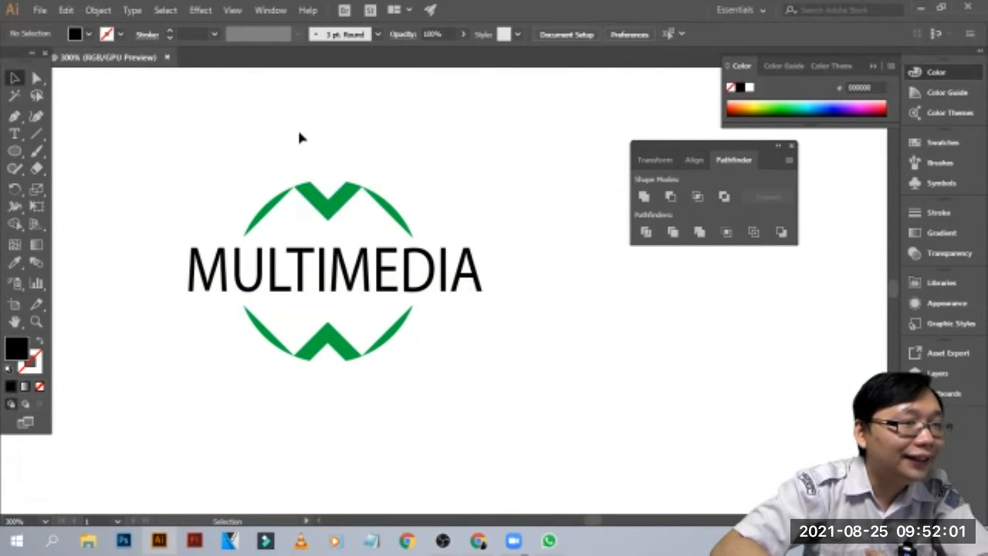
{"action": "left_click_drag", "start_coordinate": [490, 145], "coordinate": [188, 399]}
{"action": "left_click", "coordinate": [476, 167]}
{"action": "left_click_drag", "start_coordinate": [394, 277], "coordinate": [592, 376]}
{"action": "key", "text": "shift+Right"}
{"action": "key", "text": "shift+Right"}
{"action": "key", "text": "shift+Right"}
{"action": "key", "text": "shift+Right"}
{"action": "key", "text": "shift+Right"}
{"action": "key", "text": "shift+Right"}
{"action": "left_click", "coordinate": [598, 415]}
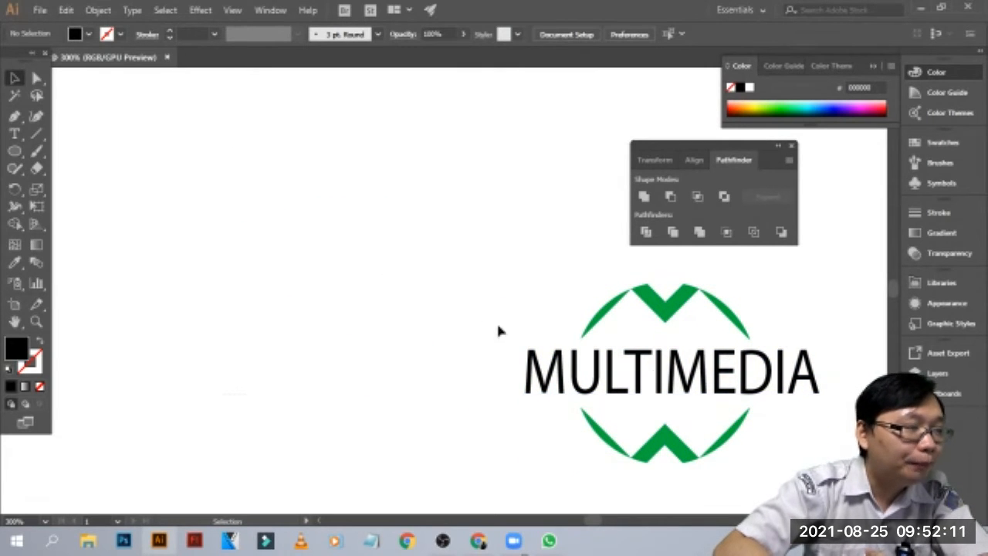
{"action": "left_click_drag", "start_coordinate": [699, 378], "coordinate": [658, 364]}
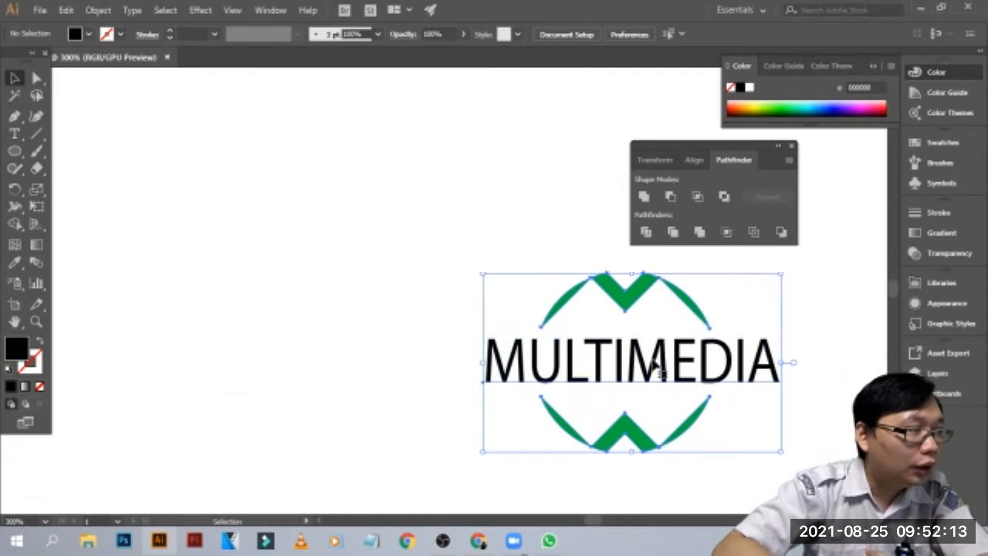
- Ungroup the logo and move the MULTIMEDIA text away from the green shapes to the canvas's upper left
{"action": "right_click", "coordinate": [659, 366]}
{"action": "left_click", "coordinate": [477, 183]}
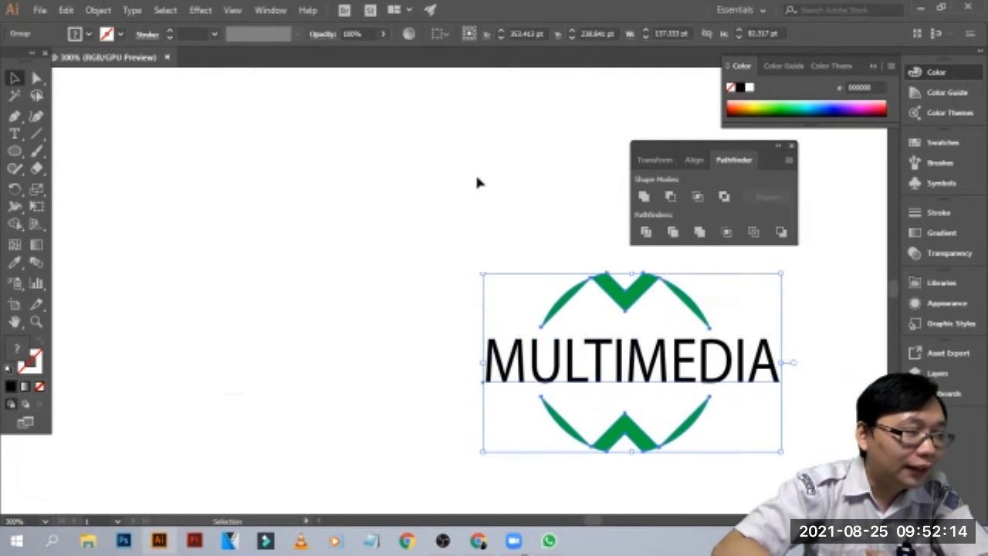
{"action": "left_click", "coordinate": [630, 349]}
{"action": "right_click", "coordinate": [630, 349]}
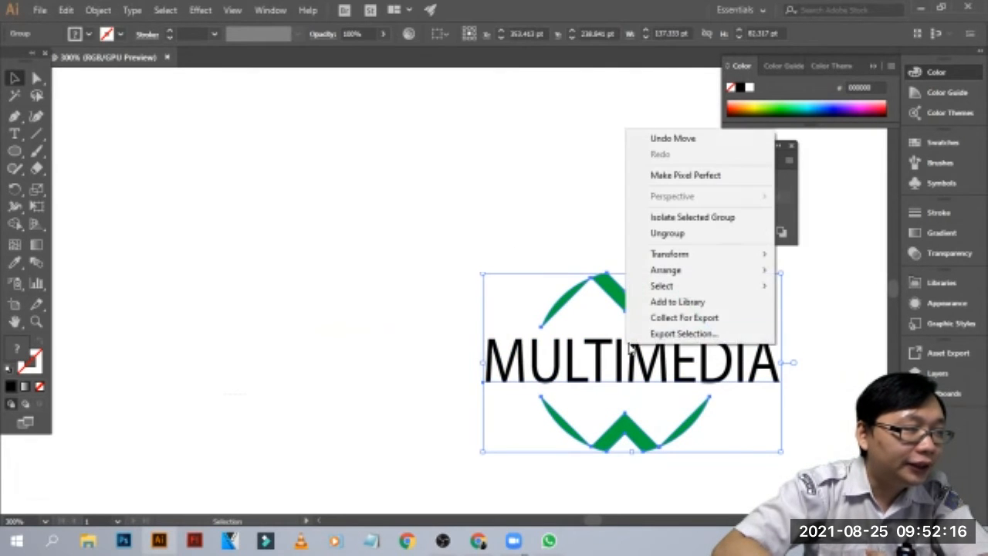
{"action": "left_click", "coordinate": [664, 233]}
{"action": "left_click", "coordinate": [567, 339]}
{"action": "left_click_drag", "start_coordinate": [567, 339], "coordinate": [191, 162]}
- Shift the green shapes slightly left and place the MULTIMEDIA text back across the gap between them
{"action": "left_click", "coordinate": [649, 341]}
{"action": "left_click_drag", "start_coordinate": [640, 304], "coordinate": [574, 293]}
{"action": "left_click", "coordinate": [388, 305]}
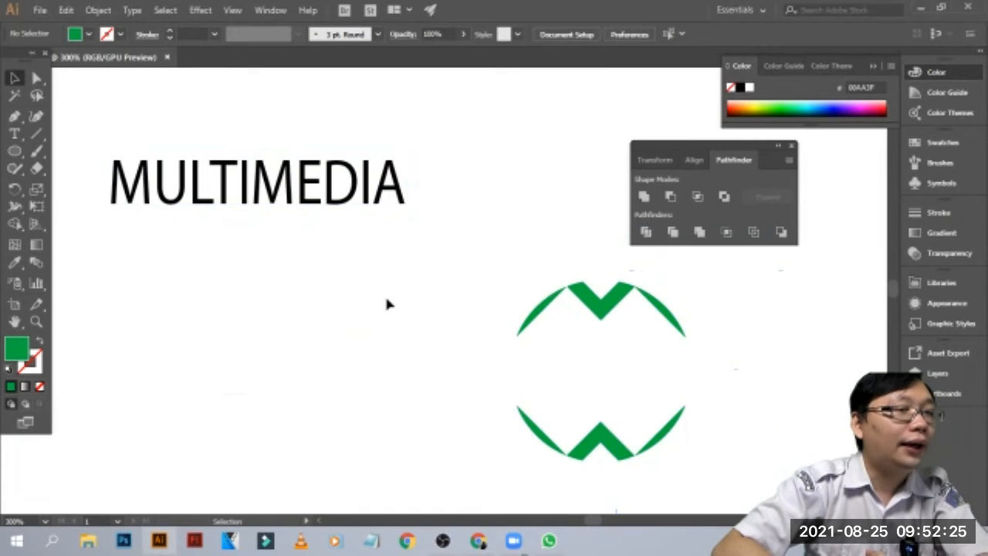
{"action": "left_click", "coordinate": [301, 202]}
{"action": "left_click_drag", "start_coordinate": [327, 216], "coordinate": [621, 388]}
{"action": "left_click", "coordinate": [483, 251]}
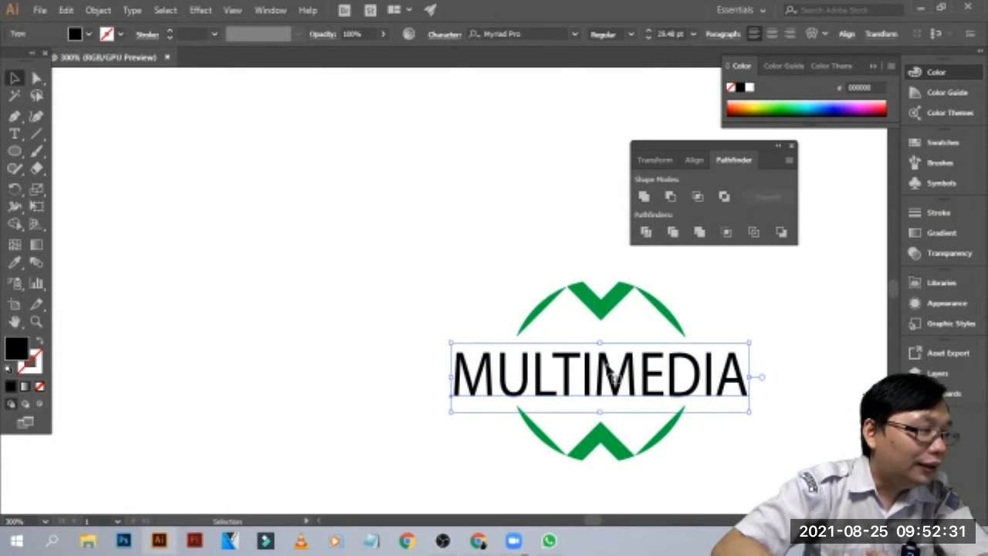
{"action": "left_click", "coordinate": [91, 143]}
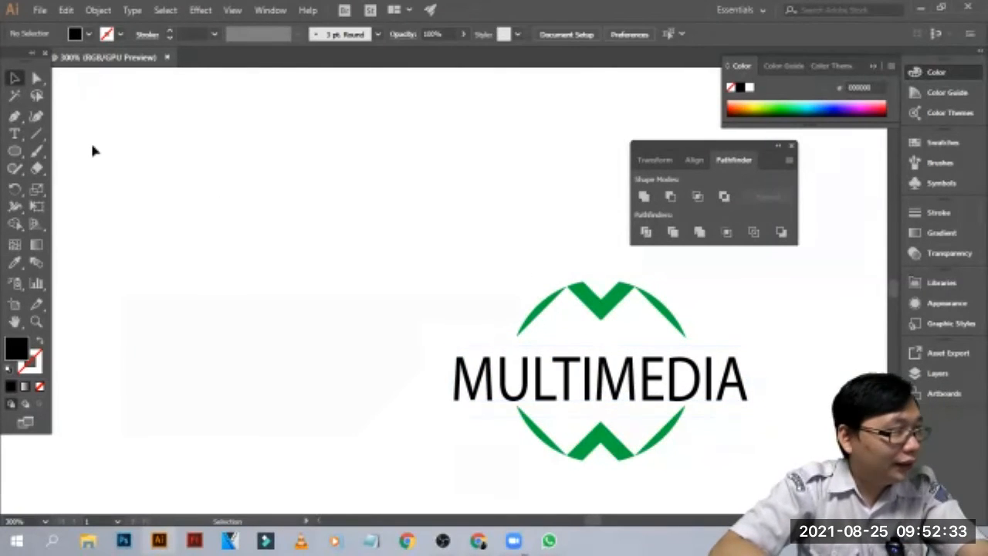
- Add a separate text object reading SMEKLI in the empty area above and left of the logo
{"action": "left_click", "coordinate": [14, 132]}
{"action": "left_click", "coordinate": [370, 262]}
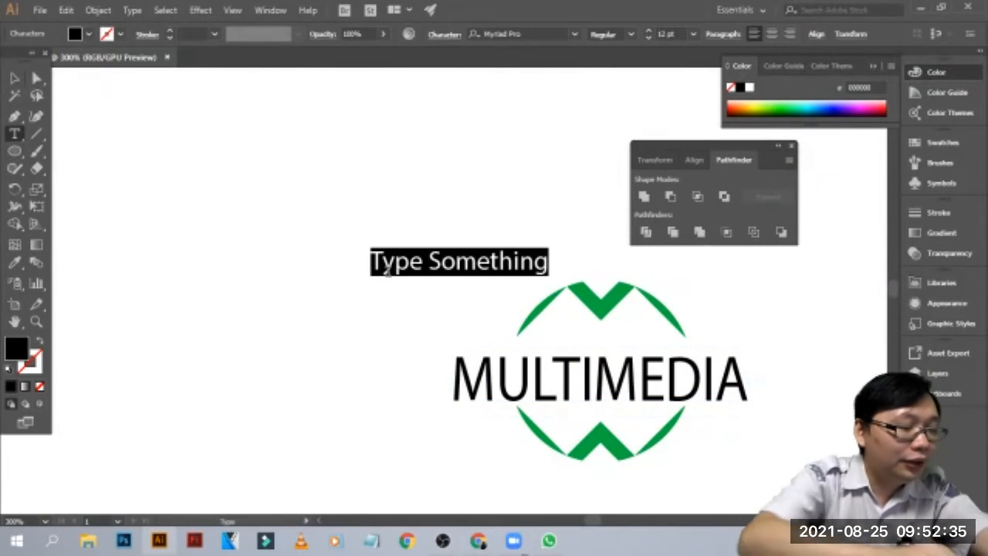
{"action": "type", "text": "SMEKLI"}
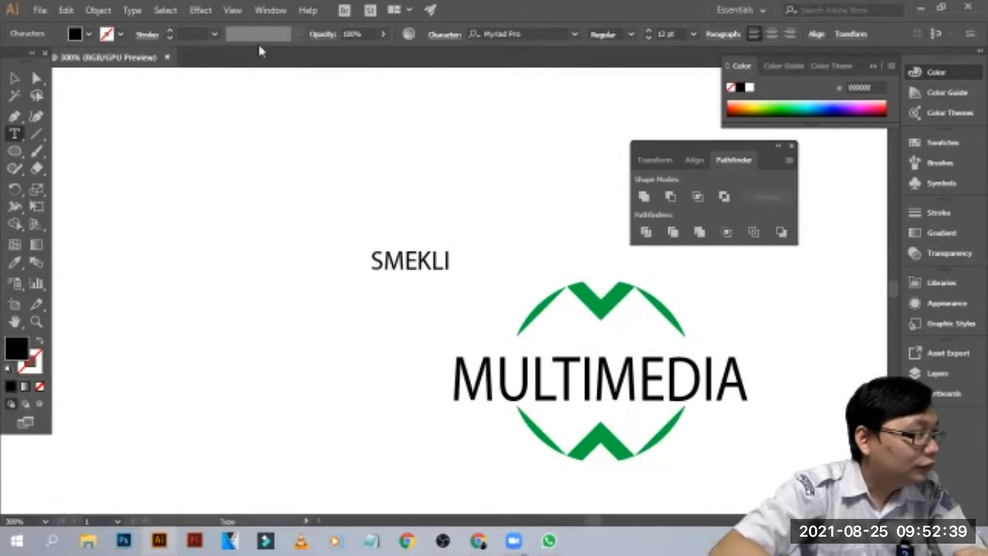
- Set the whole SMEKLI text in the font OCR A Std
{"action": "left_click", "coordinate": [574, 35]}
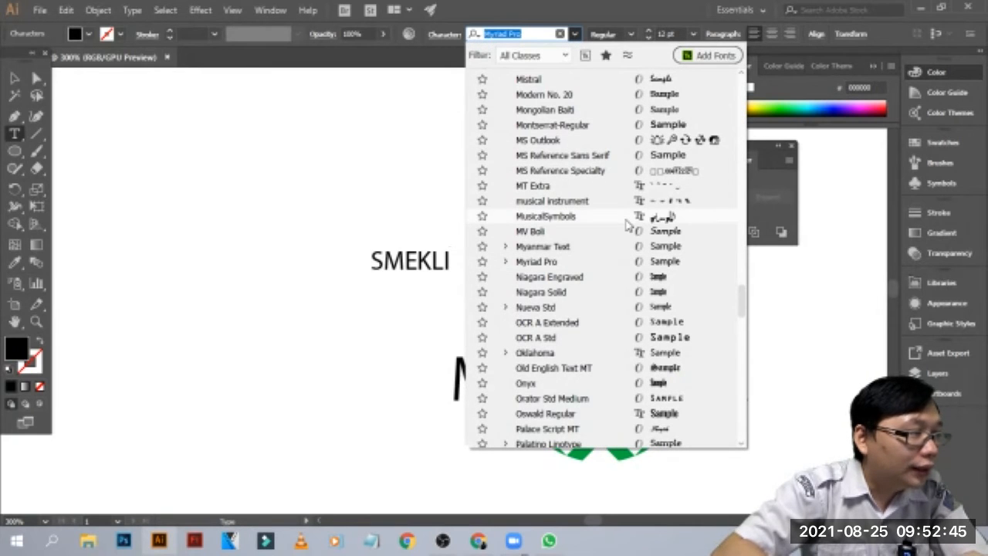
{"action": "left_click", "coordinate": [674, 384]}
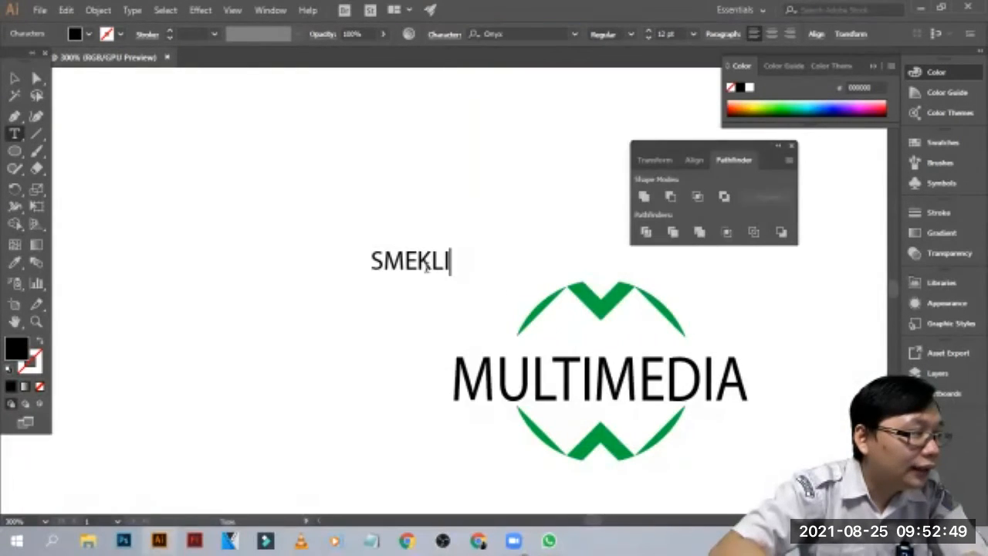
{"action": "mouse_move", "coordinate": [456, 262]}
{"action": "left_mouse_down"}
{"action": "mouse_move", "coordinate": [371, 261]}
{"action": "mouse_move", "coordinate": [452, 268]}
{"action": "left_mouse_up"}
{"action": "key", "text": "ctrl+a"}
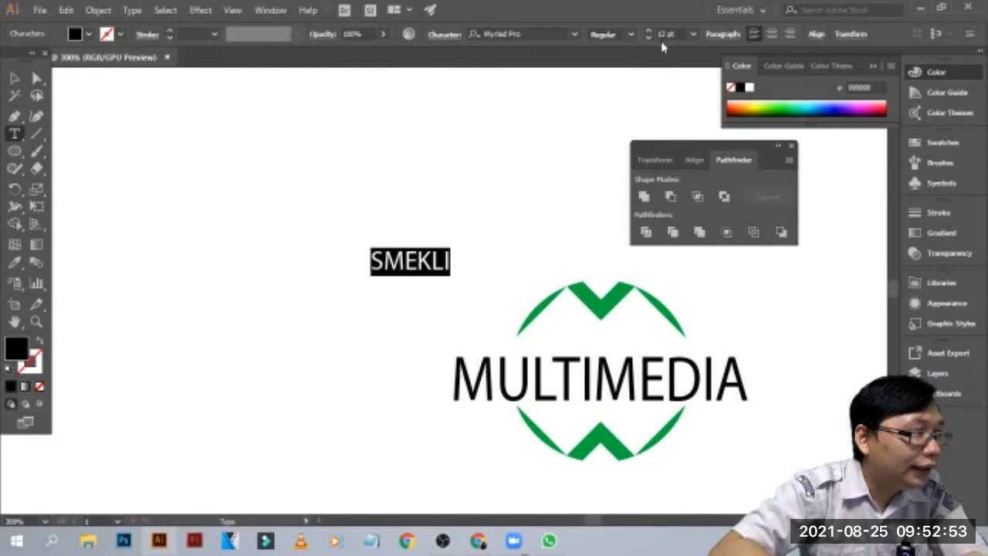
{"action": "left_click", "coordinate": [574, 34]}
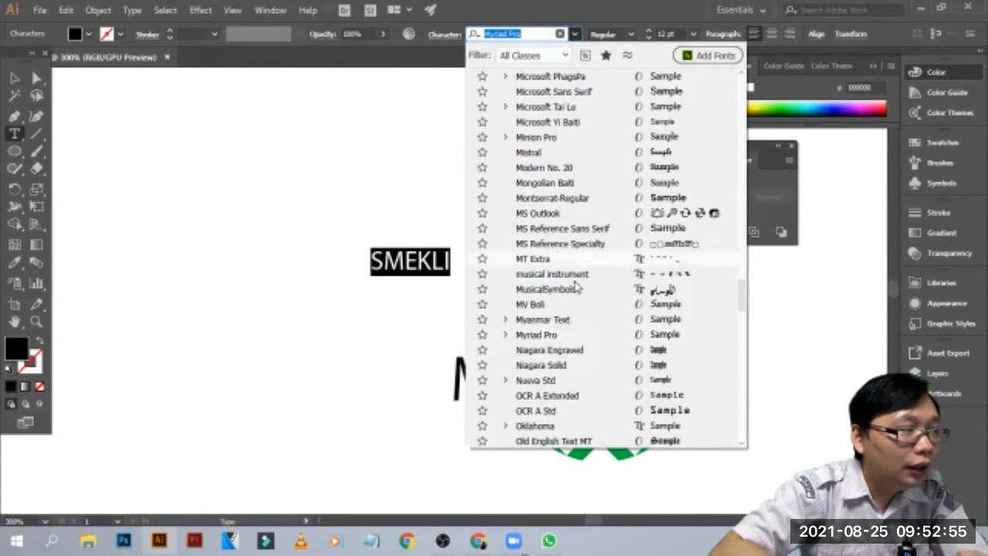
{"action": "scroll", "coordinate": [571, 340], "scroll_direction": "down", "scroll_amount": 2}
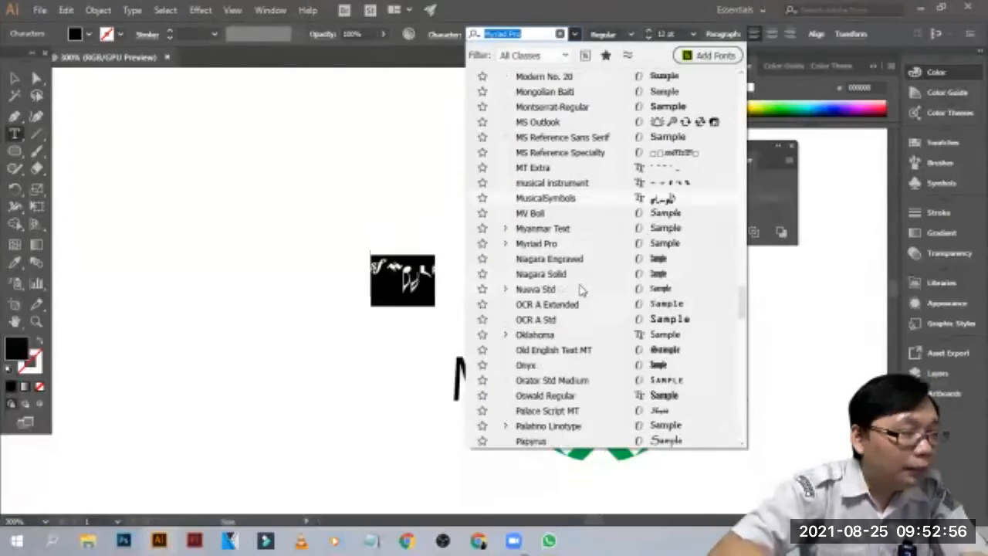
{"action": "left_click", "coordinate": [659, 320]}
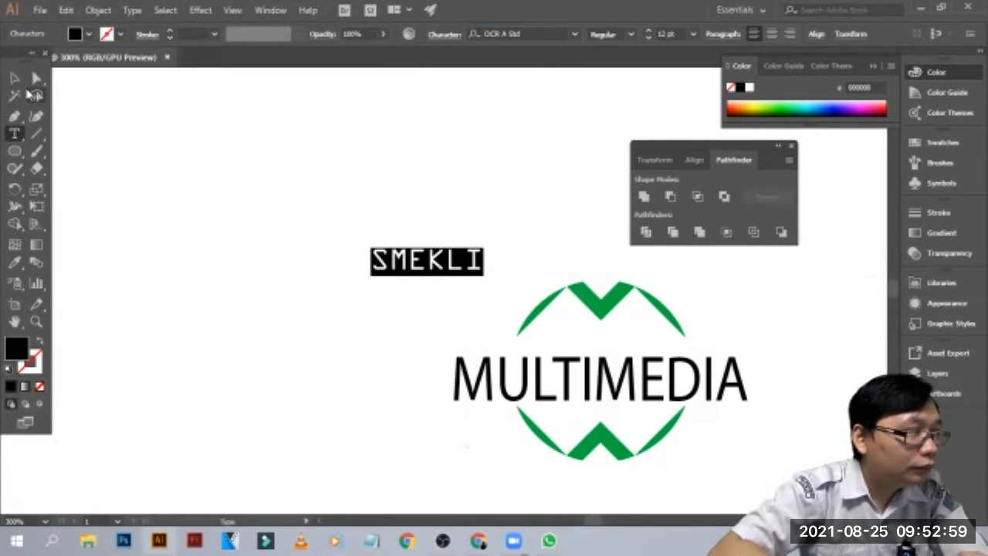
- Shrink the SMEKLI text and position it centred just above MULTIMEDIA, below the green V shape
{"action": "left_click", "coordinate": [14, 78]}
{"action": "left_click_drag", "start_coordinate": [488, 244], "coordinate": [618, 344]}
{"action": "key", "text": "ctrl+shift+a"}
{"action": "left_click", "coordinate": [614, 345]}
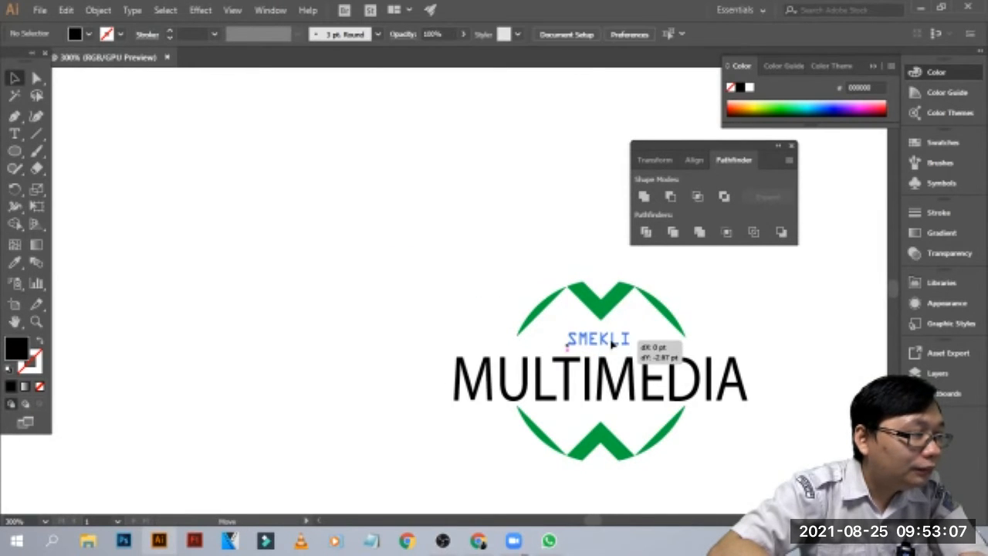
- Colour the SMEKLI text dark green from the colour spectrum and deselect it
{"action": "left_click", "coordinate": [743, 106]}
{"action": "left_click_drag", "start_coordinate": [769, 107], "coordinate": [782, 107]}
{"action": "left_click", "coordinate": [281, 164]}
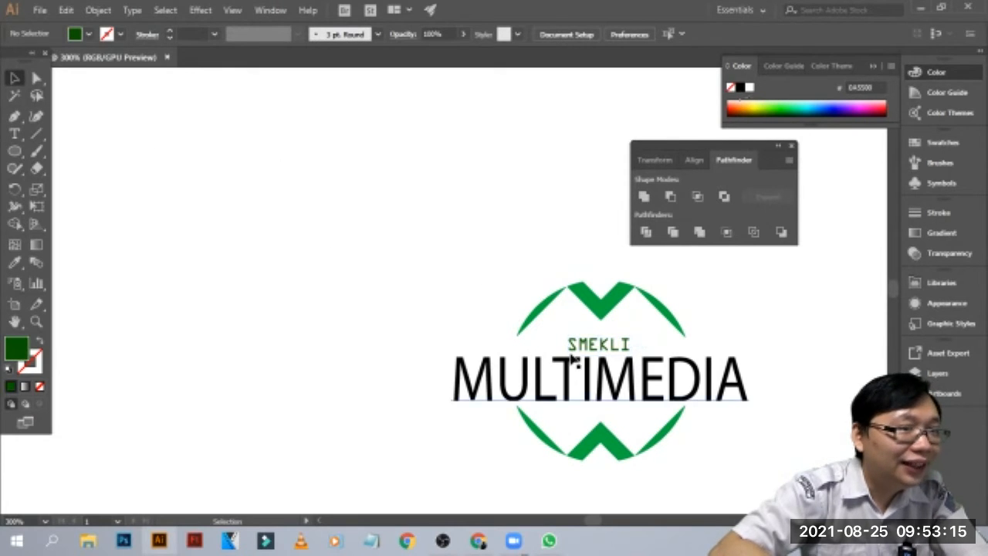
- Group the SMEKLI text, the MULTIMEDIA text and the green shapes, and move the logo further right
{"action": "left_click_drag", "start_coordinate": [385, 258], "coordinate": [760, 495]}
{"action": "right_click", "coordinate": [623, 378]}
{"action": "left_click", "coordinate": [677, 238]}
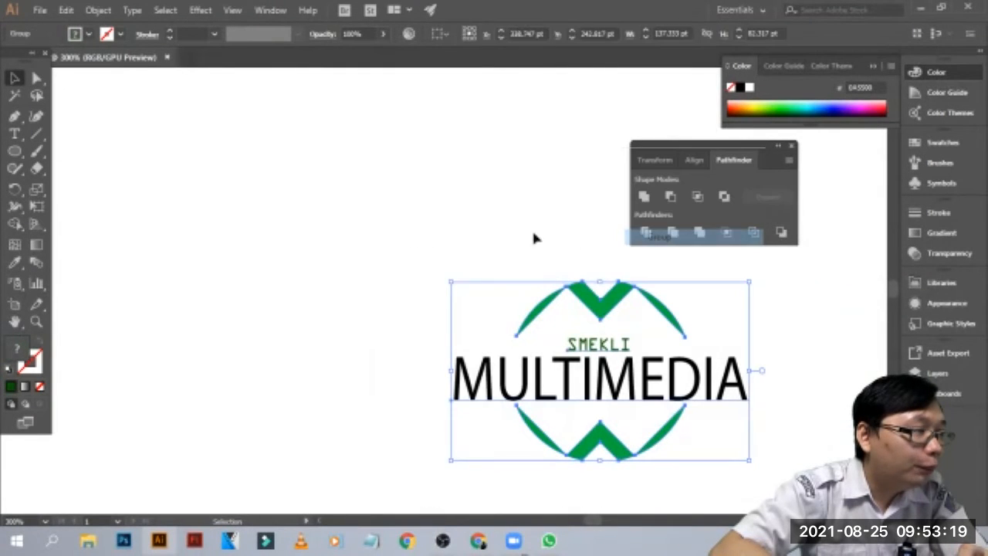
{"action": "left_click", "coordinate": [533, 237]}
{"action": "left_click_drag", "start_coordinate": [657, 348], "coordinate": [779, 394]}
{"action": "left_click", "coordinate": [192, 242]}
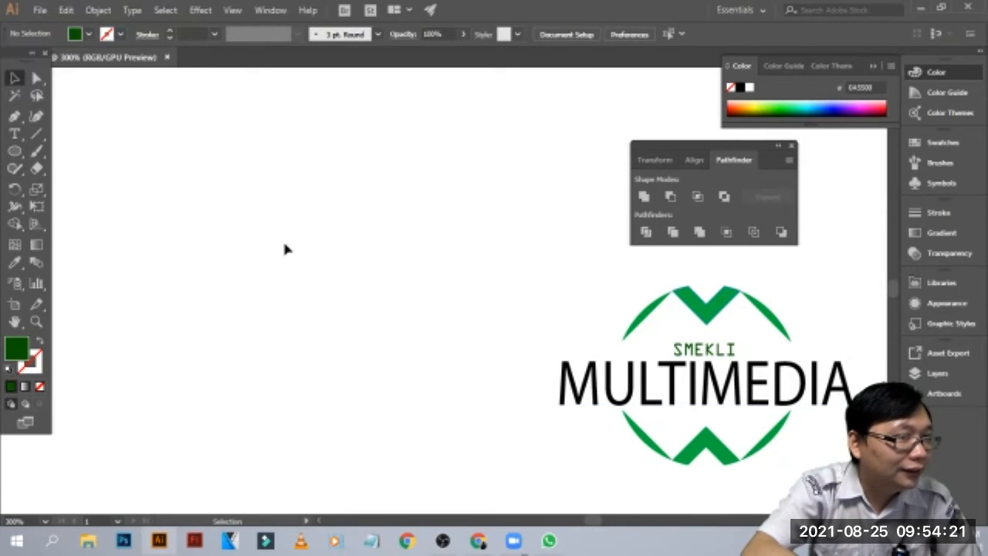
- Draw a dark green polygon about 65 pt wide in the canvas's upper left, varying its side count and settling on seven sides
{"action": "left_click_drag", "start_coordinate": [15, 151], "coordinate": [81, 205]}
{"action": "left_click_drag", "start_coordinate": [190, 174], "coordinate": [264, 178]}
{"action": "key", "text": "Up"}
{"action": "key", "text": "Down"}
{"action": "key", "text": "Down"}
{"action": "key", "text": "Down"}
{"action": "key", "text": "Down"}
{"action": "key", "text": "Up"}
{"action": "key", "text": "Up"}
{"action": "key", "text": "Up"}
{"action": "key", "text": "Up"}
{"action": "key", "text": "Up"}
{"action": "key", "text": "Down"}
{"action": "key", "text": "Down"}
{"action": "key", "text": "Down"}
{"action": "key", "text": "Down"}
{"action": "key", "text": "Down"}
{"action": "key", "text": "Up"}
{"action": "key", "text": "Up"}
{"action": "key", "text": "Down"}
{"action": "key", "text": "Down"}
{"action": "key", "text": "Up"}
{"action": "key", "text": "Up"}
{"action": "key", "text": "Up"}
{"action": "key", "text": "Up"}
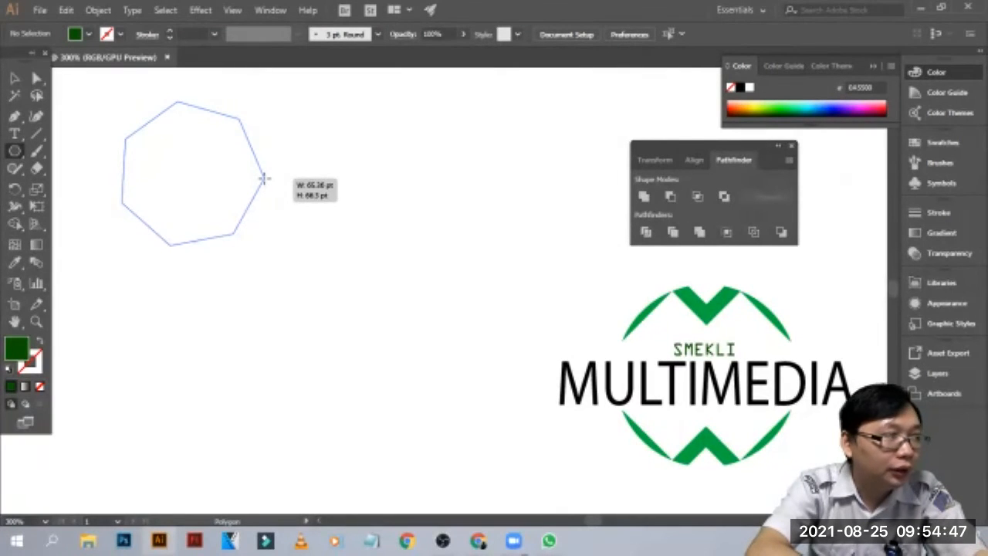
{"action": "key", "text": "Up"}
{"action": "left_click_drag", "start_coordinate": [264, 178], "coordinate": [284, 241]}
{"action": "key", "text": "Up"}
{"action": "key", "text": "Up"}
{"action": "key", "text": "Up"}
{"action": "key", "text": "Up"}
{"action": "key", "text": "Up"}
{"action": "key", "text": "Up"}
{"action": "key", "text": "Up"}
{"action": "key", "text": "Up"}
{"action": "key", "text": "Up"}
{"action": "key", "text": "Up"}
{"action": "key", "text": "Down"}
{"action": "key", "text": "Down"}
{"action": "key", "text": "Down"}
{"action": "key", "text": "Down"}
{"action": "key", "text": "Down"}
{"action": "key", "text": "Down"}
{"action": "key", "text": "Down"}
{"action": "key", "text": "Down"}
{"action": "key", "text": "Down"}
{"action": "key", "text": "Down"}
{"action": "key", "text": "Down"}
{"action": "key", "text": "Down"}
{"action": "key", "text": "Down"}
{"action": "key", "text": "Down"}
{"action": "key", "text": "Down"}
{"action": "key", "text": "Up"}
{"action": "key", "text": "Up"}
{"action": "key", "text": "Up"}
{"action": "key", "text": "Up"}
{"action": "key", "text": "v"}
{"action": "left_click", "coordinate": [335, 218]}
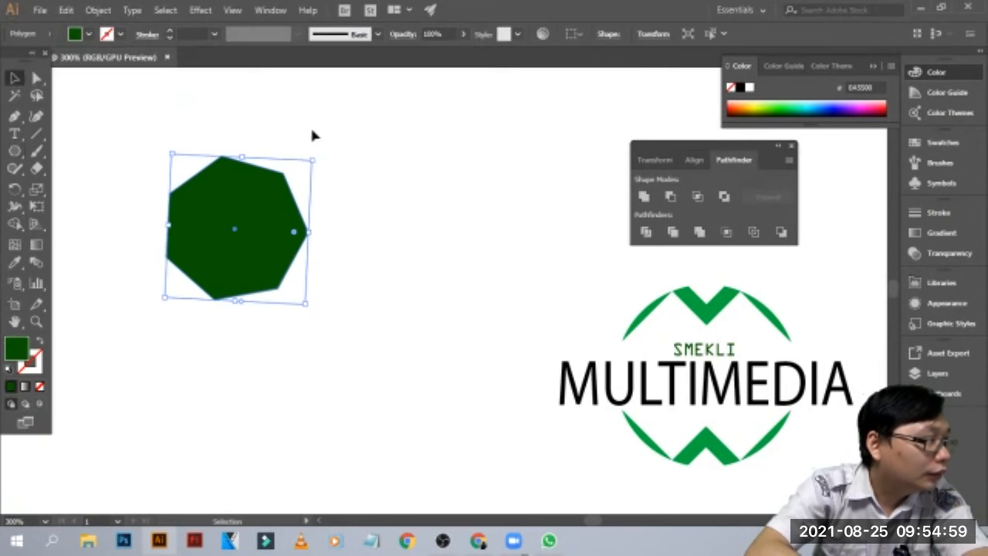
- Rotate the seven-sided polygon freehand, first by its bounding box and again with the Rotate tool
{"action": "left_click_drag", "start_coordinate": [315, 154], "coordinate": [339, 196]}
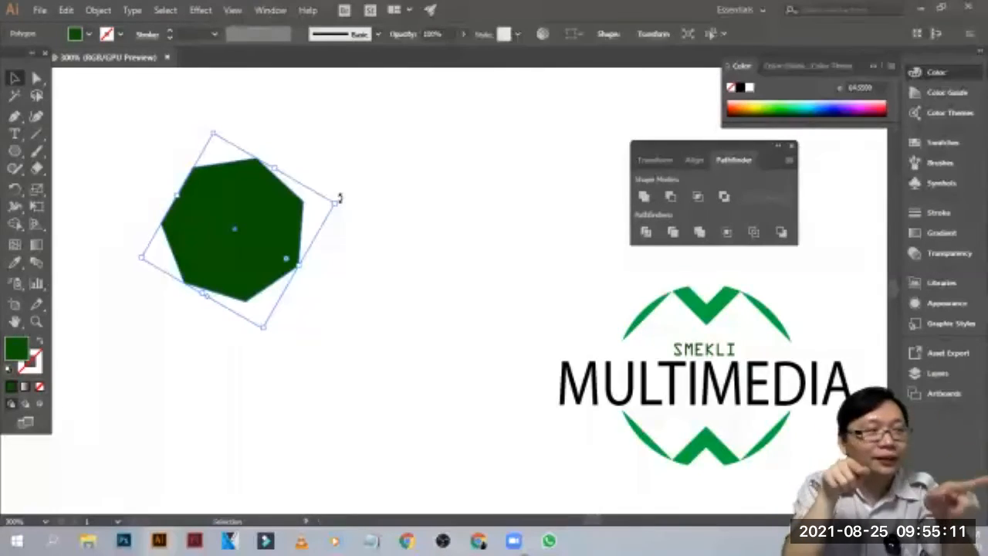
{"action": "left_click_drag", "start_coordinate": [340, 198], "coordinate": [364, 239]}
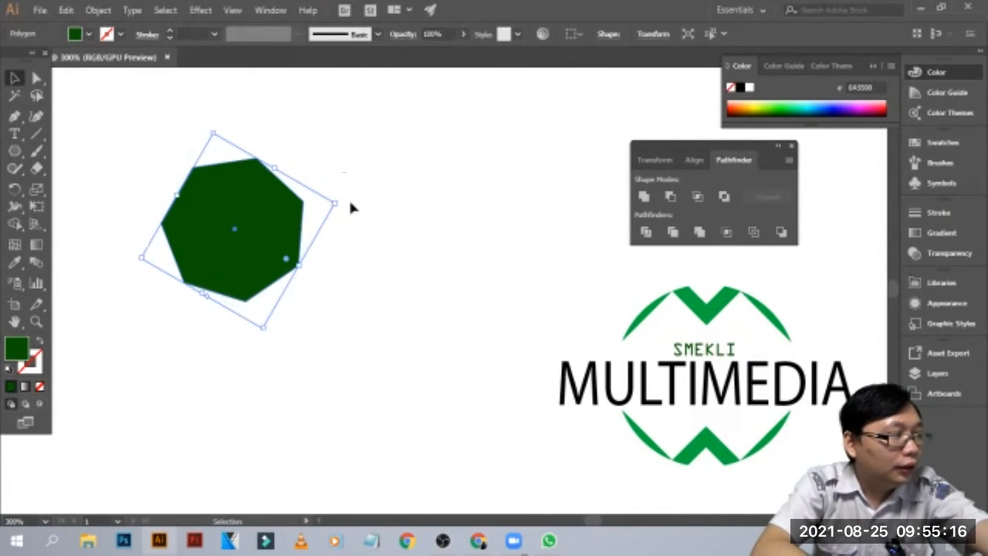
{"action": "left_click", "coordinate": [15, 191]}
{"action": "left_click_drag", "start_coordinate": [301, 182], "coordinate": [533, 181]}
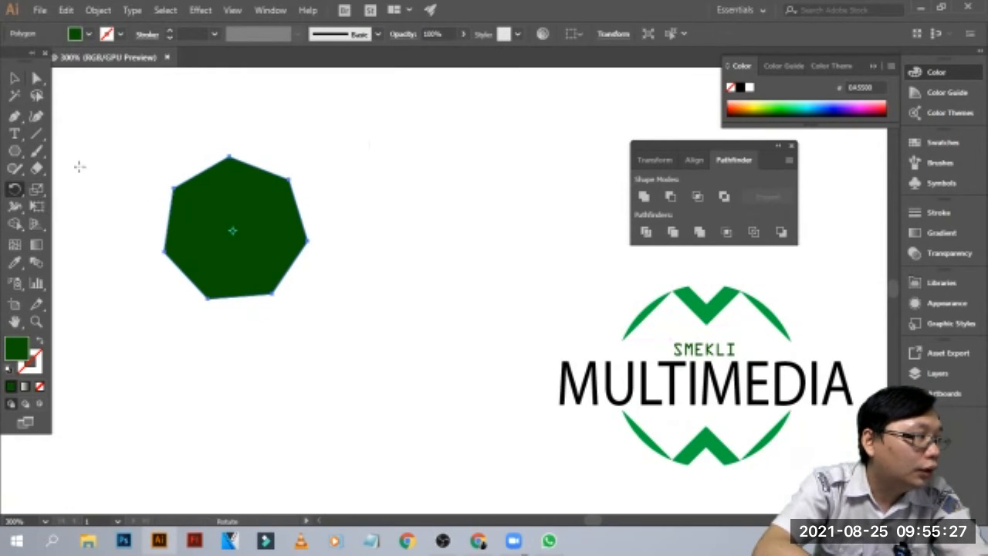
- Rotate the seven-sided polygon upright by its bounding box, with one corner pointing up and a level base, and deselect it
{"action": "left_click", "coordinate": [14, 78]}
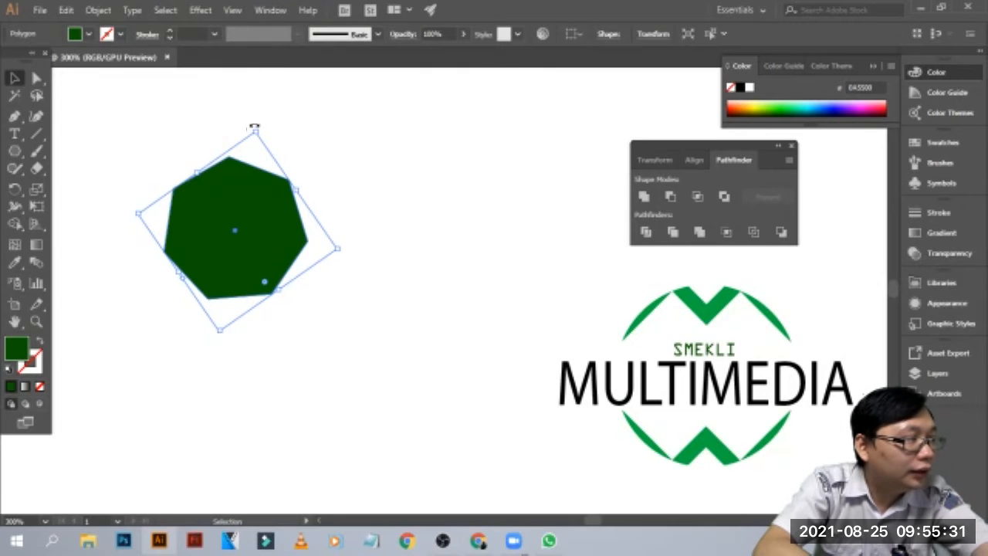
{"action": "left_click_drag", "start_coordinate": [255, 125], "coordinate": [327, 194]}
{"action": "left_click_drag", "start_coordinate": [326, 202], "coordinate": [350, 198]}
{"action": "left_click", "coordinate": [320, 213]}
{"action": "left_click", "coordinate": [307, 224]}
{"action": "left_click", "coordinate": [402, 187]}
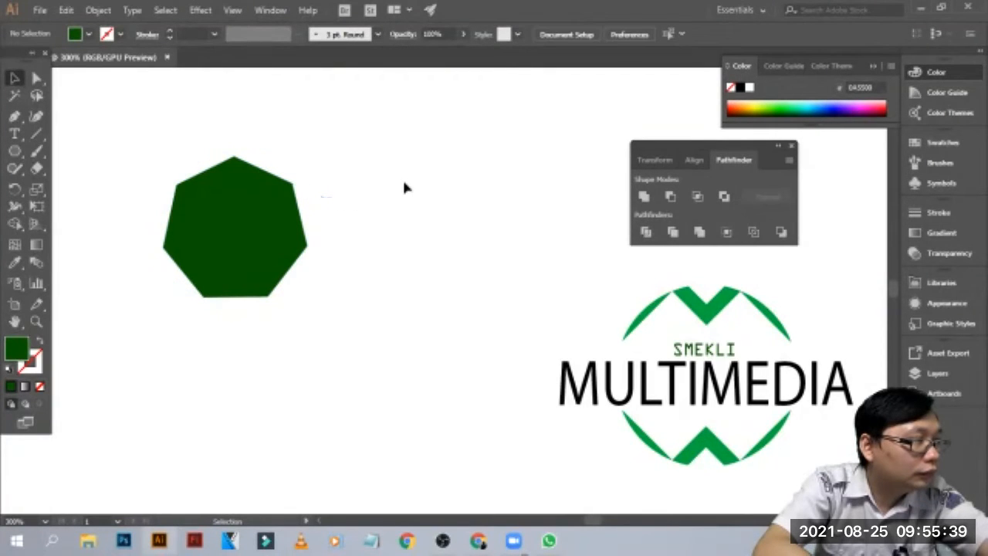
- Draw a five-pointed star to the right of the heptagon, move it lower and recolor it olive
{"action": "left_click", "coordinate": [278, 235]}
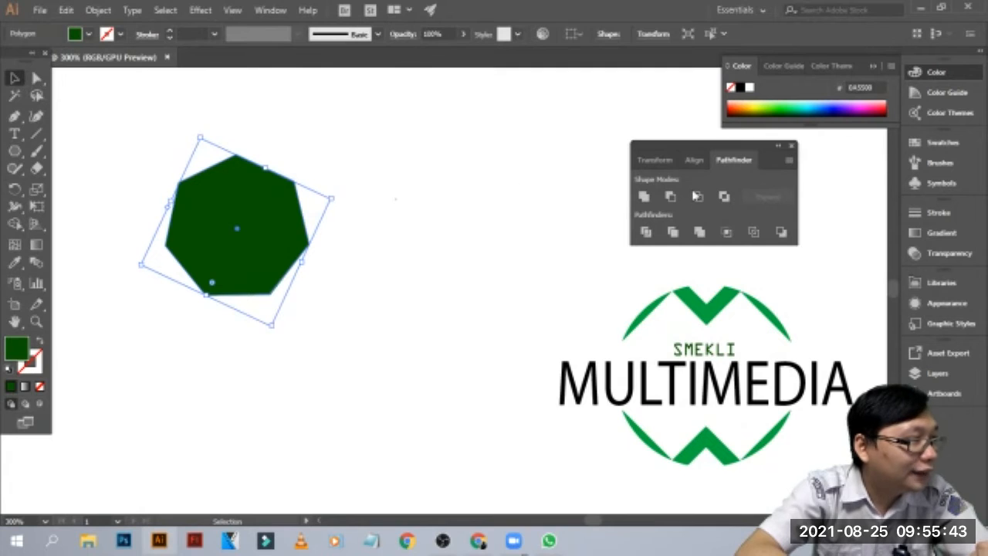
{"action": "left_click", "coordinate": [353, 216]}
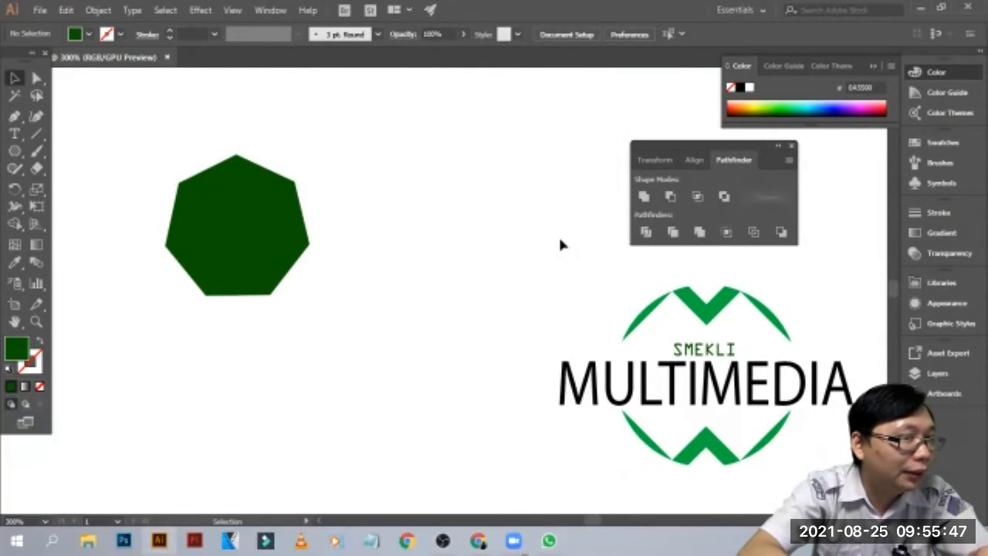
{"action": "left_click", "coordinate": [14, 153]}
{"action": "left_click", "coordinate": [75, 220]}
{"action": "left_click_drag", "start_coordinate": [498, 135], "coordinate": [473, 174]}
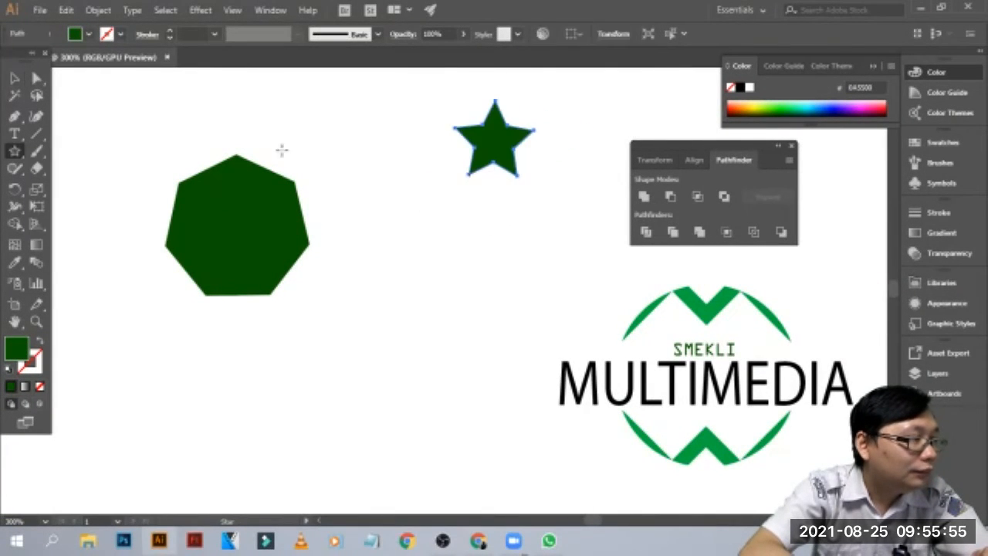
{"action": "key", "text": "v"}
{"action": "left_click_drag", "start_coordinate": [502, 145], "coordinate": [459, 230]}
{"action": "left_click_drag", "start_coordinate": [769, 107], "coordinate": [761, 104]}
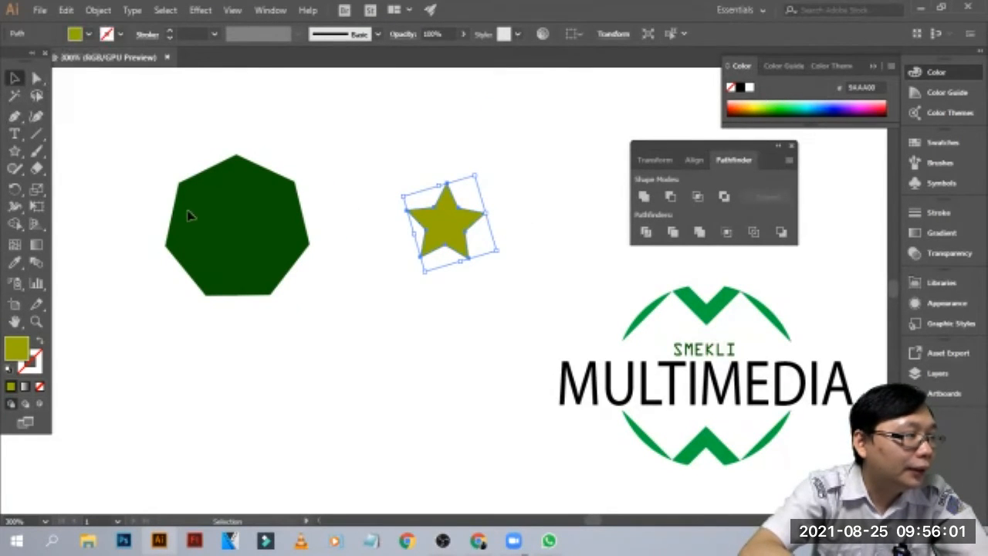
- Enlarge the olive star proportionally and place it in the middle of the dark green heptagon
{"action": "left_click", "coordinate": [397, 159]}
{"action": "left_click_drag", "start_coordinate": [462, 224], "coordinate": [397, 262]}
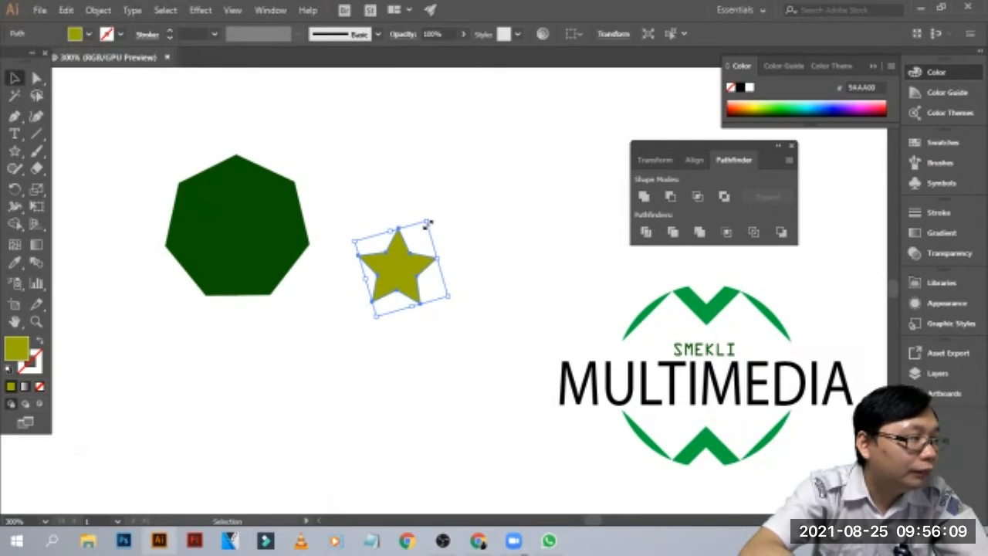
{"action": "left_click_drag", "start_coordinate": [427, 223], "coordinate": [446, 184]}
{"action": "left_click_drag", "start_coordinate": [453, 234], "coordinate": [290, 214]}
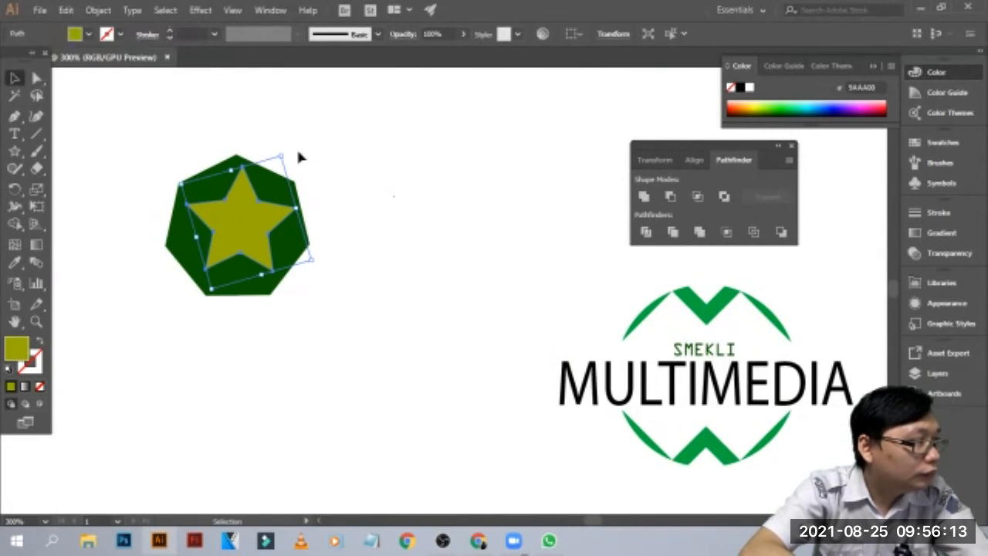
- Enlarge and rotate the star so its tips extend past the heptagon with one point facing left, and deselect it
{"action": "left_click_drag", "start_coordinate": [295, 145], "coordinate": [204, 86]}
{"action": "key", "text": "a"}
{"action": "key", "text": "v"}
{"action": "left_click_drag", "start_coordinate": [254, 188], "coordinate": [263, 219]}
{"action": "mouse_move", "coordinate": [355, 190]}
{"action": "left_mouse_down"}
{"action": "mouse_move", "coordinate": [348, 171]}
{"action": "mouse_move", "coordinate": [346, 243]}
{"action": "left_mouse_up"}
{"action": "left_click", "coordinate": [375, 195]}
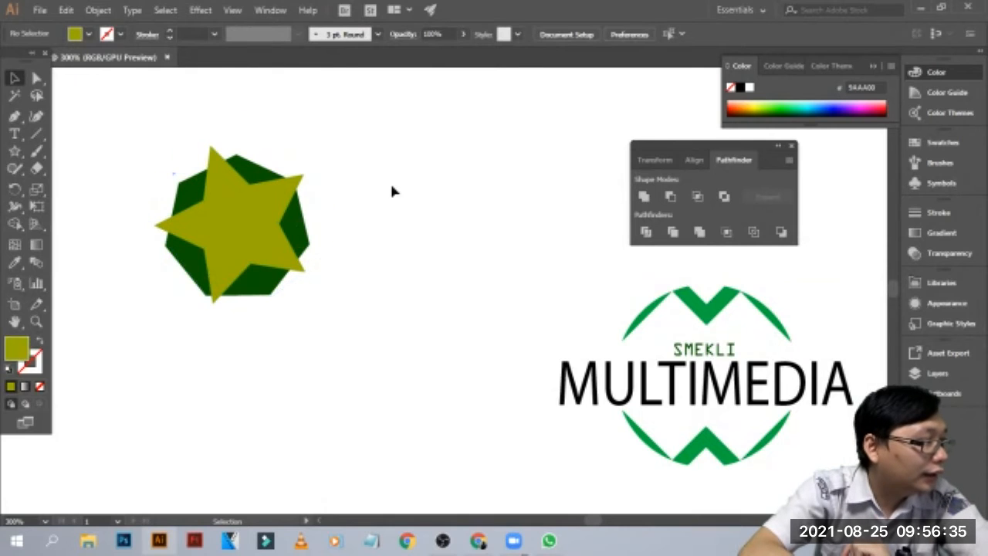
- Delete the heptagon and draw a dark green six-sided polygon about 55 pt wide to the upper right of the star
{"action": "left_click", "coordinate": [305, 223]}
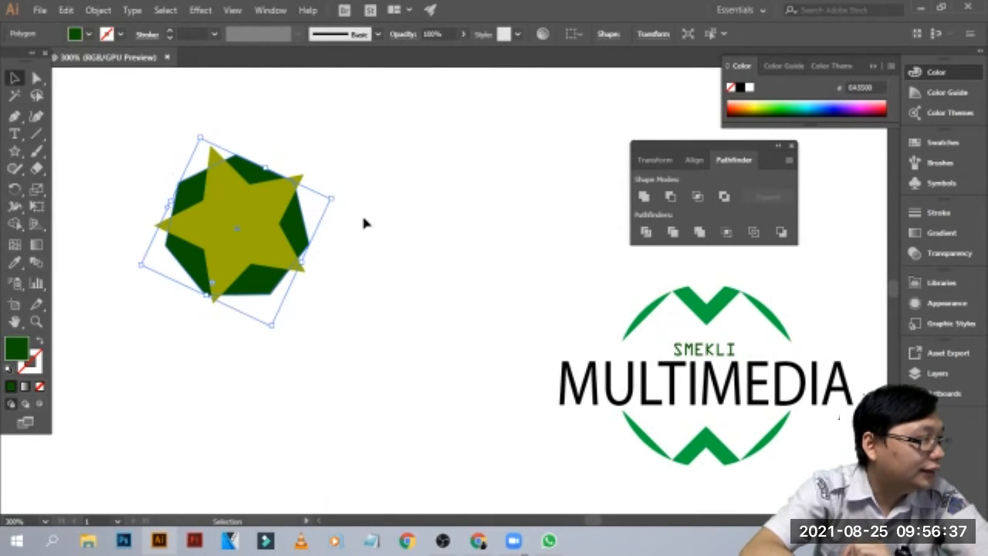
{"action": "key", "text": "Delete"}
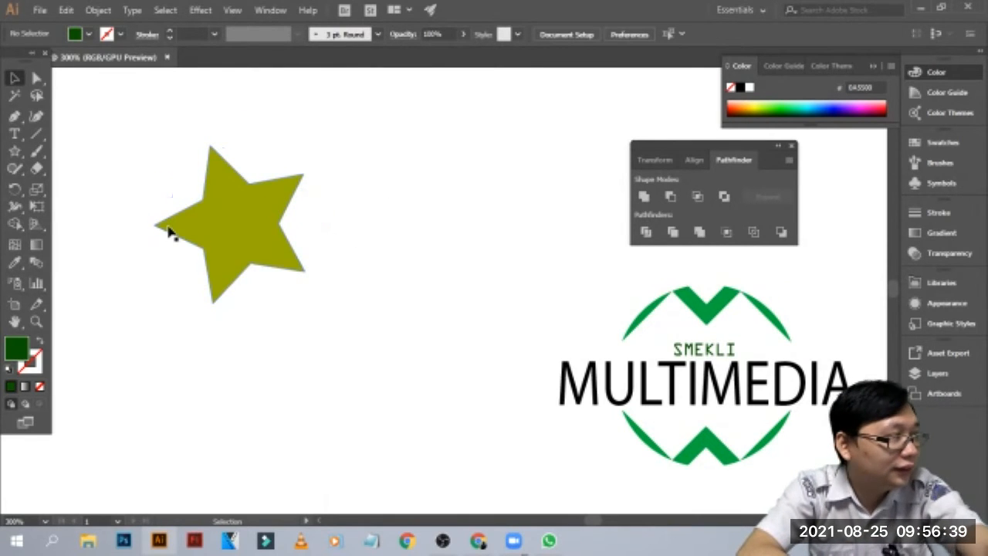
{"action": "left_click", "coordinate": [21, 168]}
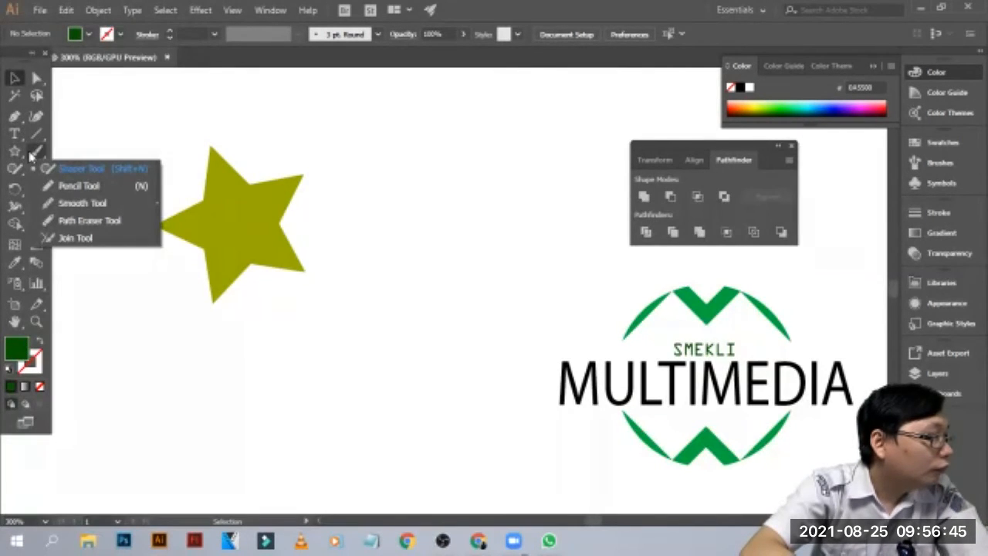
{"action": "left_click", "coordinate": [15, 151]}
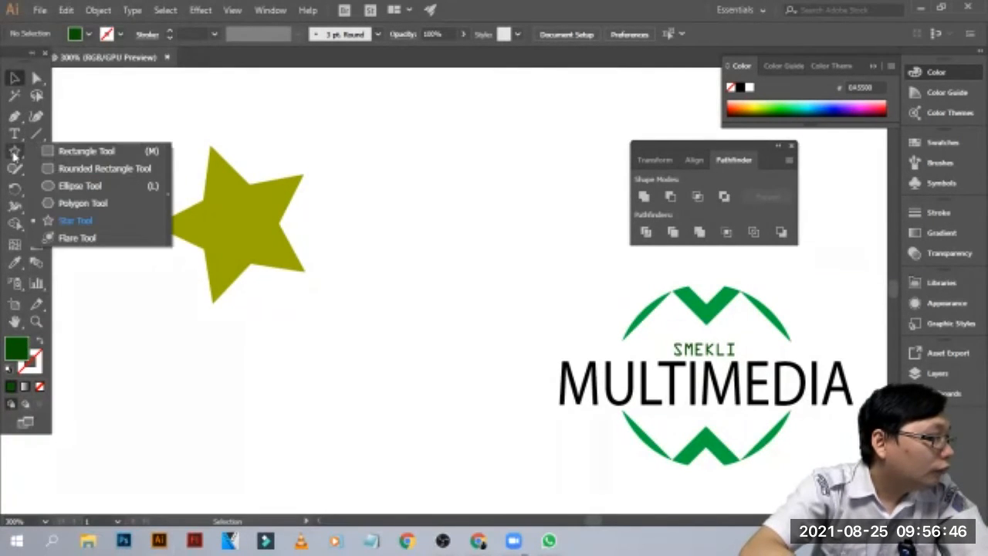
{"action": "left_click", "coordinate": [77, 203]}
{"action": "left_click_drag", "start_coordinate": [366, 162], "coordinate": [406, 204]}
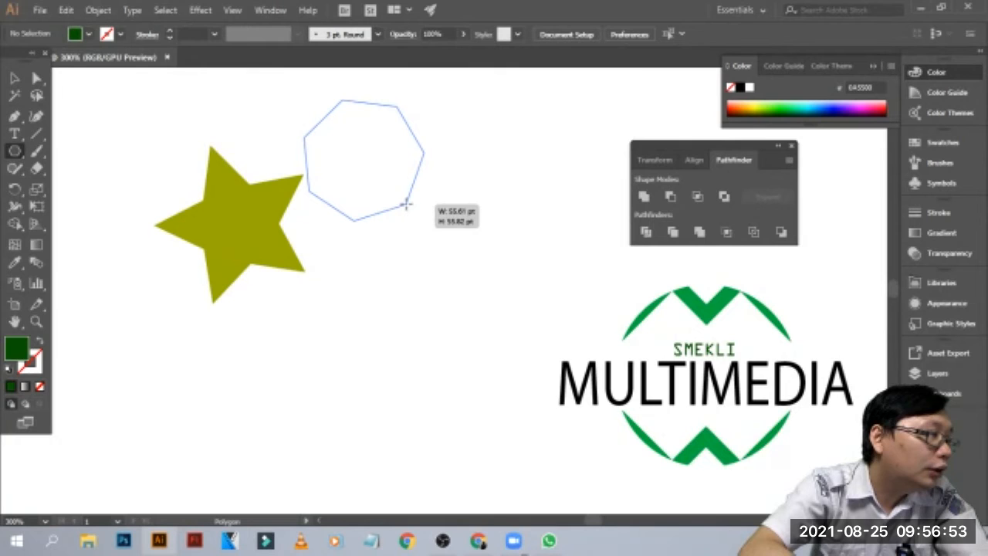
{"action": "left_click_drag", "start_coordinate": [406, 204], "coordinate": [404, 201]}
{"action": "key", "text": "Down"}
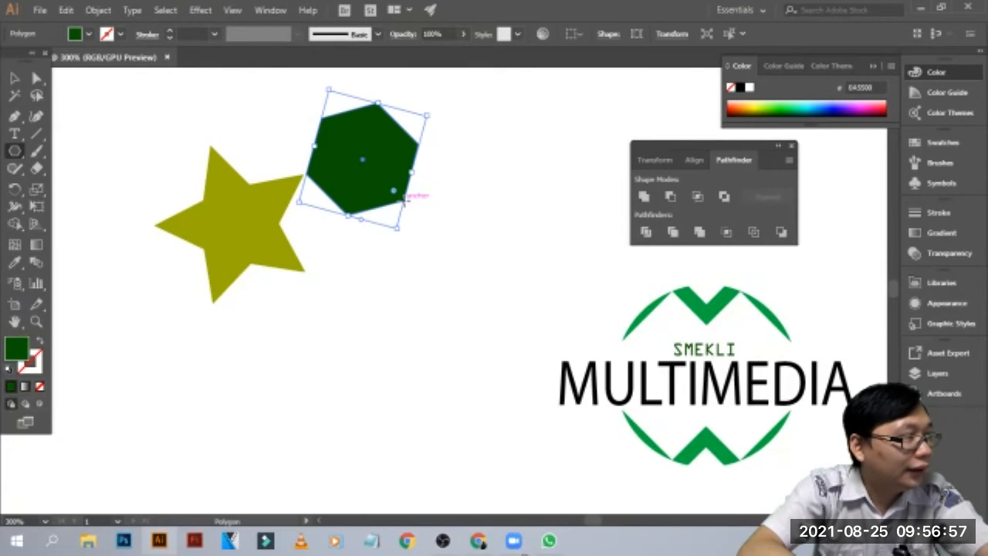
- Place the hexagon in front of the star, move it back out to the right, and shift the star slightly left
{"action": "left_click", "coordinate": [14, 78]}
{"action": "left_click_drag", "start_coordinate": [353, 161], "coordinate": [242, 225]}
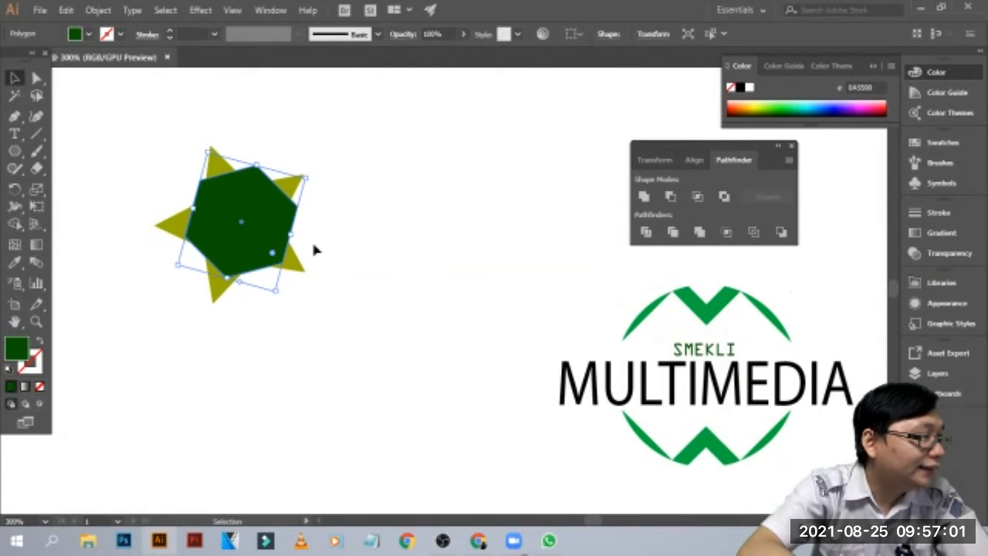
{"action": "left_click", "coordinate": [324, 189]}
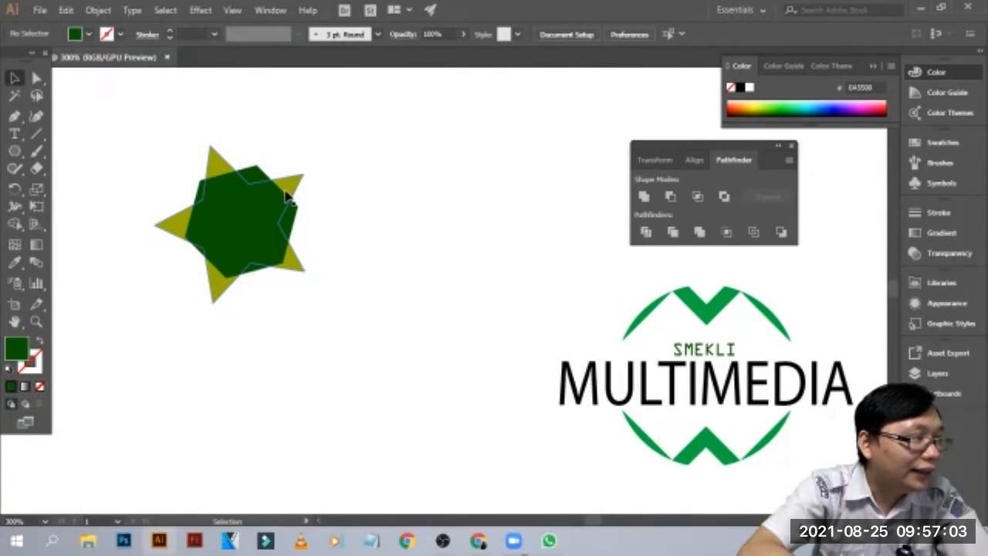
{"action": "left_click_drag", "start_coordinate": [249, 221], "coordinate": [425, 241]}
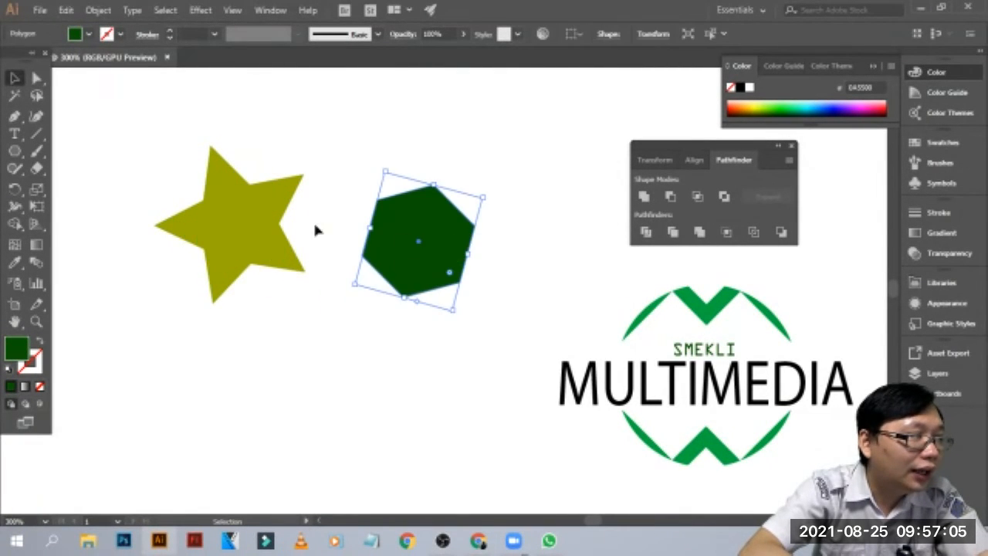
{"action": "left_click_drag", "start_coordinate": [285, 221], "coordinate": [261, 217]}
{"action": "left_click_drag", "start_coordinate": [435, 240], "coordinate": [436, 285]}
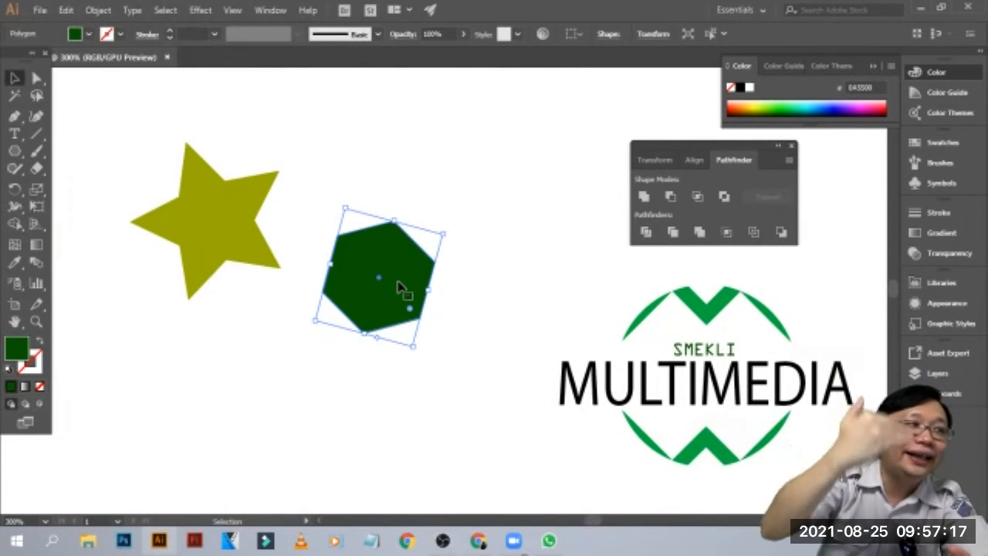
{"action": "mouse_move", "coordinate": [399, 287]}
{"action": "left_mouse_down"}
{"action": "mouse_move", "coordinate": [395, 269]}
{"action": "mouse_move", "coordinate": [423, 276]}
{"action": "mouse_move", "coordinate": [413, 278]}
{"action": "left_mouse_up"}
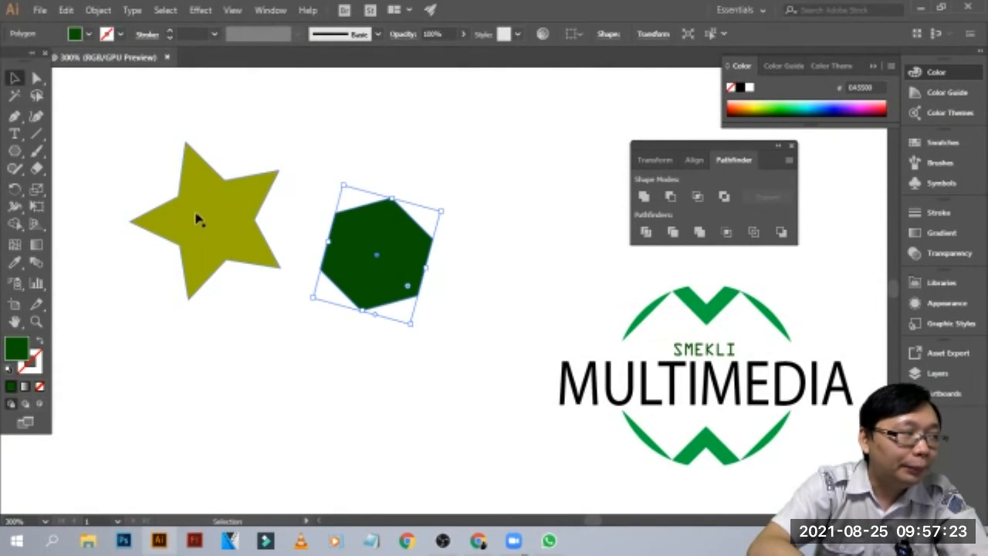
- Move the hexagon over the olive star and send it to the back of the stacking order
{"action": "left_click_drag", "start_coordinate": [400, 247], "coordinate": [248, 226]}
{"action": "right_click", "coordinate": [248, 227]}
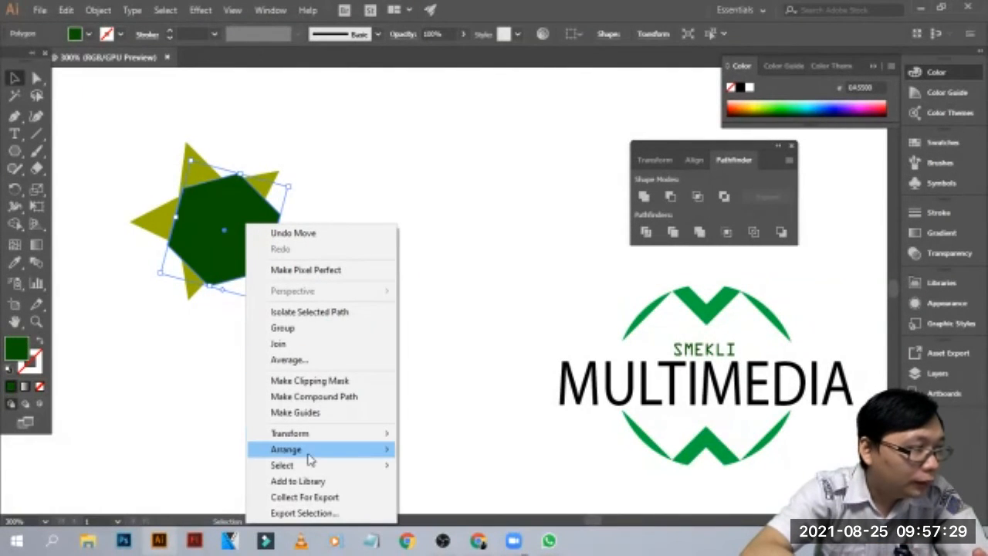
{"action": "mouse_move", "coordinate": [310, 459]}
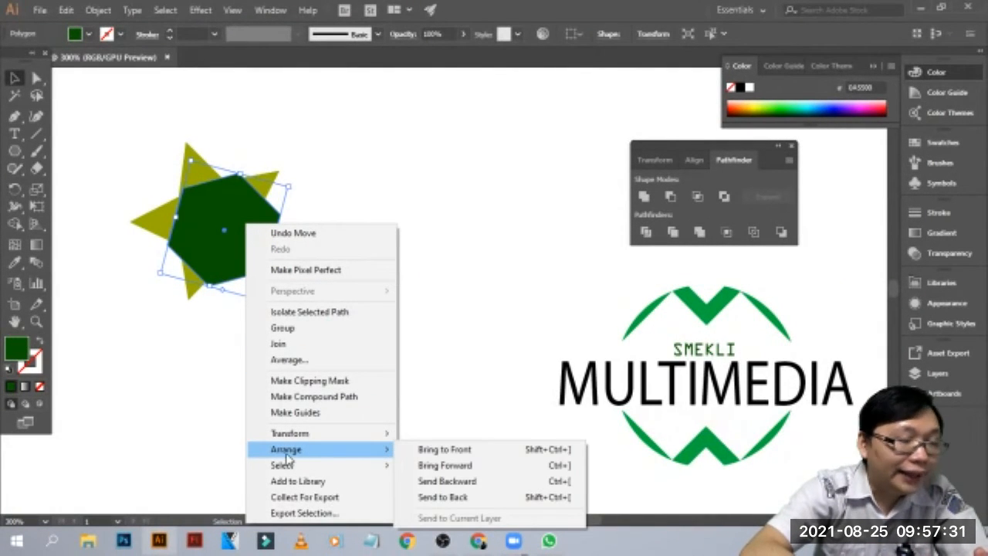
{"action": "left_click", "coordinate": [445, 498]}
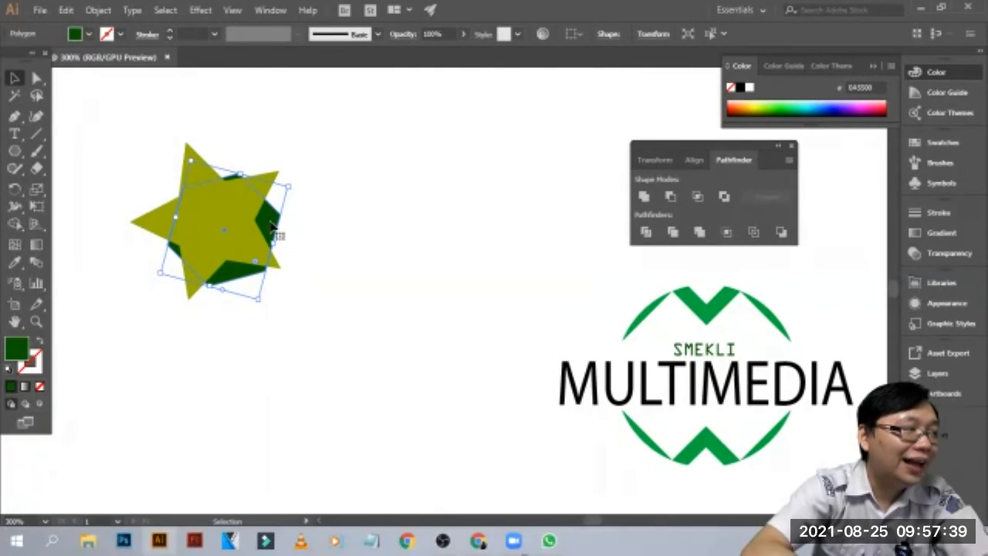
- Shift the star to center it over the hexagon, rotate it very slightly, and deselect it
{"action": "left_click_drag", "start_coordinate": [241, 233], "coordinate": [251, 244]}
{"action": "left_click", "coordinate": [379, 225]}
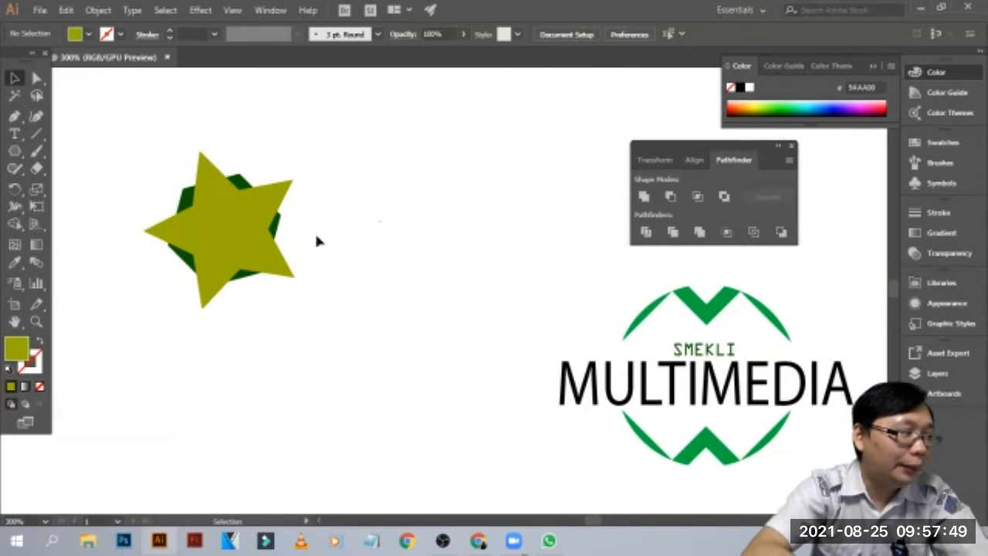
{"action": "left_click", "coordinate": [245, 229]}
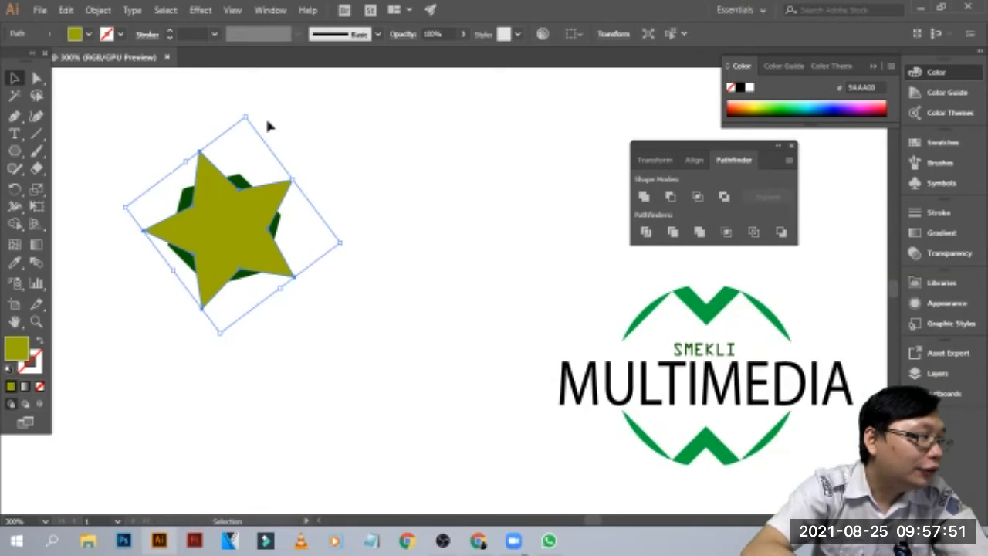
{"action": "left_click_drag", "start_coordinate": [247, 113], "coordinate": [247, 116]}
{"action": "left_click", "coordinate": [383, 135]}
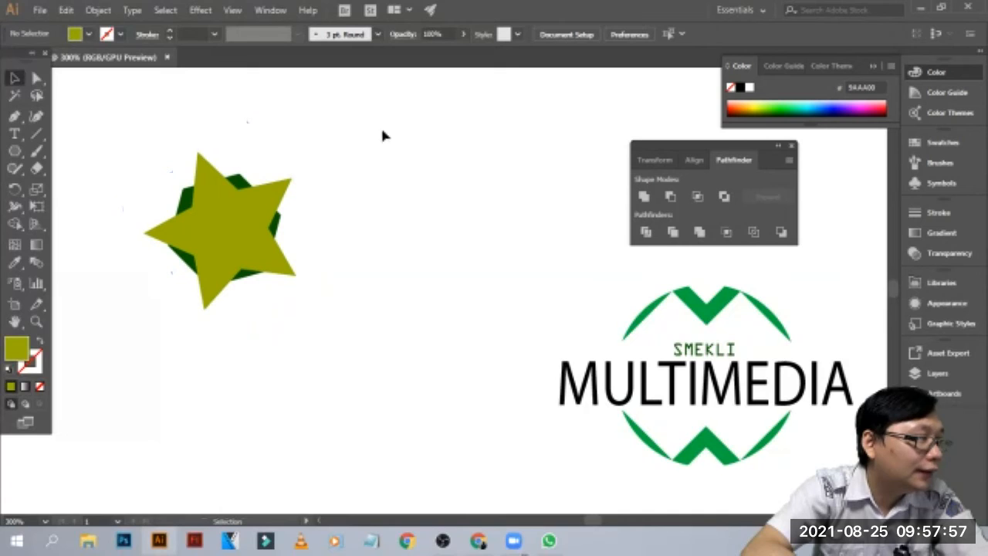
- Split the overlapping star and hexagon into separate pieces with Pathfinder Divide, and test-select the resulting group
{"action": "left_click_drag", "start_coordinate": [142, 124], "coordinate": [335, 339]}
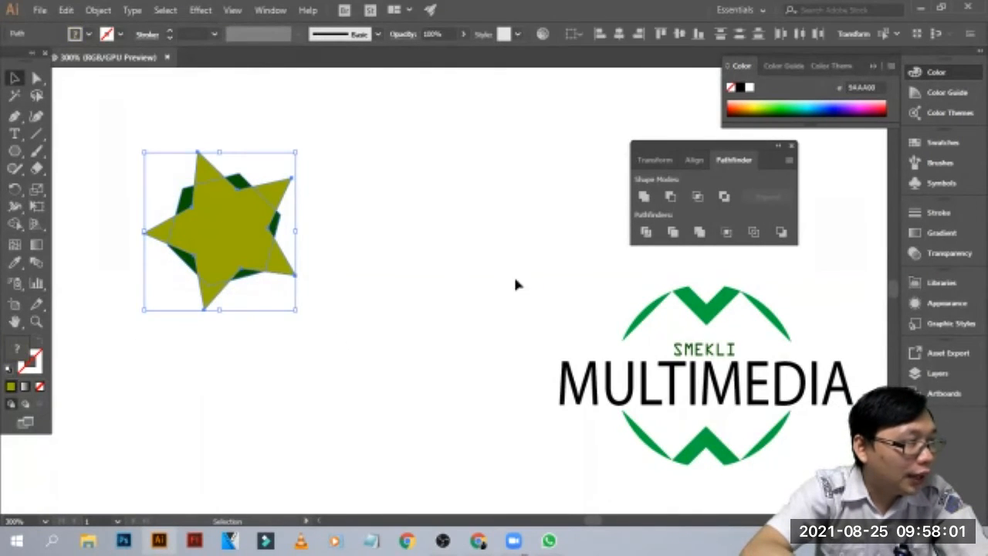
{"action": "left_click", "coordinate": [647, 233]}
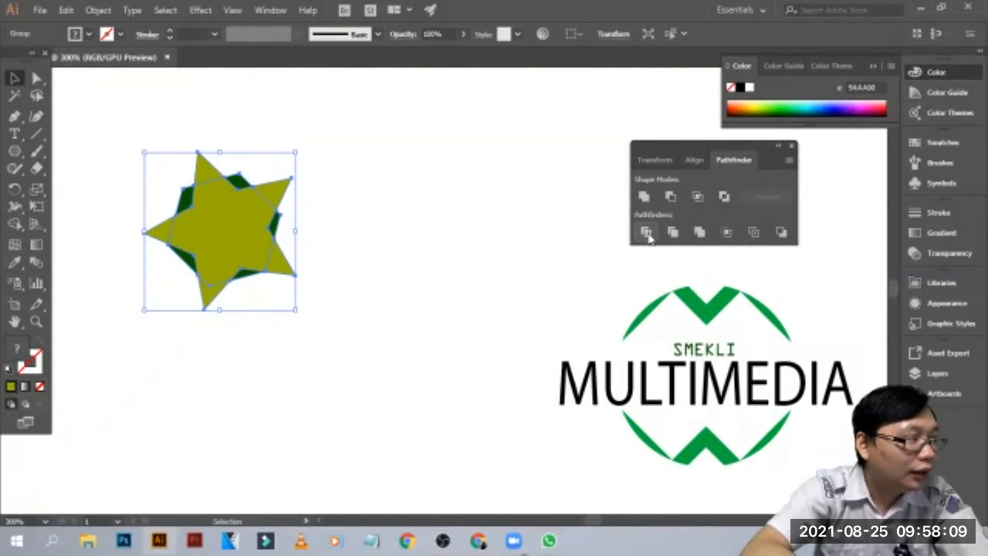
{"action": "left_click", "coordinate": [426, 348]}
{"action": "left_click", "coordinate": [236, 197]}
{"action": "left_click", "coordinate": [370, 203]}
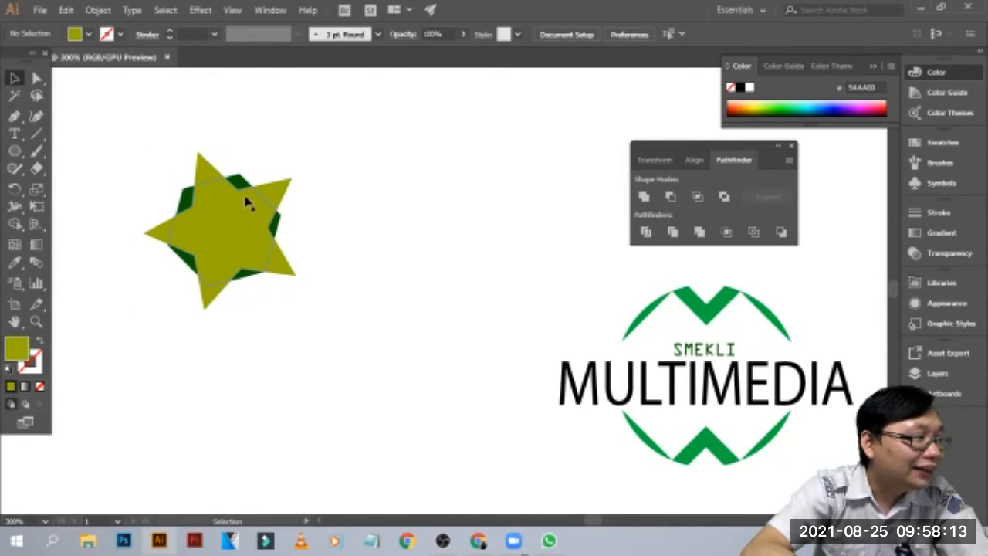
{"action": "left_click", "coordinate": [251, 203]}
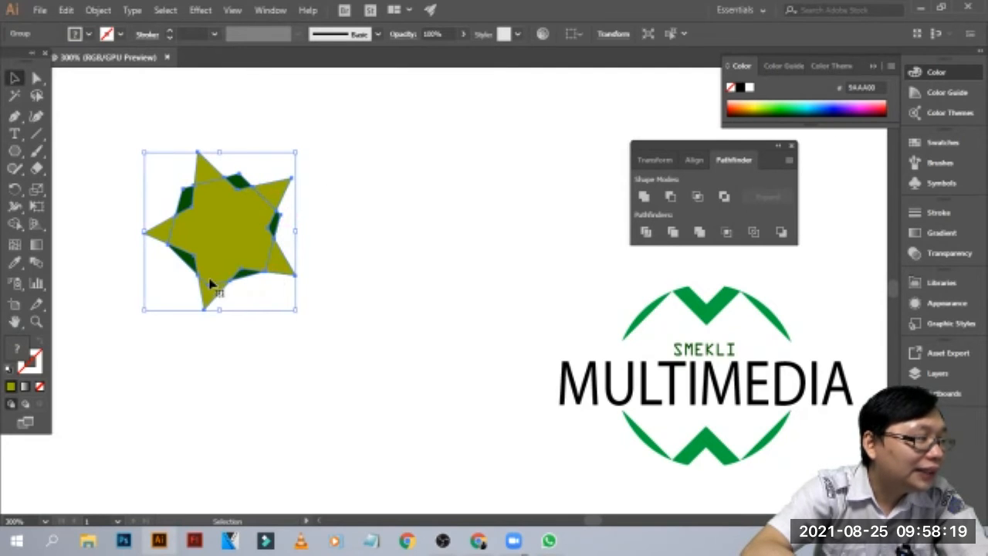
{"action": "left_click", "coordinate": [260, 347]}
{"action": "left_click", "coordinate": [249, 280]}
{"action": "left_click", "coordinate": [242, 286]}
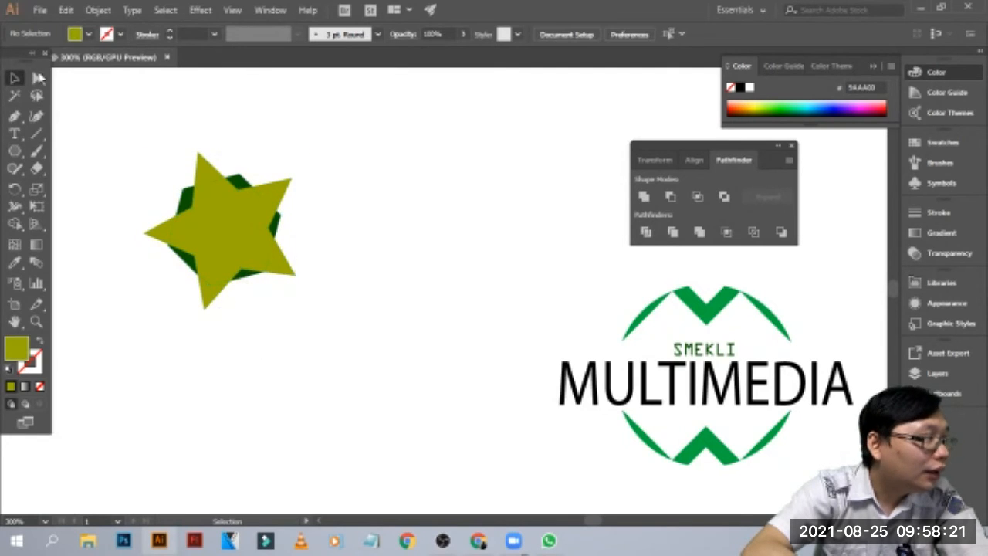
- With Direct Selection, pull the dark green fragments at the top, right, upper left and lower left away from the star
{"action": "left_click", "coordinate": [37, 78]}
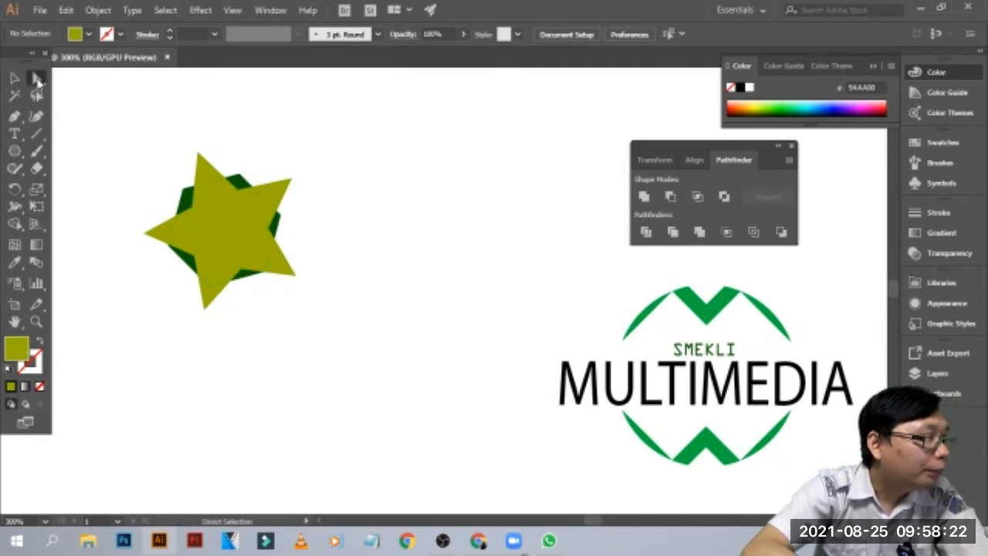
{"action": "left_click", "coordinate": [240, 185]}
{"action": "left_click_drag", "start_coordinate": [245, 187], "coordinate": [304, 151]}
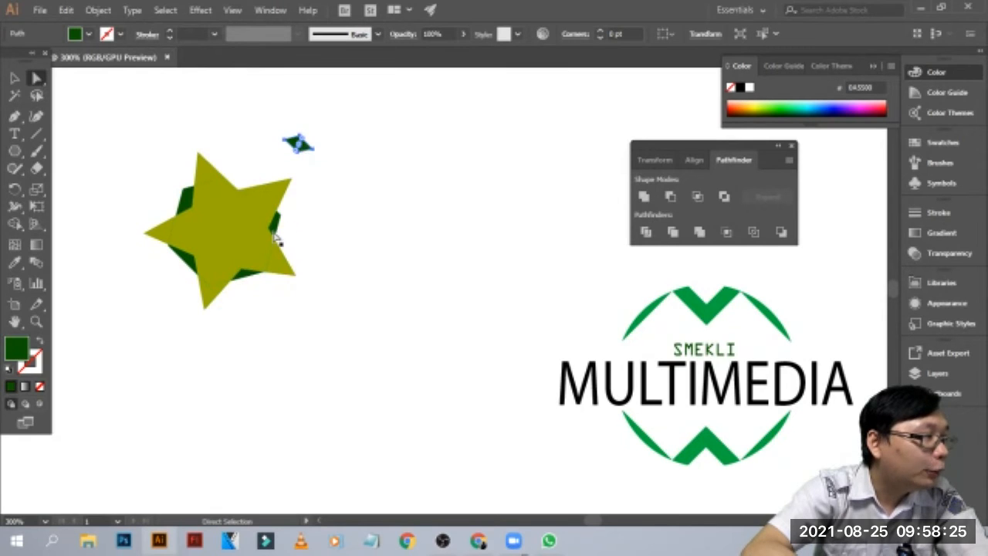
{"action": "mouse_move", "coordinate": [276, 223]}
{"action": "left_mouse_down"}
{"action": "mouse_move", "coordinate": [339, 236]}
{"action": "mouse_move", "coordinate": [293, 247]}
{"action": "mouse_move", "coordinate": [283, 239]}
{"action": "left_mouse_up"}
{"action": "key", "text": "ctrl+plus"}
{"action": "key", "text": "ctrl+plus"}
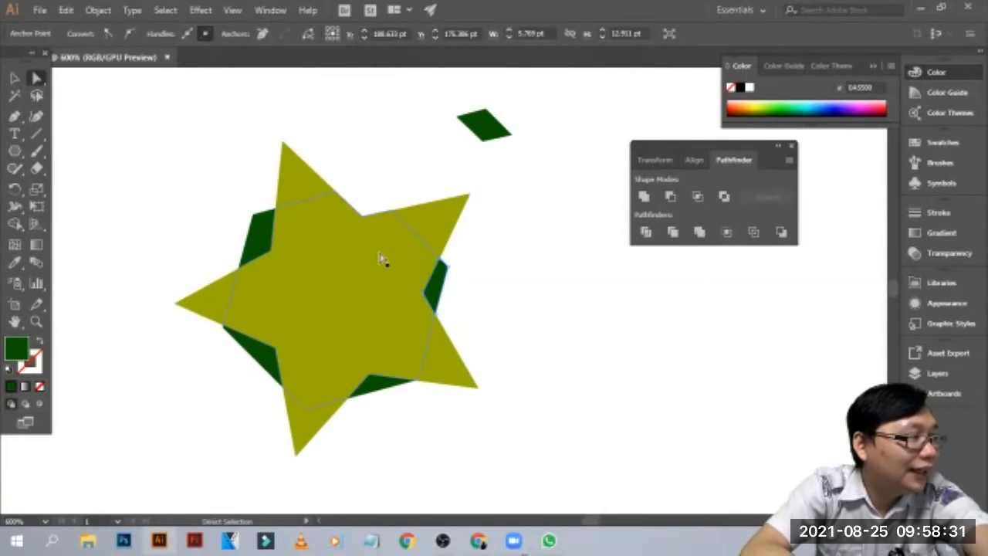
{"action": "left_click_drag", "start_coordinate": [452, 282], "coordinate": [526, 286]}
{"action": "left_click", "coordinate": [253, 236]}
{"action": "left_click_drag", "start_coordinate": [253, 235], "coordinate": [165, 203]}
{"action": "left_click_drag", "start_coordinate": [251, 348], "coordinate": [220, 369]}
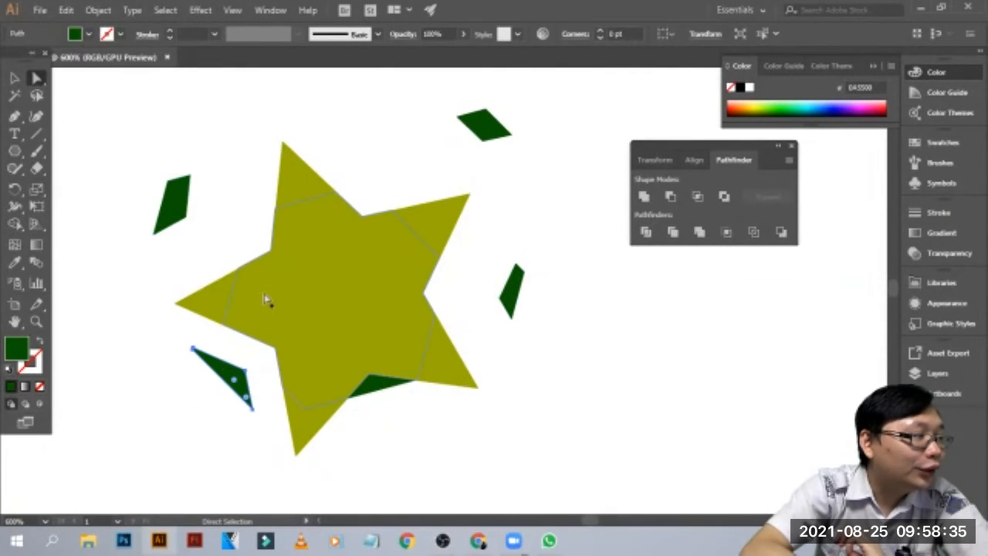
- Pull the divided star's left, top and upper-right olive tips outward from the central piece
{"action": "left_click", "coordinate": [265, 298]}
{"action": "left_click", "coordinate": [202, 311]}
{"action": "left_click_drag", "start_coordinate": [202, 311], "coordinate": [100, 304]}
{"action": "left_click_drag", "start_coordinate": [302, 214], "coordinate": [342, 71]}
{"action": "left_click_drag", "start_coordinate": [422, 235], "coordinate": [456, 215]}
- Move the central olive piece up and left, and spread out the two lower star tips and the bottom dark green fragment
{"action": "left_click_drag", "start_coordinate": [387, 339], "coordinate": [362, 311]}
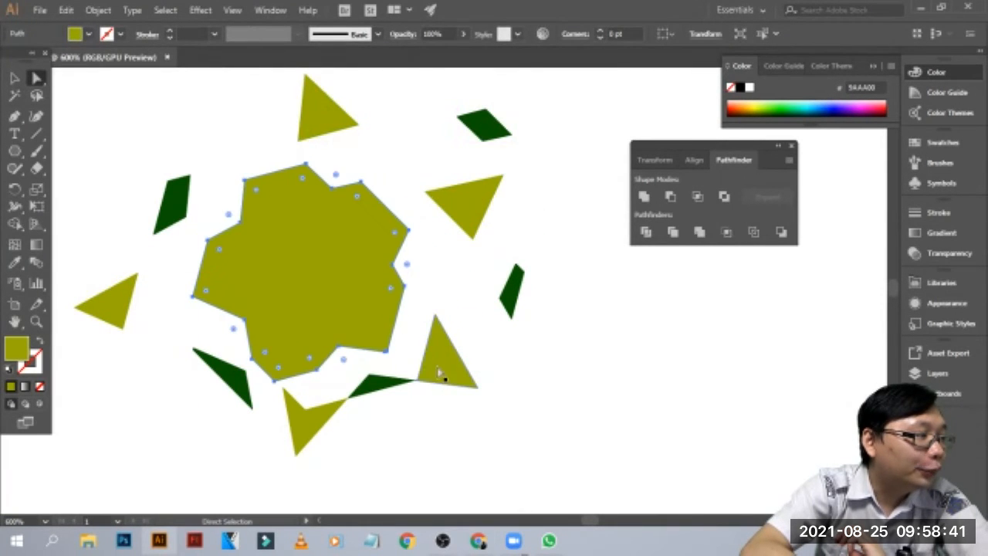
{"action": "left_click_drag", "start_coordinate": [452, 373], "coordinate": [482, 379]}
{"action": "left_click_drag", "start_coordinate": [315, 437], "coordinate": [308, 449]}
{"action": "left_click_drag", "start_coordinate": [376, 394], "coordinate": [387, 395]}
{"action": "left_click", "coordinate": [656, 310]}
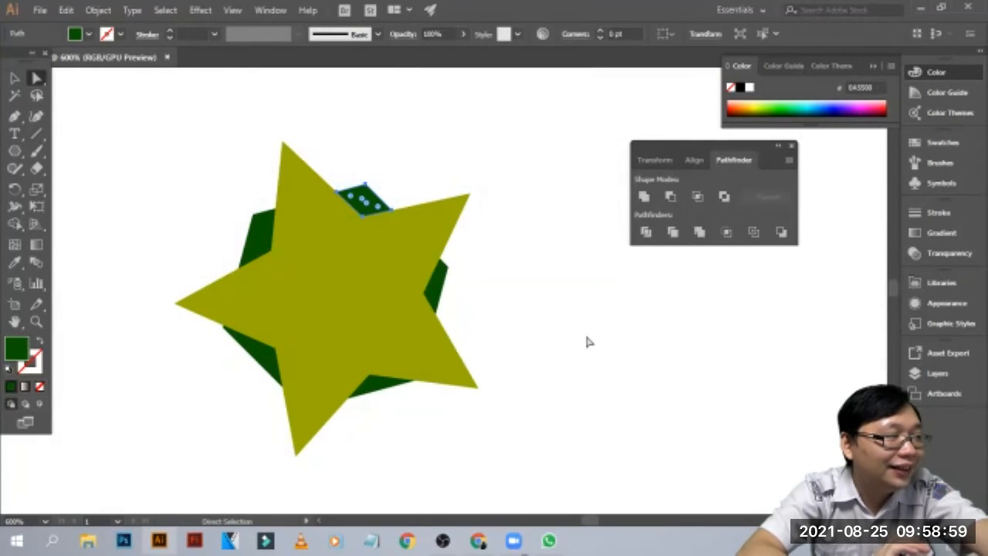
- Try to move the olive star over the hexagon with Direct Selection, undo the move and clear the selection
{"action": "key", "text": "a"}
{"action": "left_click", "coordinate": [386, 194]}
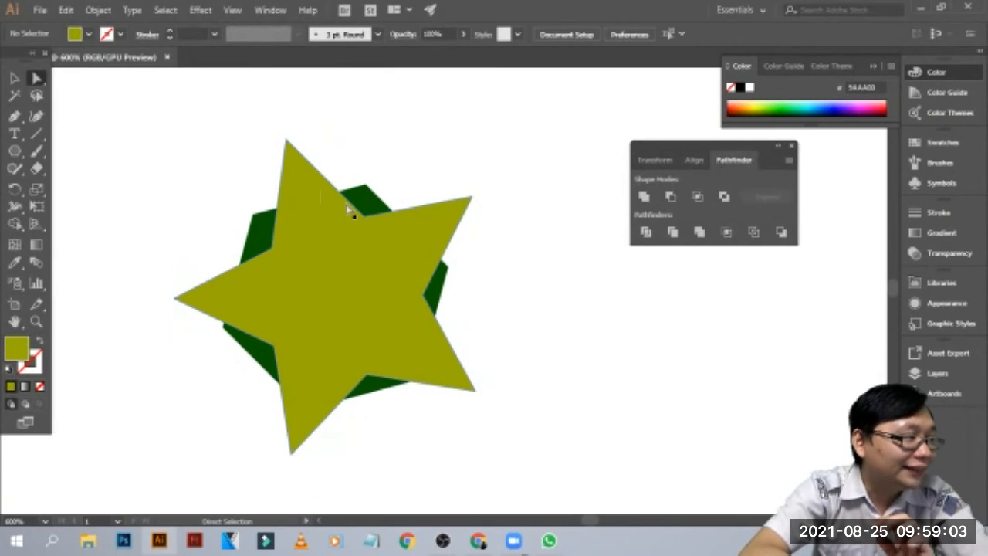
{"action": "left_click_drag", "start_coordinate": [407, 262], "coordinate": [398, 284]}
{"action": "key", "text": "ctrl"}
{"action": "left_click", "coordinate": [516, 132]}
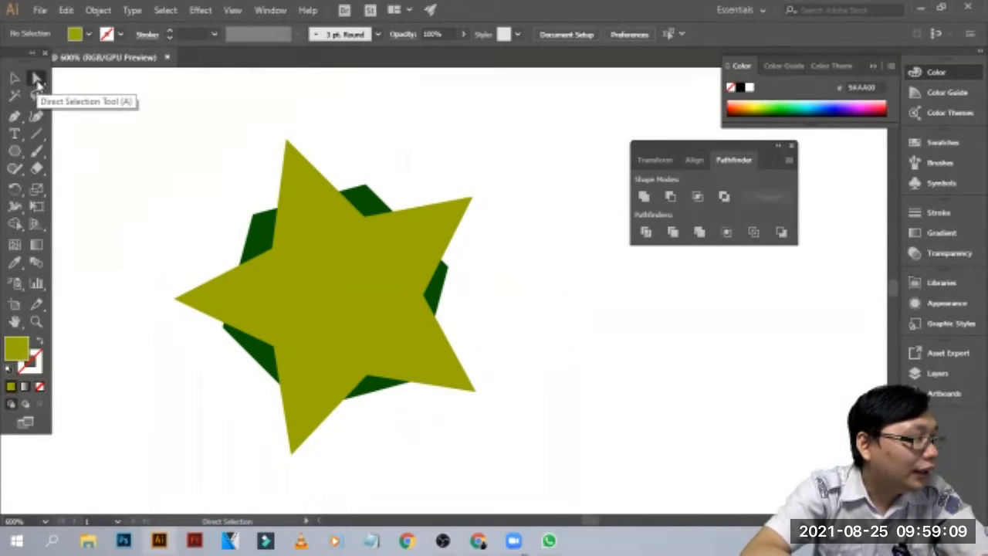
{"action": "left_click", "coordinate": [36, 78]}
{"action": "left_click_drag", "start_coordinate": [432, 242], "coordinate": [486, 220]}
{"action": "key", "text": "ctrl+z"}
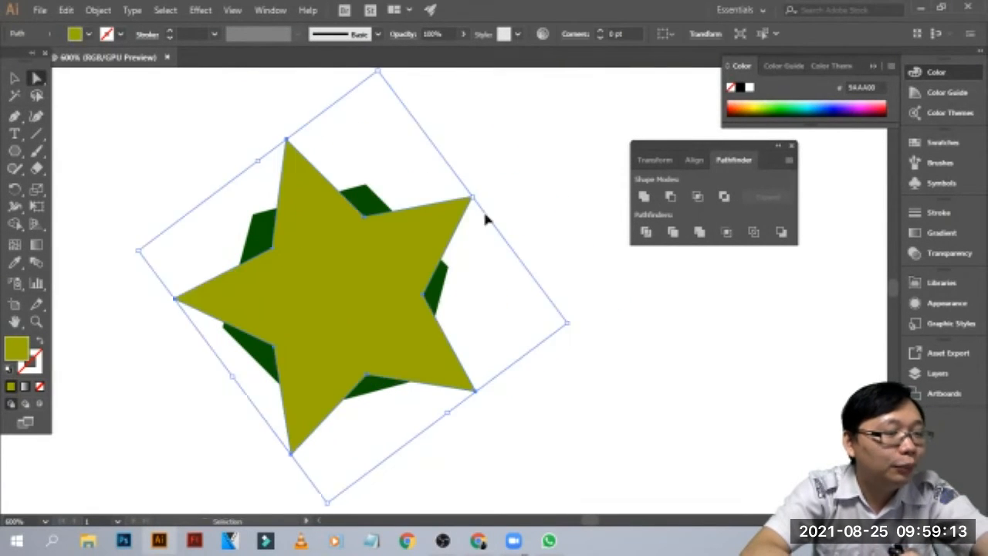
{"action": "left_click", "coordinate": [469, 163]}
- Select the star and hexagon, apply Pathfinder Trim, and test-select the dark green fragment at the top
{"action": "left_click_drag", "start_coordinate": [563, 121], "coordinate": [131, 472]}
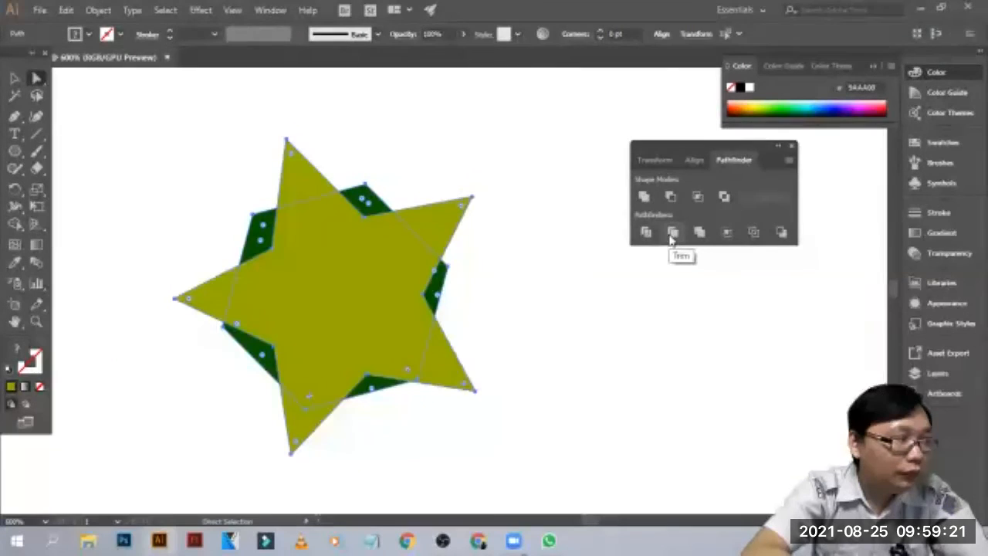
{"action": "left_click", "coordinate": [672, 234]}
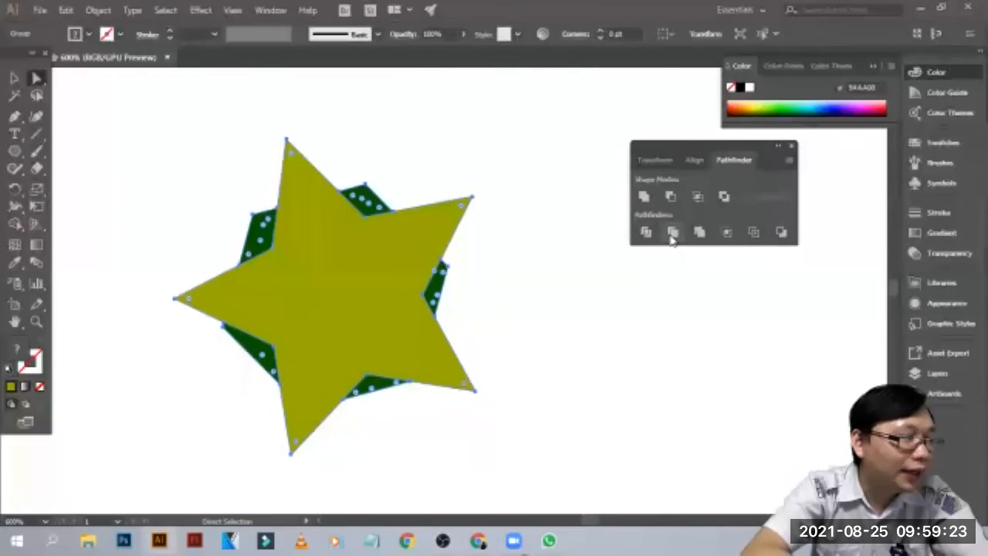
{"action": "left_click", "coordinate": [630, 313]}
{"action": "left_click", "coordinate": [365, 199]}
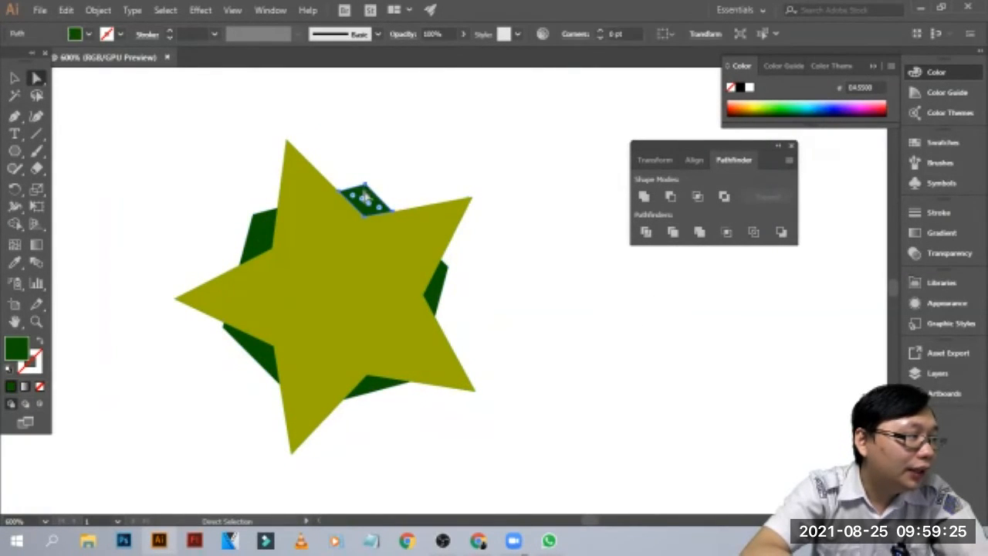
- Pull the top and upper-left dark green fragments away from the star and fully round their corners
{"action": "left_click_drag", "start_coordinate": [365, 199], "coordinate": [402, 173]}
{"action": "left_click_drag", "start_coordinate": [253, 222], "coordinate": [232, 238]}
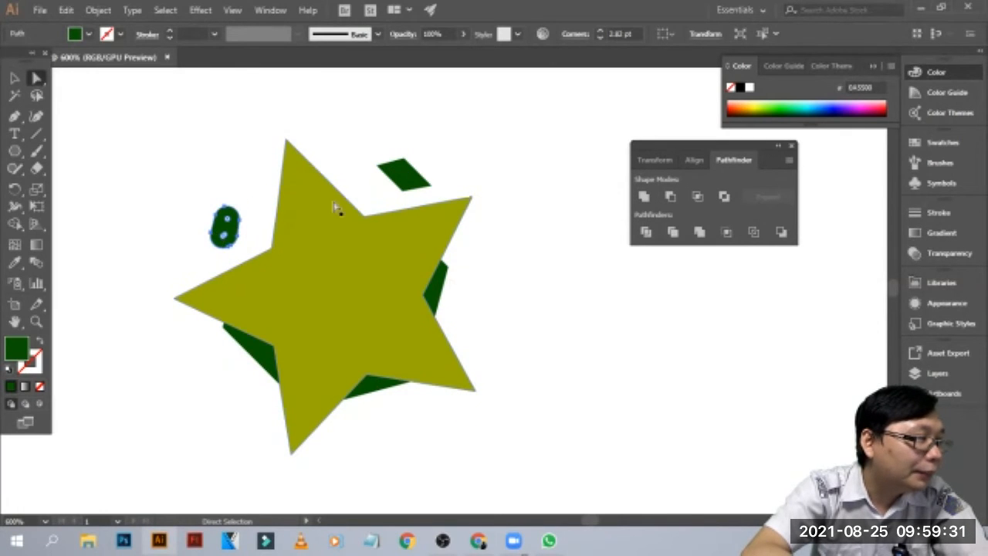
{"action": "left_click", "coordinate": [404, 182]}
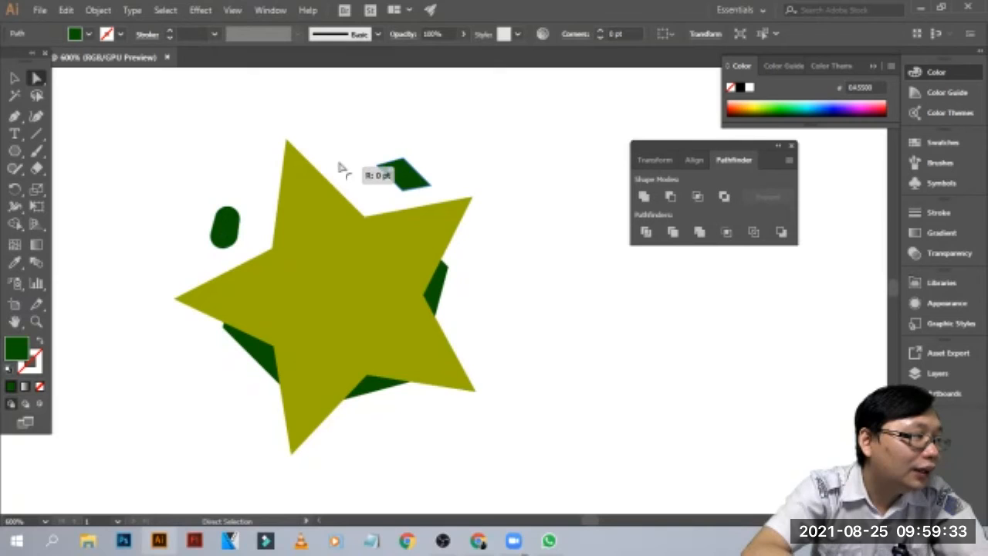
{"action": "left_click_drag", "start_coordinate": [420, 184], "coordinate": [392, 173]}
{"action": "left_click", "coordinate": [472, 160]}
- Pull the right, lower-left and bottom dark green fragments away from the star and round their corners
{"action": "left_click", "coordinate": [437, 293]}
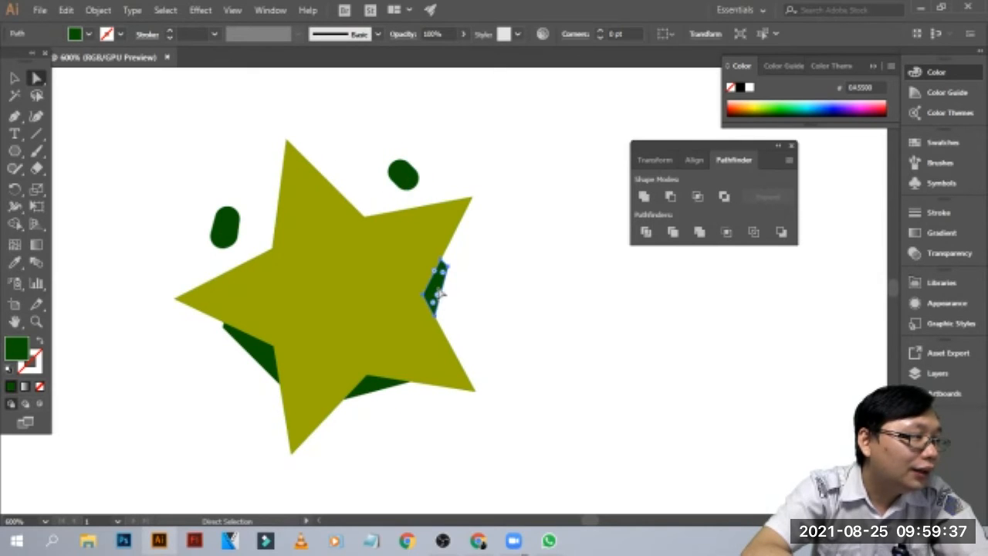
{"action": "left_click_drag", "start_coordinate": [441, 302], "coordinate": [498, 301]}
{"action": "left_click", "coordinate": [487, 263]}
{"action": "left_click", "coordinate": [267, 359]}
{"action": "left_click_drag", "start_coordinate": [267, 359], "coordinate": [202, 374]}
{"action": "left_click", "coordinate": [382, 392]}
{"action": "left_click_drag", "start_coordinate": [368, 395], "coordinate": [399, 417]}
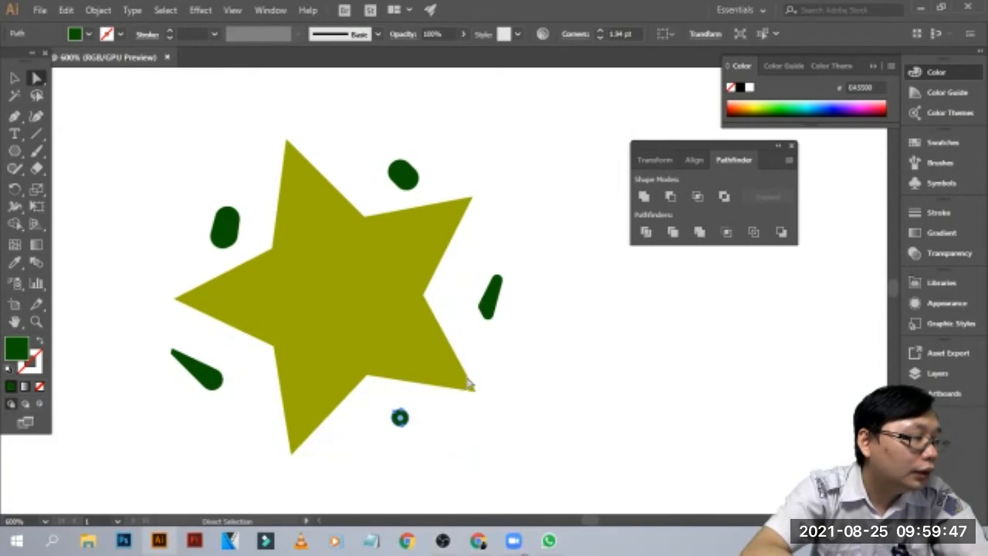
{"action": "left_click", "coordinate": [538, 378]}
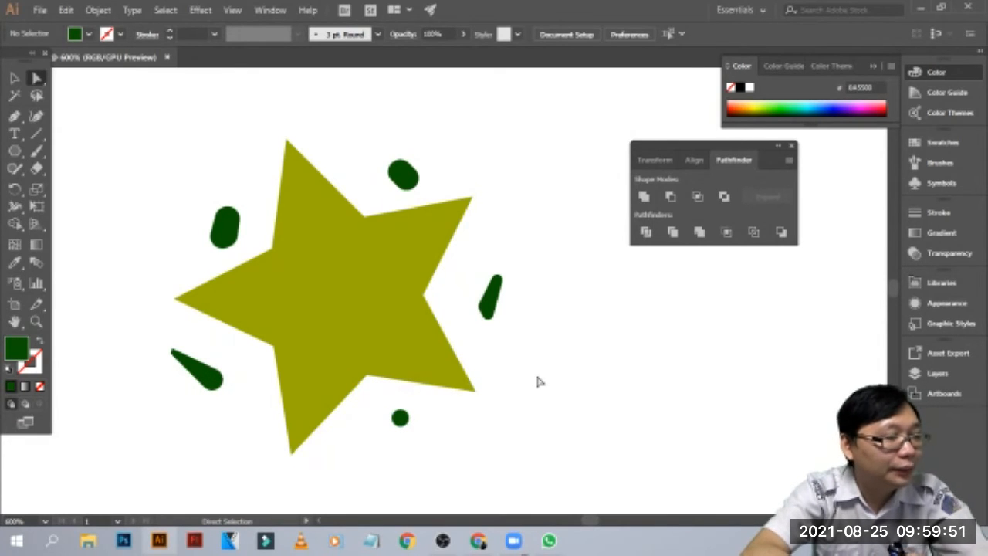
- Undo the fragment moves, the corner rounding, the Trim and the star's repositioning over the hexagon
{"action": "key", "text": "ctrl+z"}
{"action": "key", "text": "ctrl+z"}
{"action": "key", "text": "ctrl+z"}
{"action": "key", "text": "ctrl+z"}
{"action": "key", "text": "ctrl+z"}
{"action": "key", "text": "ctrl+z"}
{"action": "key", "text": "ctrl+z"}
{"action": "key", "text": "ctrl+z"}
{"action": "key", "text": "ctrl+z"}
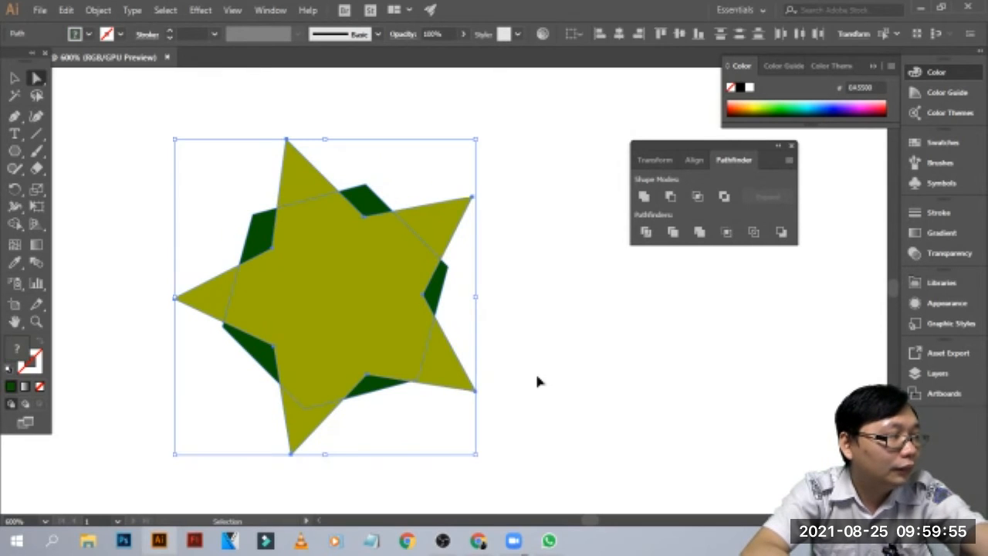
{"action": "key", "text": "ctrl+z"}
{"action": "key", "text": "ctrl+z"}
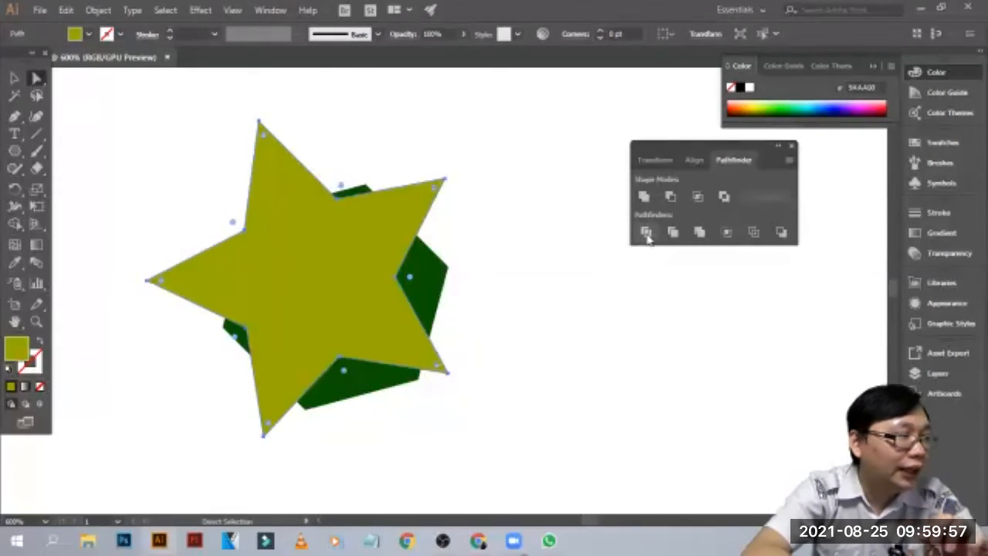
- Move the olive star so it sits centered over the hexagon, rotate it slightly and deselect it
{"action": "left_click_drag", "start_coordinate": [361, 284], "coordinate": [385, 298]}
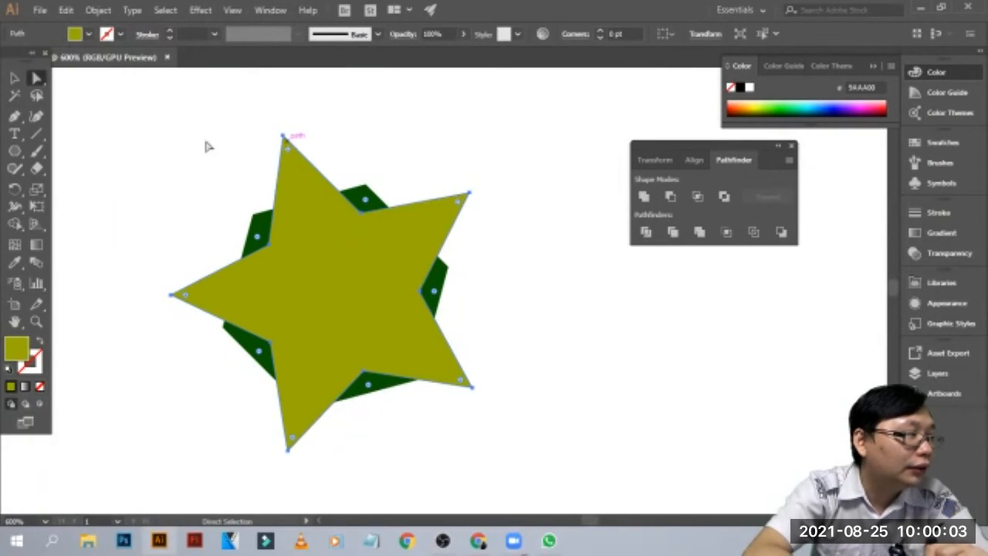
{"action": "left_click", "coordinate": [15, 190]}
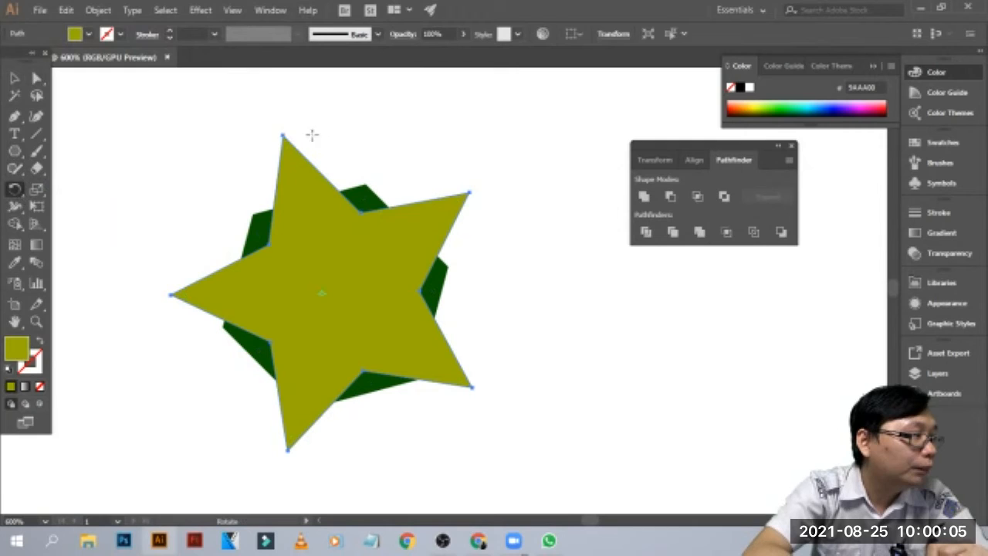
{"action": "left_click_drag", "start_coordinate": [284, 129], "coordinate": [303, 301]}
{"action": "key", "text": "v"}
{"action": "left_click", "coordinate": [533, 151]}
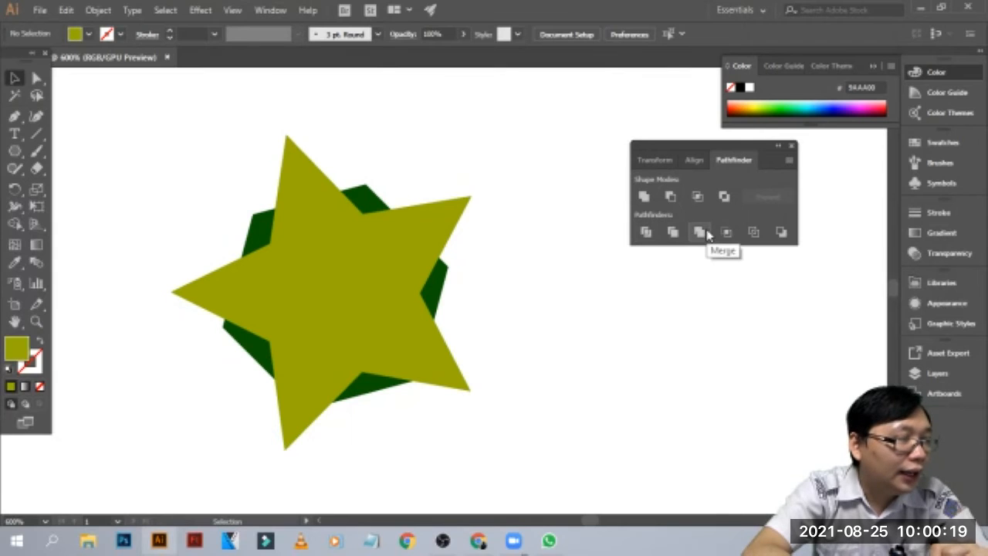
- Select the star and hexagon, combine them with Pathfinder Merge, and test-select the resulting group
{"action": "left_click_drag", "start_coordinate": [532, 128], "coordinate": [112, 467]}
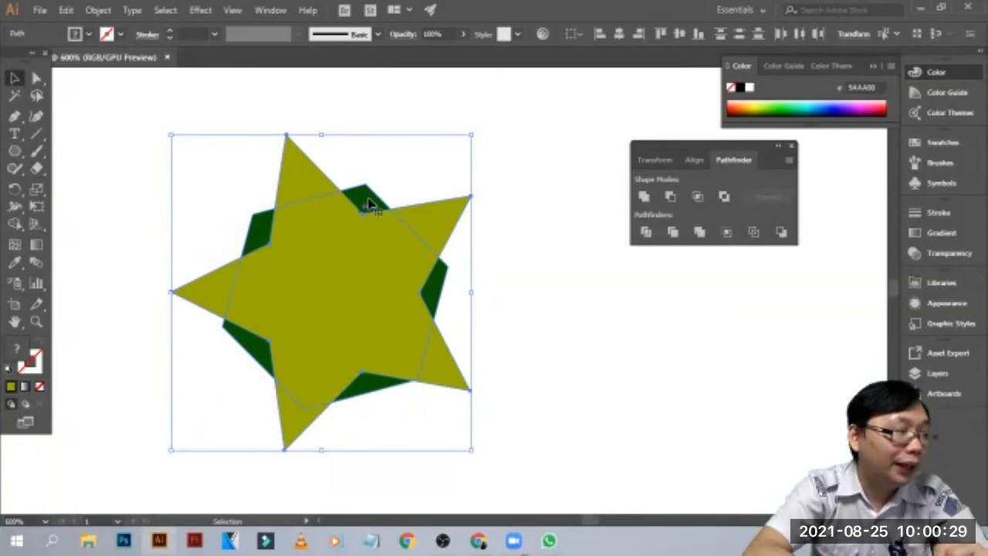
{"action": "left_click", "coordinate": [700, 233]}
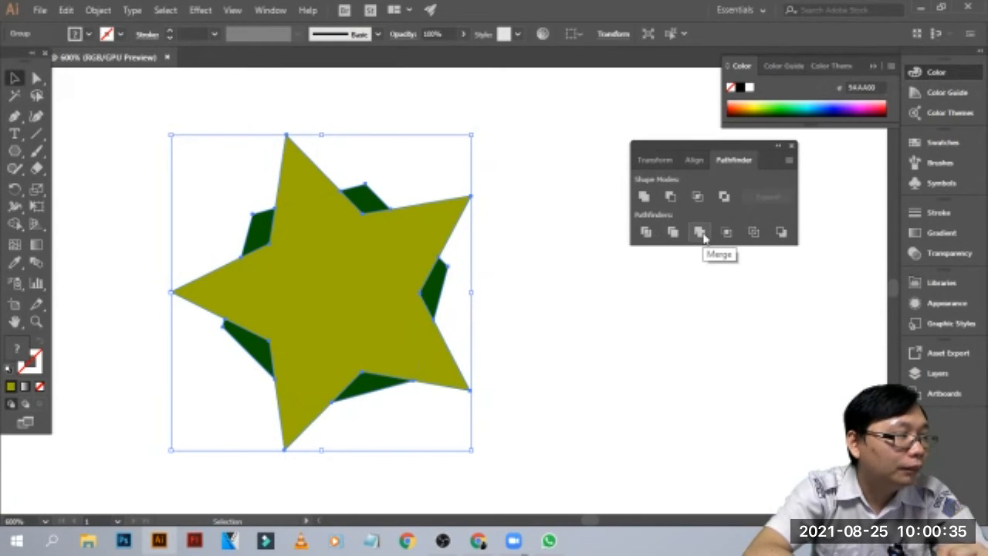
{"action": "left_click", "coordinate": [532, 315]}
{"action": "left_click", "coordinate": [369, 256]}
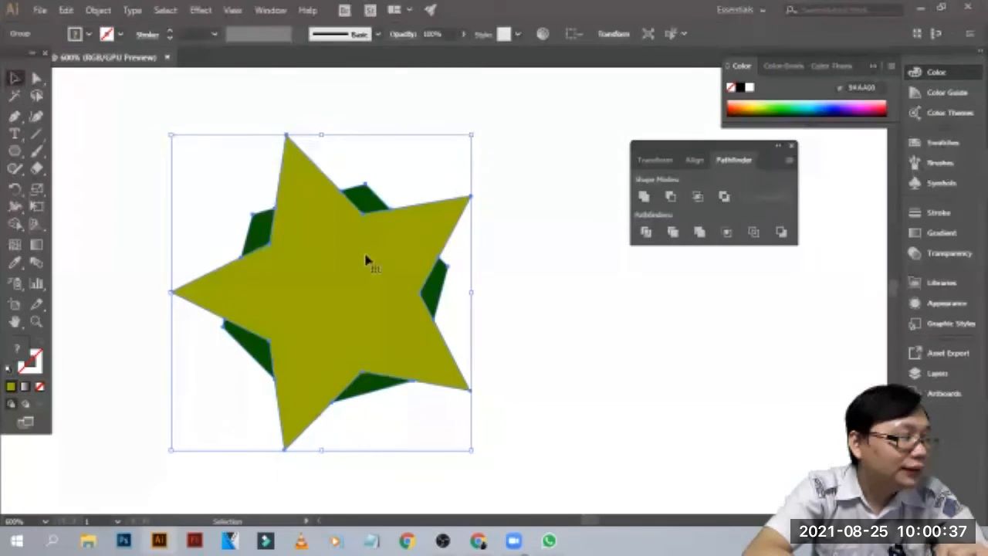
{"action": "left_click", "coordinate": [139, 239]}
{"action": "left_click", "coordinate": [335, 302]}
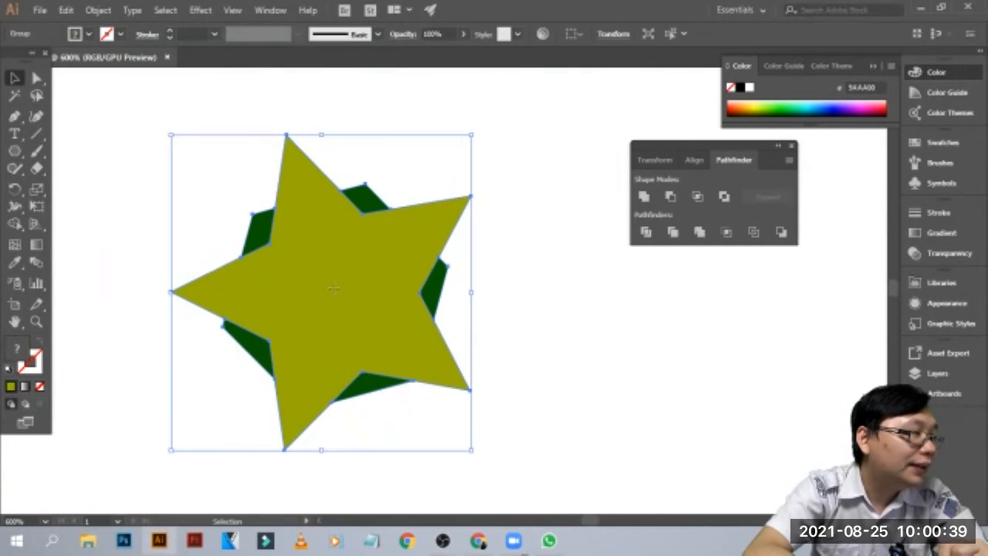
- Move the merged star and hexagon group around the canvas and deselect it
{"action": "left_click_drag", "start_coordinate": [335, 302], "coordinate": [397, 342]}
{"action": "left_click_drag", "start_coordinate": [453, 326], "coordinate": [389, 279]}
{"action": "left_click", "coordinate": [626, 314]}
{"action": "left_click", "coordinate": [345, 276]}
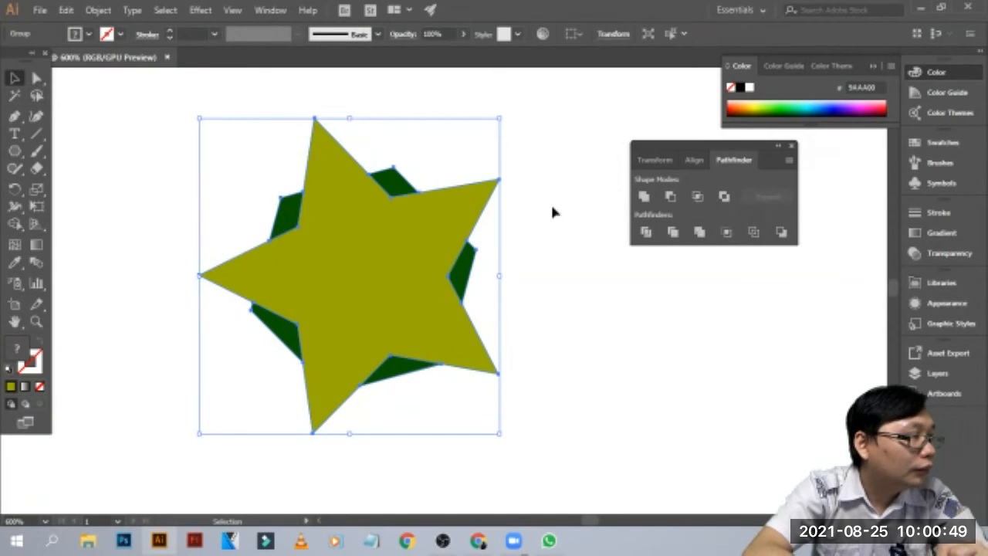
{"action": "left_click", "coordinate": [548, 233]}
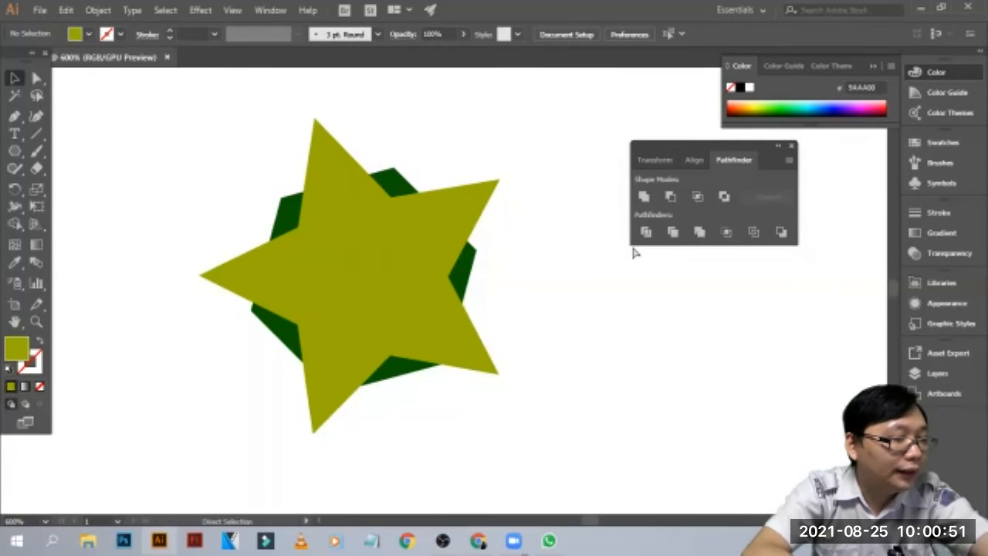
- Undo the group moves, inspect the merged pieces with Direct Selection, and undo the Merge and the star's repositioning
{"action": "key", "text": "ctrl+z"}
{"action": "key", "text": "ctrl+z"}
{"action": "left_click", "coordinate": [500, 258]}
{"action": "left_click", "coordinate": [342, 282]}
{"action": "key", "text": "a"}
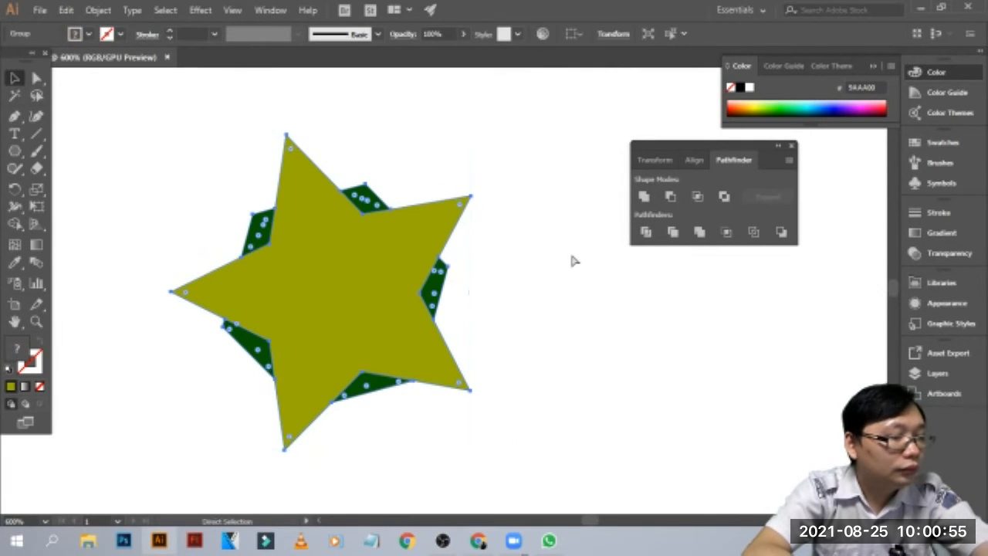
{"action": "key", "text": "ctrl+z"}
{"action": "key", "text": "ctrl+z"}
{"action": "key", "text": "ctrl+z"}
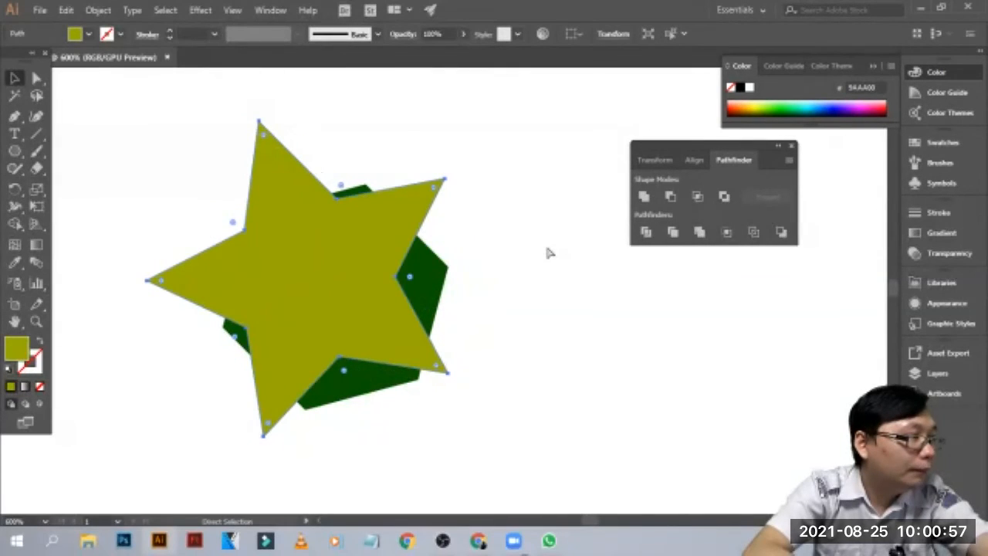
- Place the dark green hexagon in front of the olive star, center it over the star and rotate it slightly
{"action": "left_click", "coordinate": [495, 271]}
{"action": "key", "text": "v"}
{"action": "left_click_drag", "start_coordinate": [382, 296], "coordinate": [358, 287]}
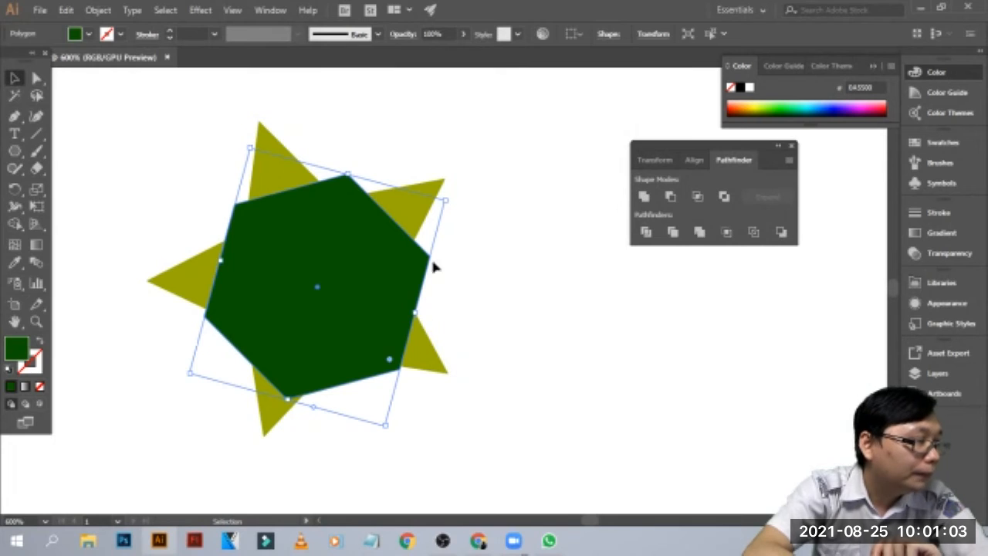
{"action": "left_click_drag", "start_coordinate": [453, 197], "coordinate": [448, 188]}
{"action": "left_click", "coordinate": [569, 243]}
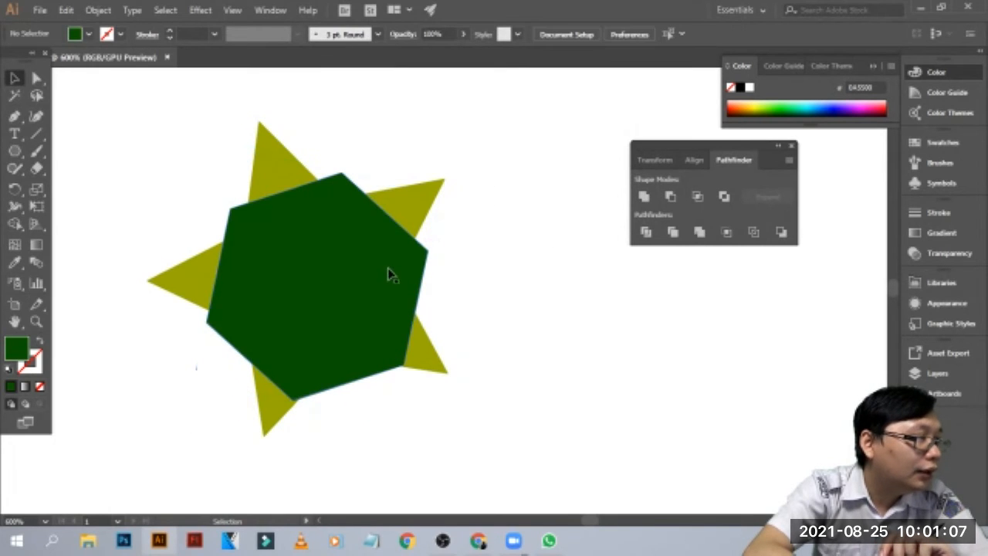
- Combine the hexagon and star with Pathfinder Merge and move the resulting group down and to the right
{"action": "left_click_drag", "start_coordinate": [491, 113], "coordinate": [139, 379]}
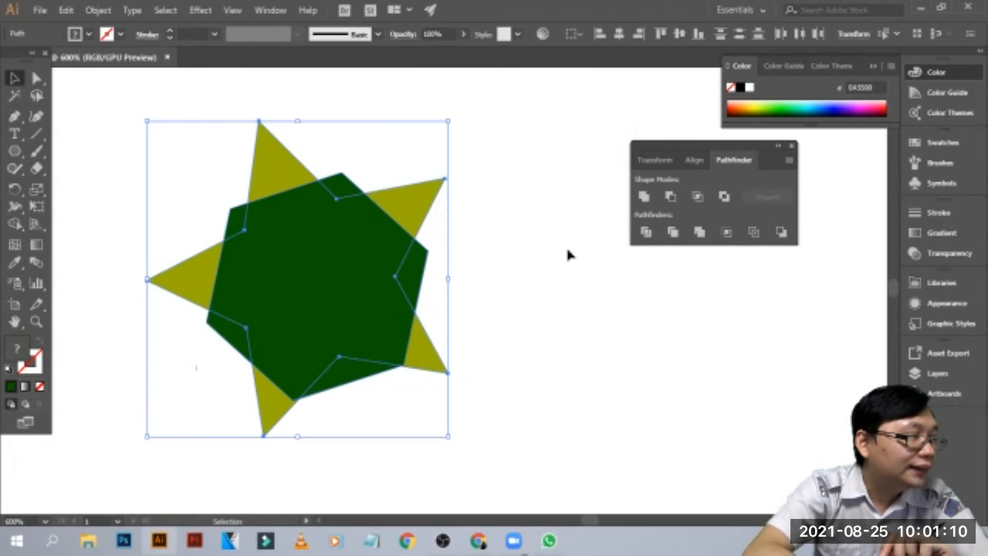
{"action": "left_click", "coordinate": [700, 232]}
{"action": "left_click", "coordinate": [545, 282]}
{"action": "left_click_drag", "start_coordinate": [269, 179], "coordinate": [327, 220]}
- With Direct Selection, detach the top and upper-right olive tips from the hexagon, undo the top tip's distortion and reposition it
{"action": "left_click", "coordinate": [36, 78]}
{"action": "left_click", "coordinate": [339, 195]}
{"action": "left_click_drag", "start_coordinate": [339, 195], "coordinate": [375, 143]}
{"action": "left_click_drag", "start_coordinate": [475, 249], "coordinate": [485, 235]}
{"action": "left_click_drag", "start_coordinate": [351, 158], "coordinate": [298, 218]}
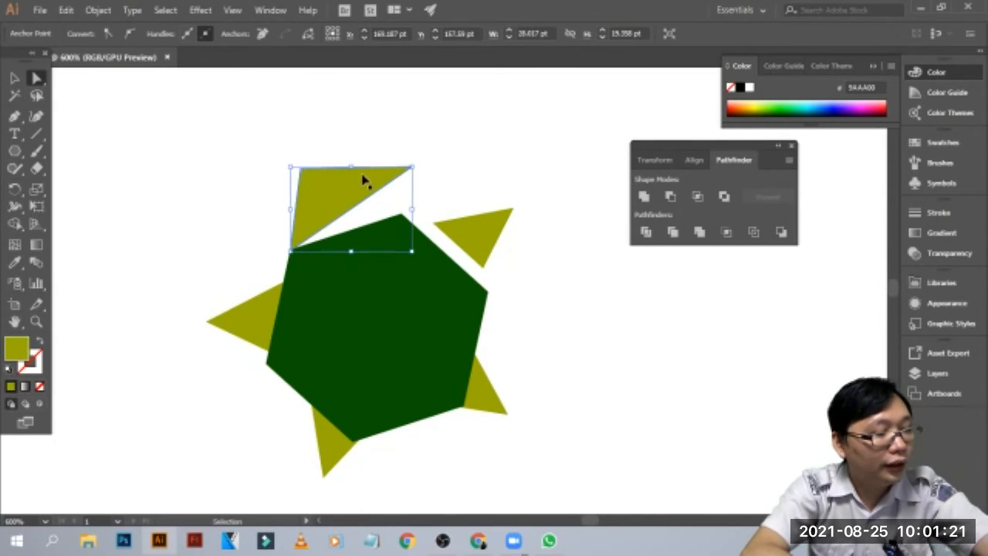
{"action": "key", "text": "ctrl+z"}
{"action": "left_click_drag", "start_coordinate": [379, 159], "coordinate": [340, 205]}
- Pull the lower-right, left and lower-left olive tips slightly away from the hexagon, and nudge the upper-right tip closer
{"action": "left_click", "coordinate": [477, 395]}
{"action": "left_click_drag", "start_coordinate": [488, 392], "coordinate": [502, 373]}
{"action": "left_click_drag", "start_coordinate": [249, 323], "coordinate": [240, 318]}
{"action": "left_click_drag", "start_coordinate": [327, 446], "coordinate": [307, 443]}
{"action": "left_click_drag", "start_coordinate": [470, 231], "coordinate": [468, 244]}
{"action": "left_click", "coordinate": [529, 183]}
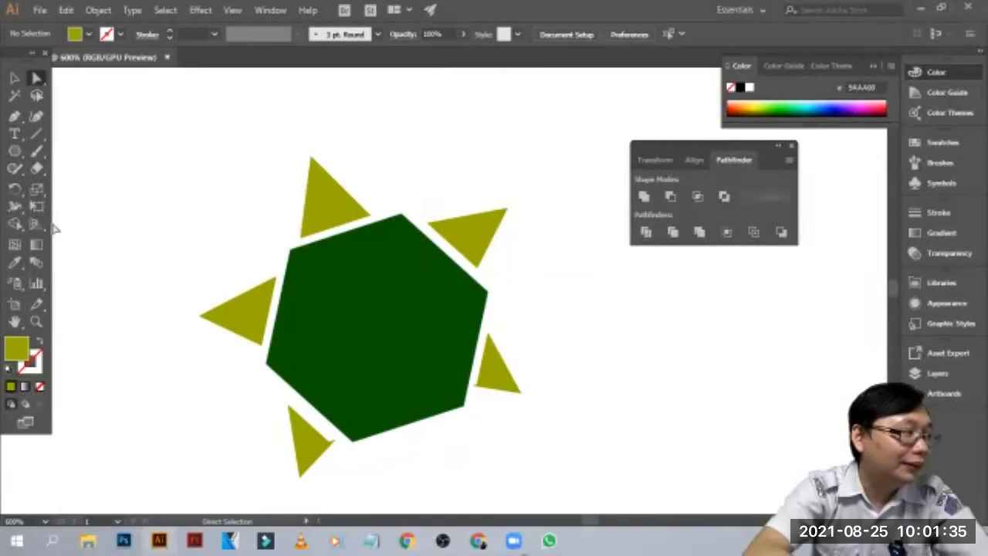
- Add the two-line text "turle" and "club" above the hexagon figure
{"action": "left_click", "coordinate": [15, 134]}
{"action": "left_click", "coordinate": [397, 135]}
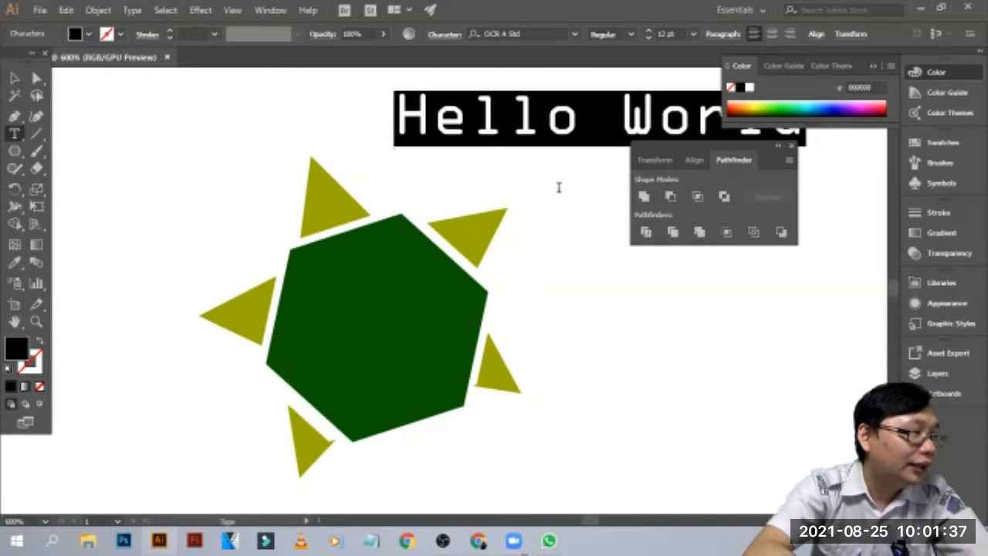
{"action": "type", "text": "tur"}
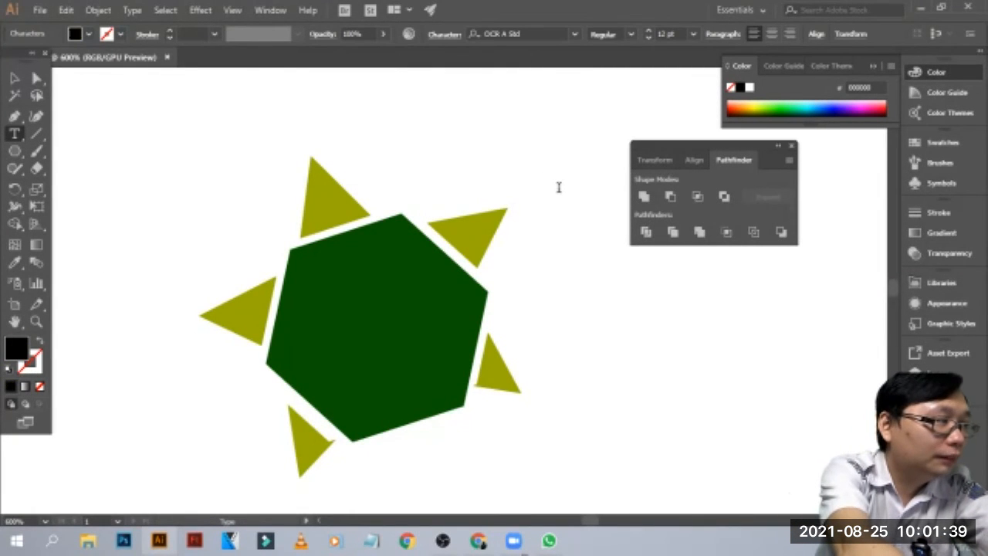
{"action": "type", "text": "le"}
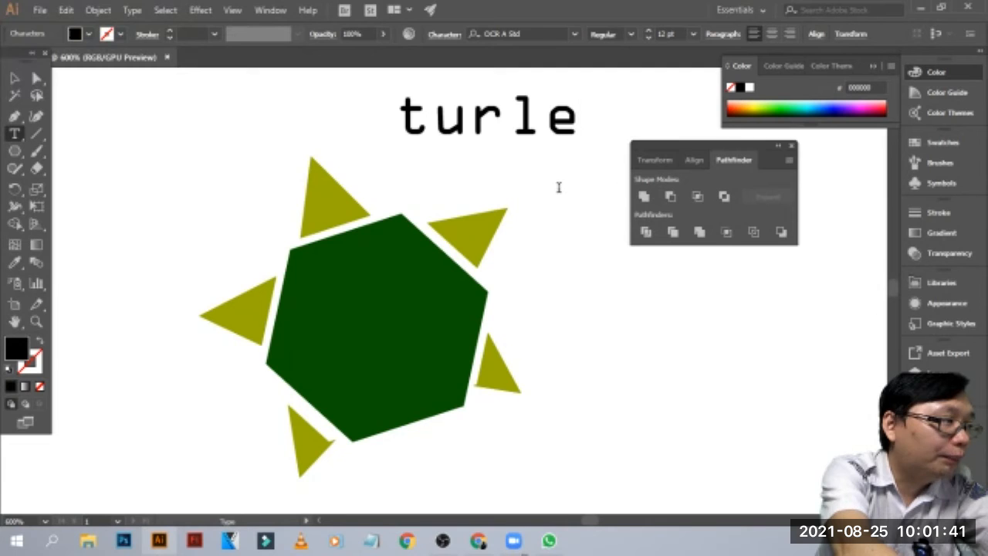
{"action": "key", "text": "Return"}
{"action": "type", "text": "clu"}
{"action": "key", "text": "BackSpace"}
{"action": "type", "text": "b"}
{"action": "key", "text": "BackSpace"}
{"action": "type", "text": "ub"}
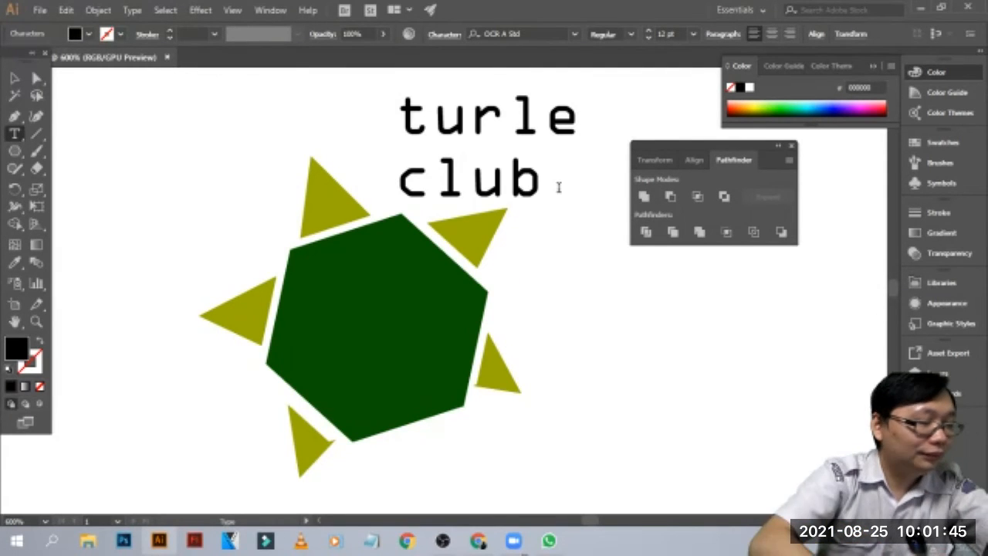
- Set the whole "turle club" text in Montserrat-Regular with a white fill
{"action": "key", "text": "ctrl+a"}
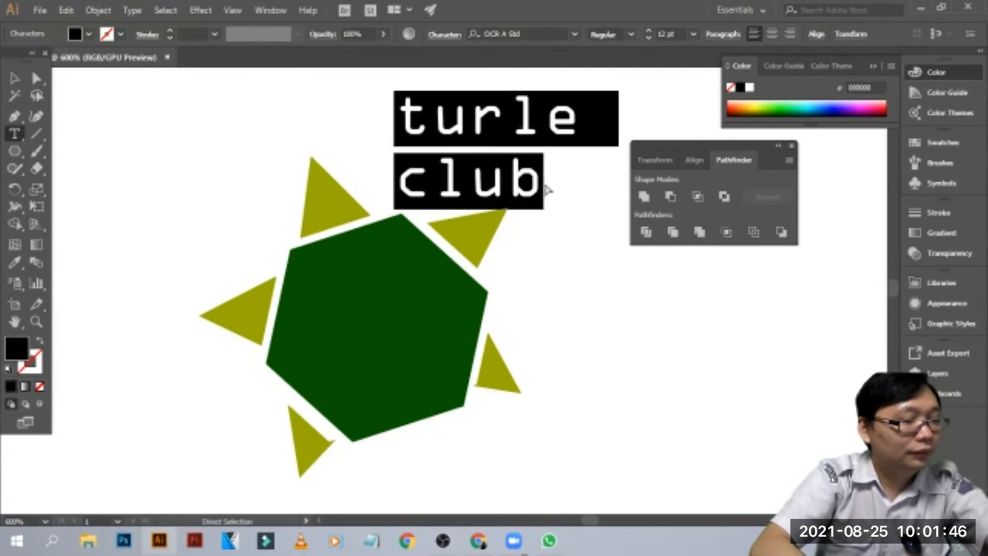
{"action": "left_click", "coordinate": [575, 34]}
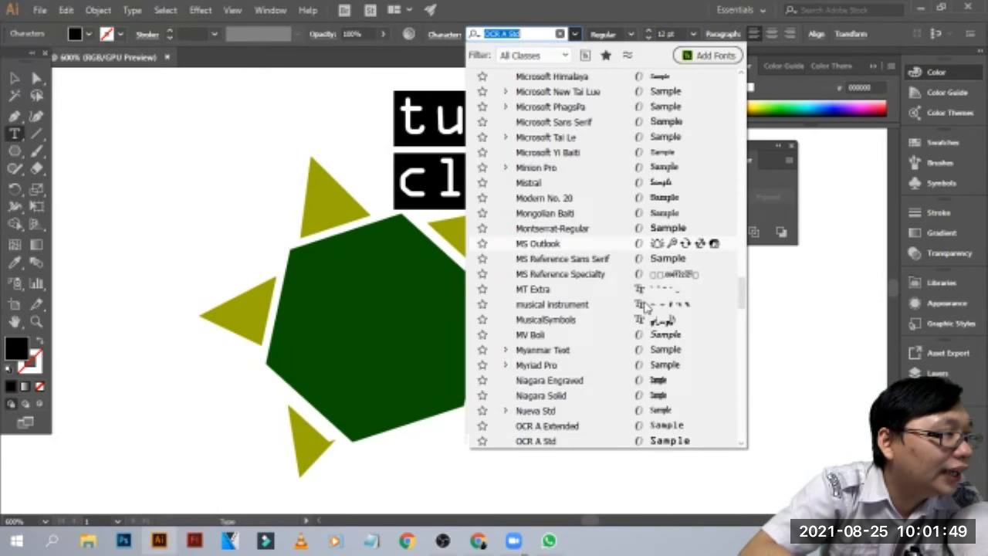
{"action": "left_click", "coordinate": [672, 230]}
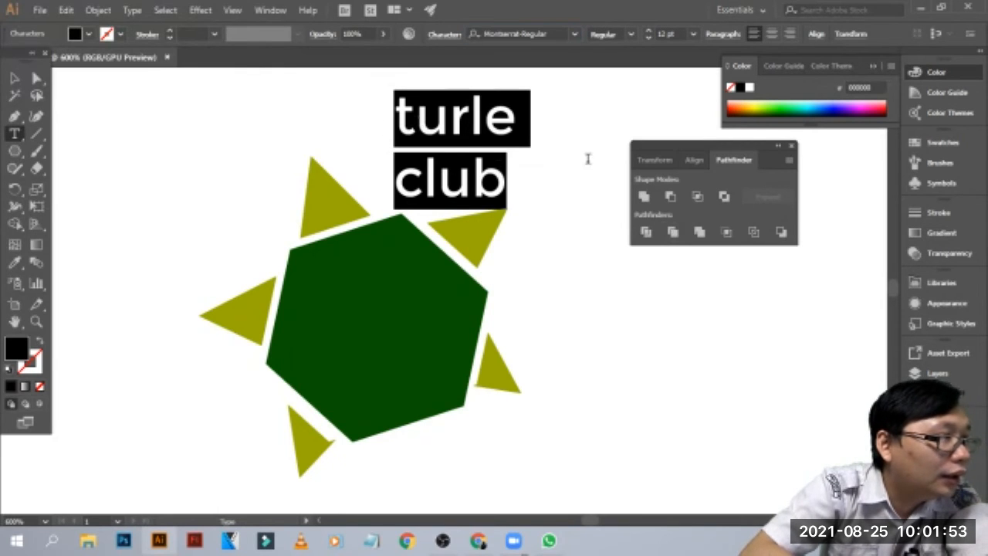
{"action": "left_click", "coordinate": [749, 88]}
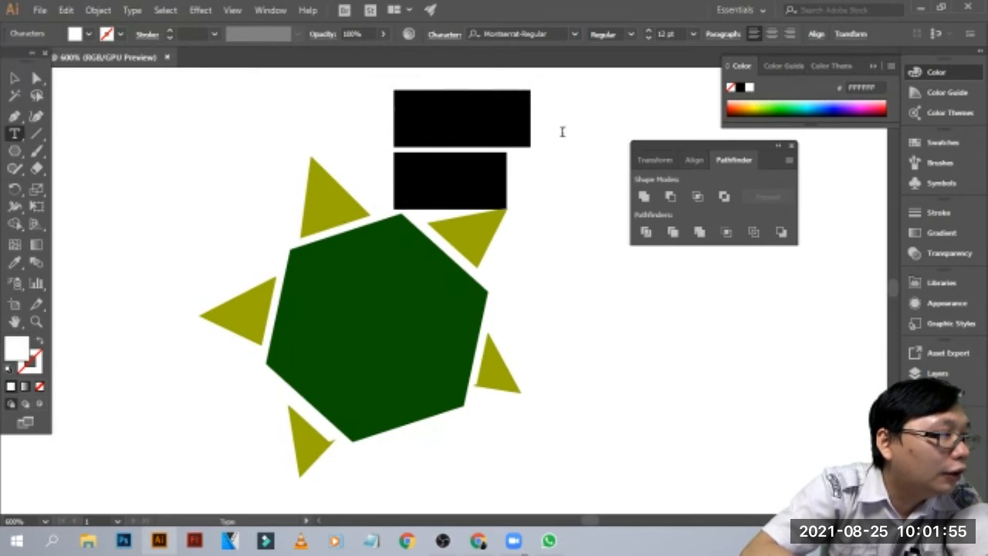
- Move the white text onto the dark green hexagon and rotate it counterclockwise to match the hexagon's tilt
{"action": "left_click", "coordinate": [14, 78]}
{"action": "left_click_drag", "start_coordinate": [479, 127], "coordinate": [390, 313]}
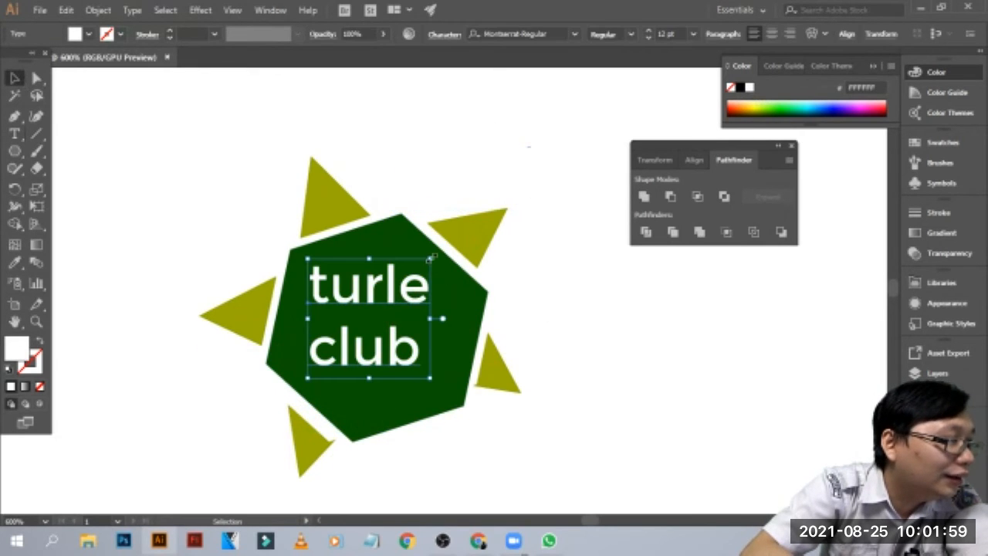
{"action": "left_click_drag", "start_coordinate": [431, 255], "coordinate": [445, 248]}
{"action": "left_click_drag", "start_coordinate": [403, 284], "coordinate": [423, 290]}
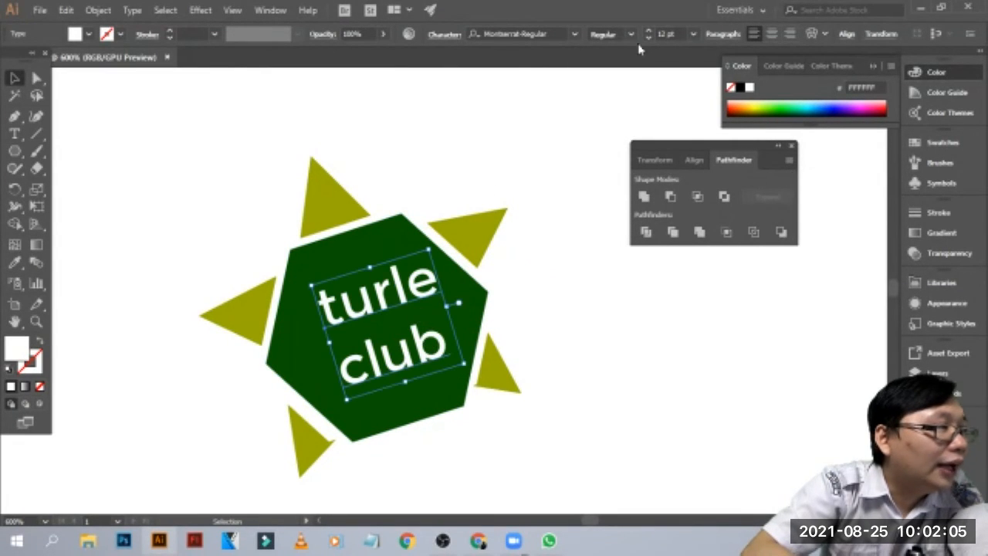
- Centre-align the two text lines inside the hexagon and set their leading to 9 pt
{"action": "left_click", "coordinate": [772, 35]}
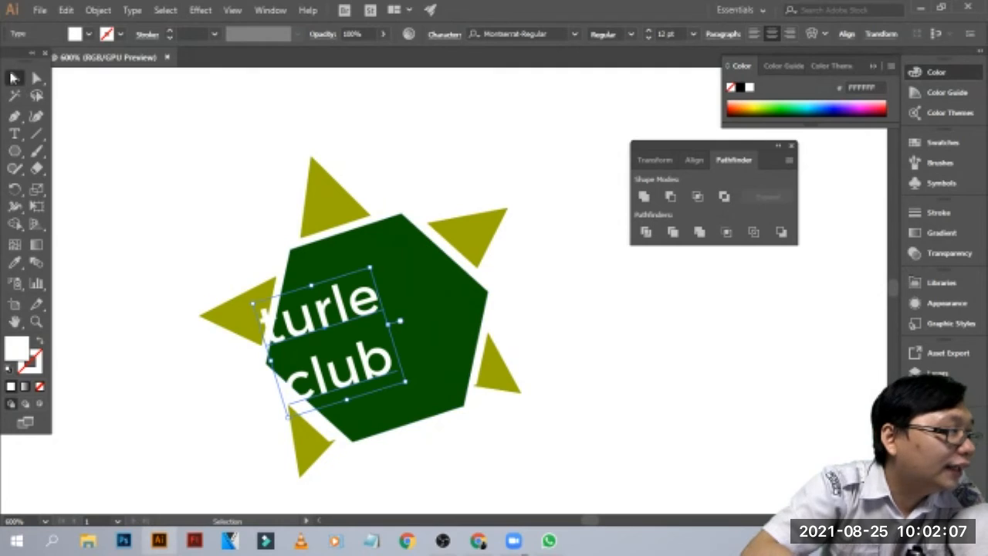
{"action": "left_click_drag", "start_coordinate": [337, 317], "coordinate": [380, 306]}
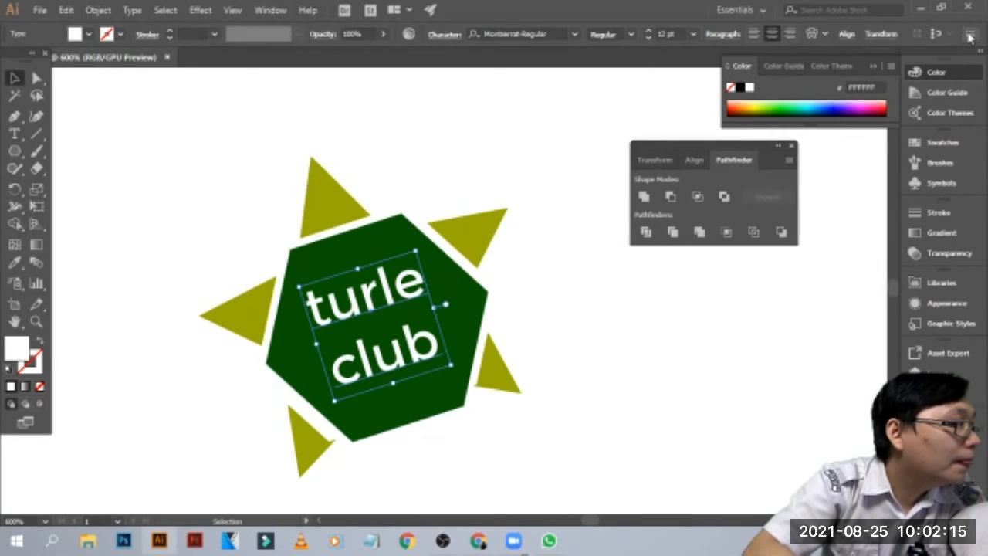
{"action": "left_click", "coordinate": [447, 35]}
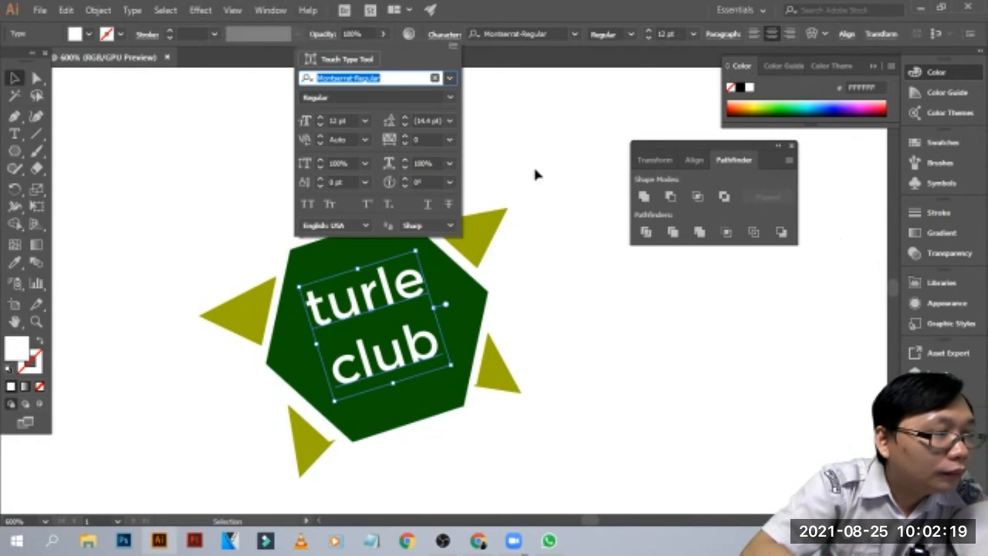
{"action": "left_click", "coordinate": [405, 123]}
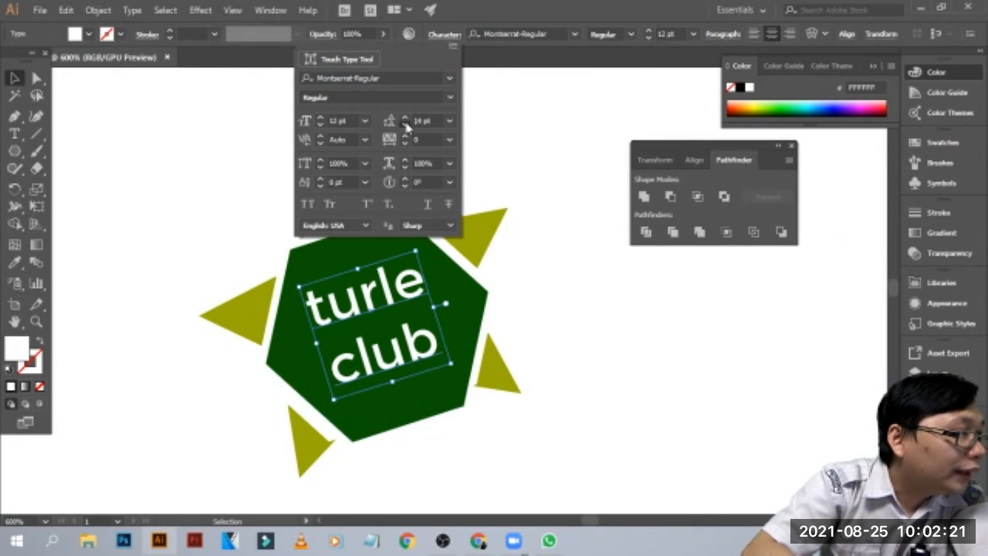
{"action": "left_click", "coordinate": [405, 125]}
{"action": "left_click", "coordinate": [405, 124]}
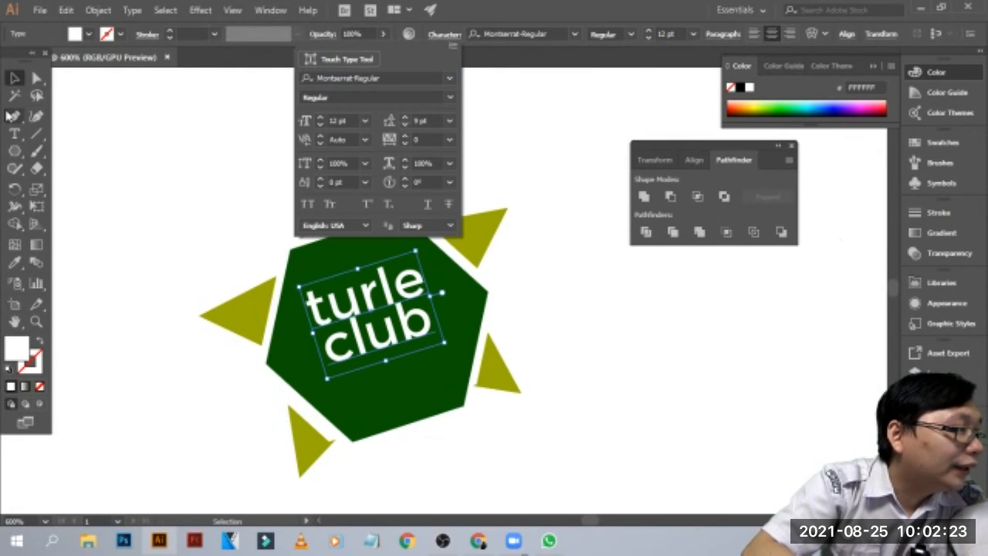
- Enlarge the text to about 16.45 pt and reposition it in the middle of the hexagon
{"action": "left_click", "coordinate": [143, 124]}
{"action": "left_click_drag", "start_coordinate": [415, 252], "coordinate": [435, 203]}
{"action": "left_click_drag", "start_coordinate": [409, 298], "coordinate": [410, 311]}
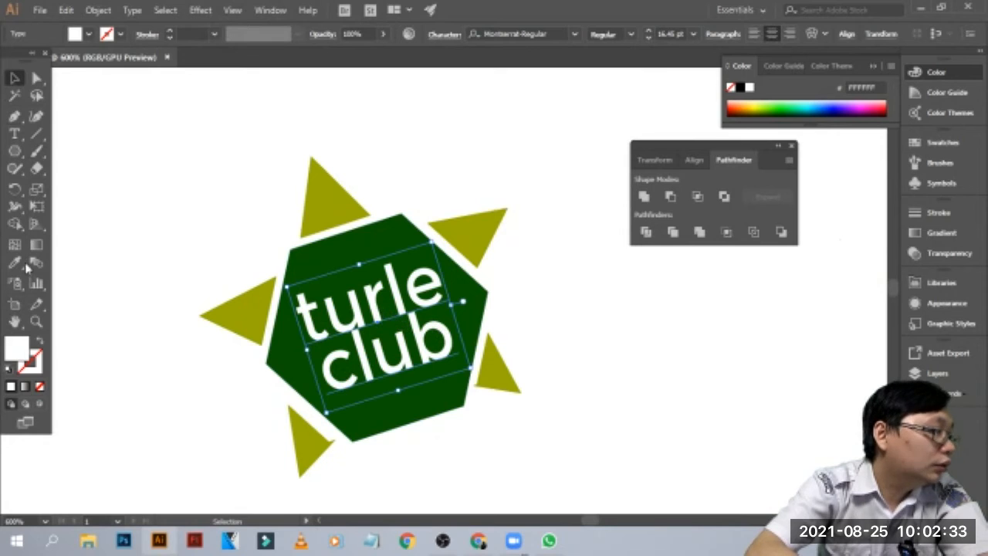
{"action": "left_click", "coordinate": [14, 133]}
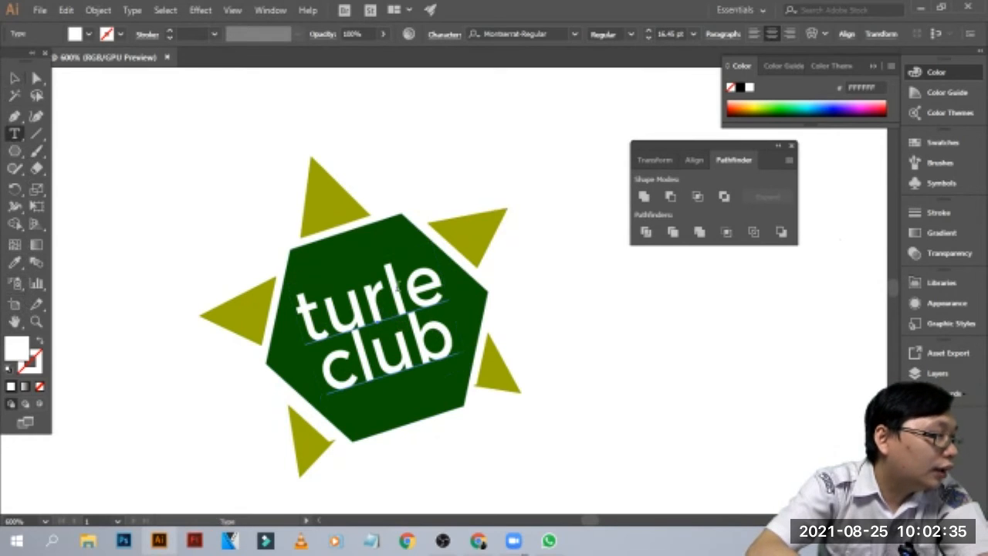
{"action": "left_click", "coordinate": [406, 285]}
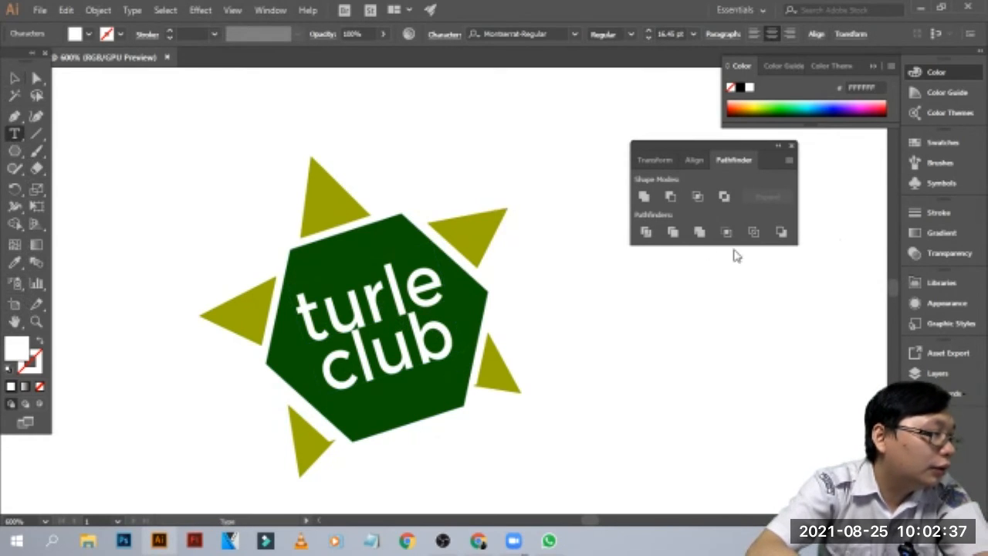
{"action": "left_click", "coordinate": [14, 78]}
{"action": "left_click", "coordinate": [183, 258]}
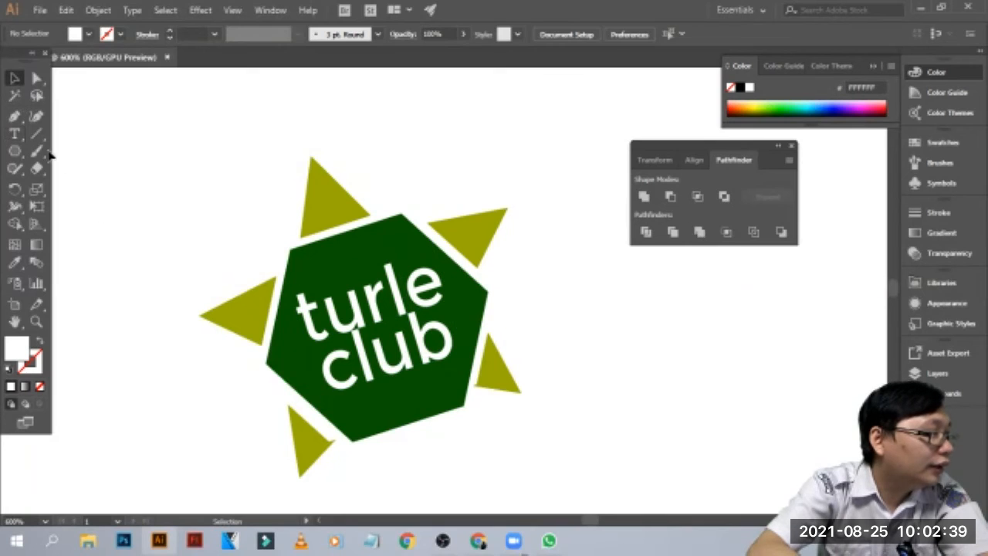
- Correct the misspelled first word of the logo text to "turtle"
{"action": "left_click", "coordinate": [14, 133]}
{"action": "left_click", "coordinate": [394, 306]}
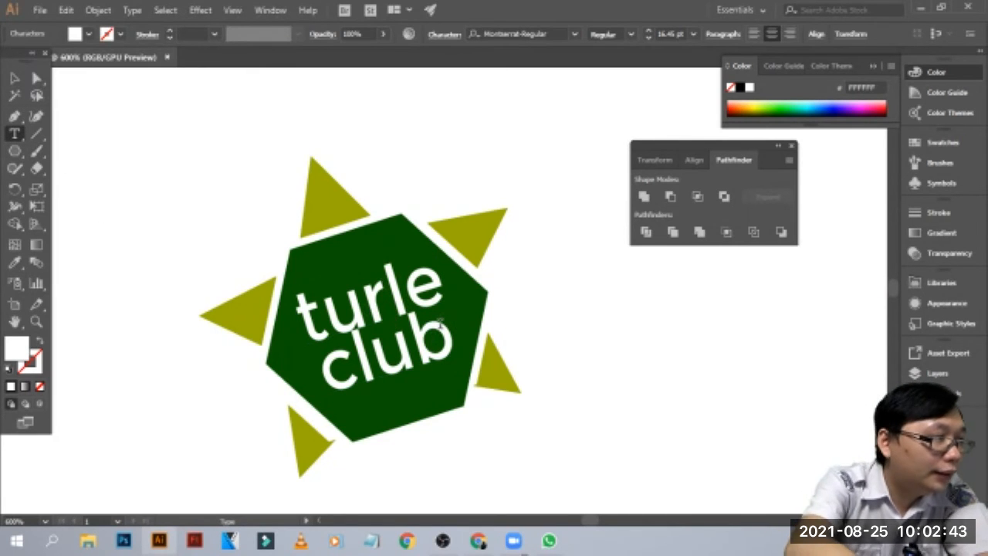
{"action": "type", "text": "t"}
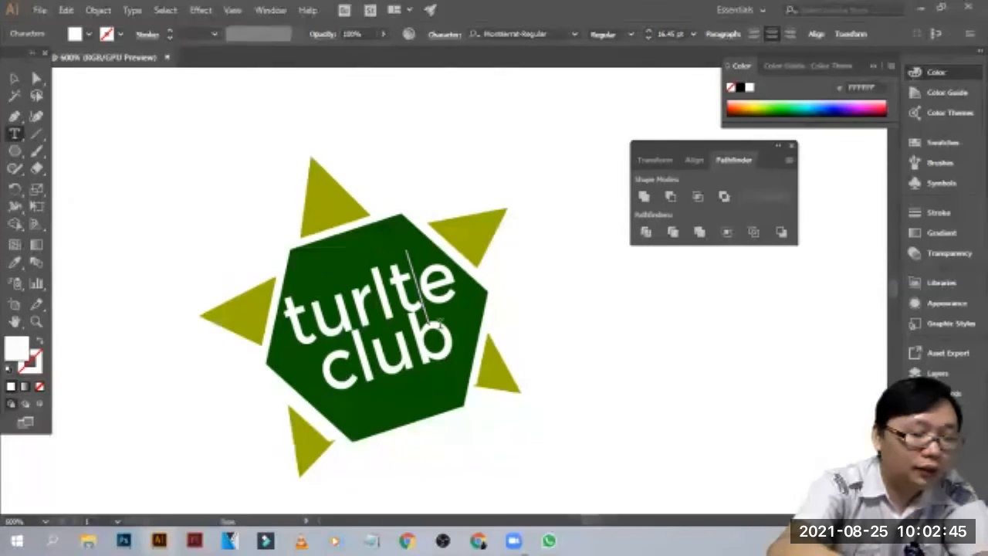
{"action": "key", "text": "BackSpace"}
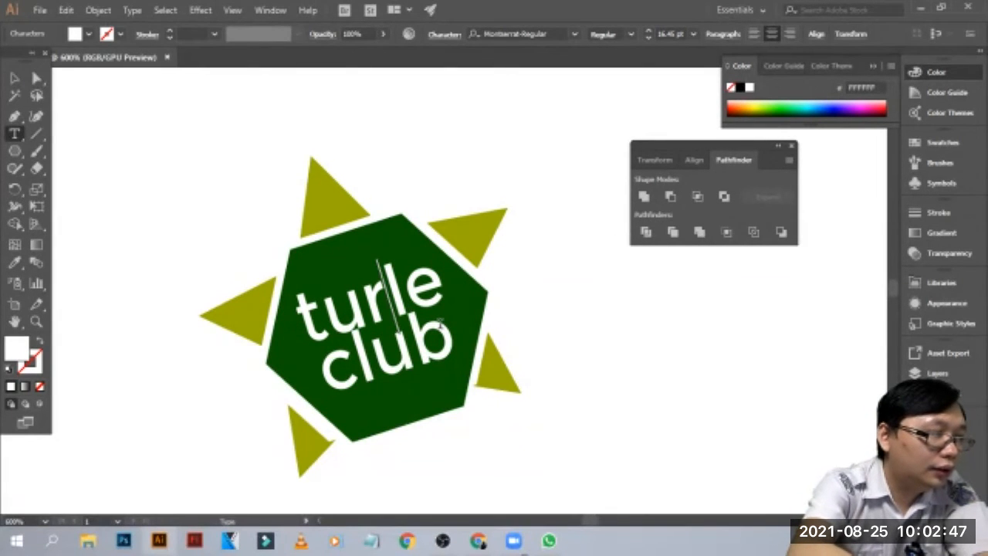
{"action": "type", "text": "t"}
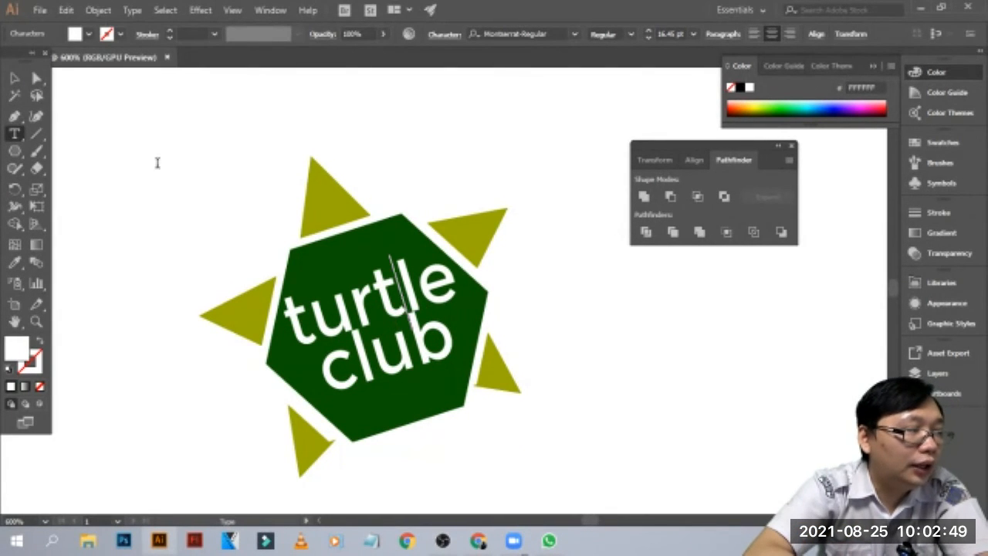
- Nudge the "turtle club" text slightly to fine-tune its position inside the hexagon, and deselect it
{"action": "left_click", "coordinate": [14, 78]}
{"action": "left_click", "coordinate": [446, 321]}
{"action": "left_click_drag", "start_coordinate": [450, 357], "coordinate": [456, 363]}
{"action": "left_click", "coordinate": [530, 166]}
{"action": "left_click_drag", "start_coordinate": [399, 308], "coordinate": [398, 308]}
{"action": "left_click", "coordinate": [541, 147]}
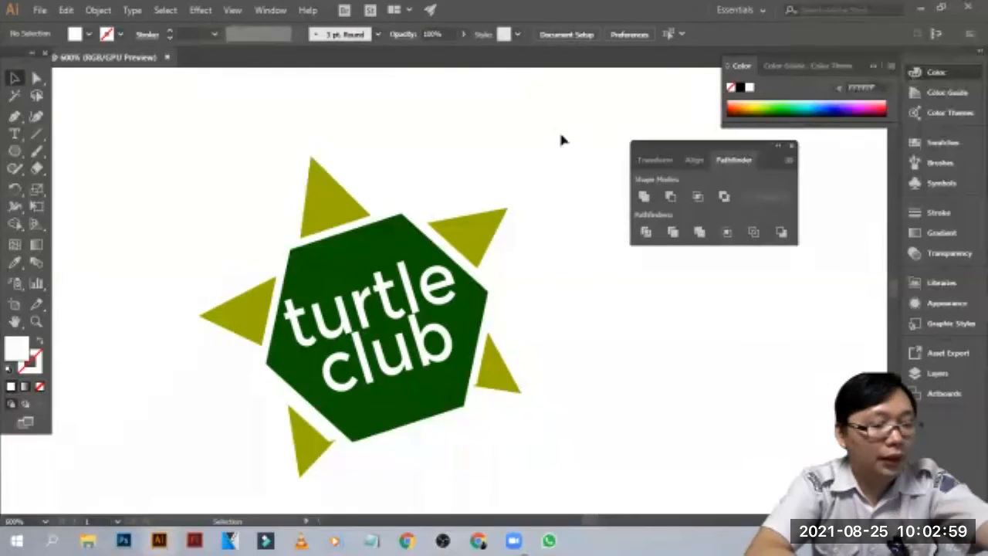
- Select the complete turtle club logo with its text, place it beside the SMEKLI MULTIMEDIA logo, and bring both logos into view
{"action": "key", "text": "ctrl+minus"}
{"action": "left_click_drag", "start_coordinate": [549, 206], "coordinate": [245, 440]}
{"action": "right_click", "coordinate": [416, 102]}
{"action": "left_click", "coordinate": [460, 192]}
{"action": "left_click", "coordinate": [456, 212]}
{"action": "left_click_drag", "start_coordinate": [445, 288], "coordinate": [676, 428]}
{"action": "left_click", "coordinate": [378, 280]}
{"action": "scroll", "coordinate": [389, 285], "scroll_direction": "down", "scroll_amount": 2}
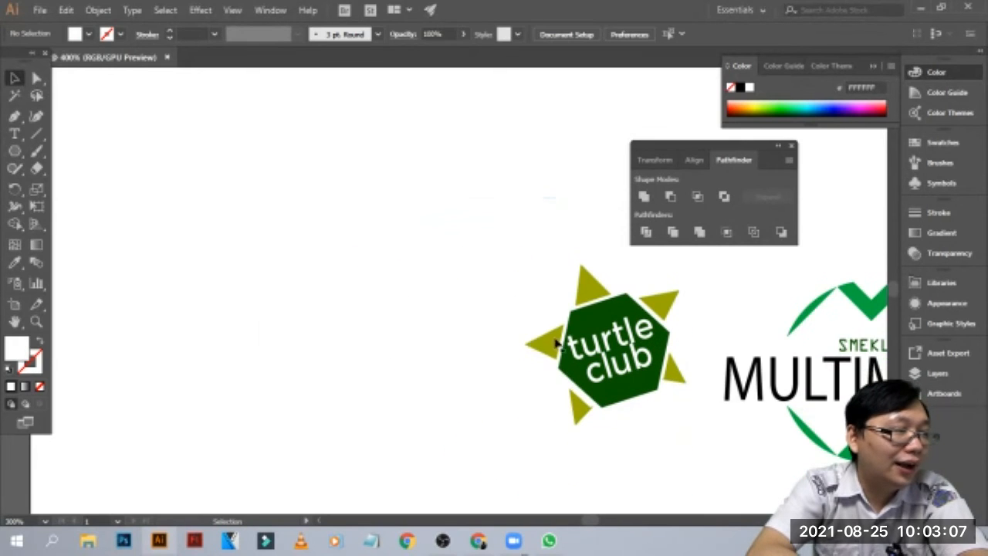
{"action": "left_click_drag", "start_coordinate": [543, 472], "coordinate": [465, 407]}
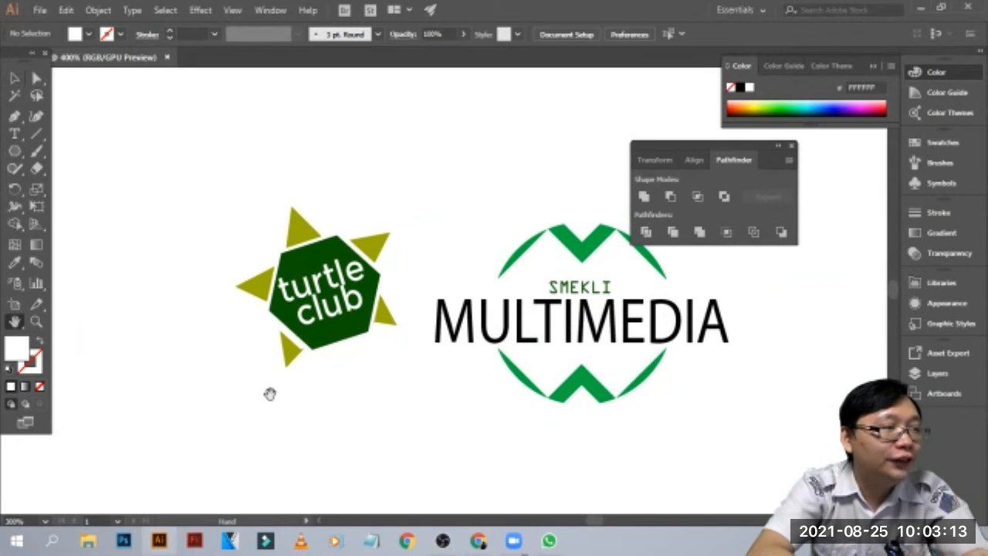